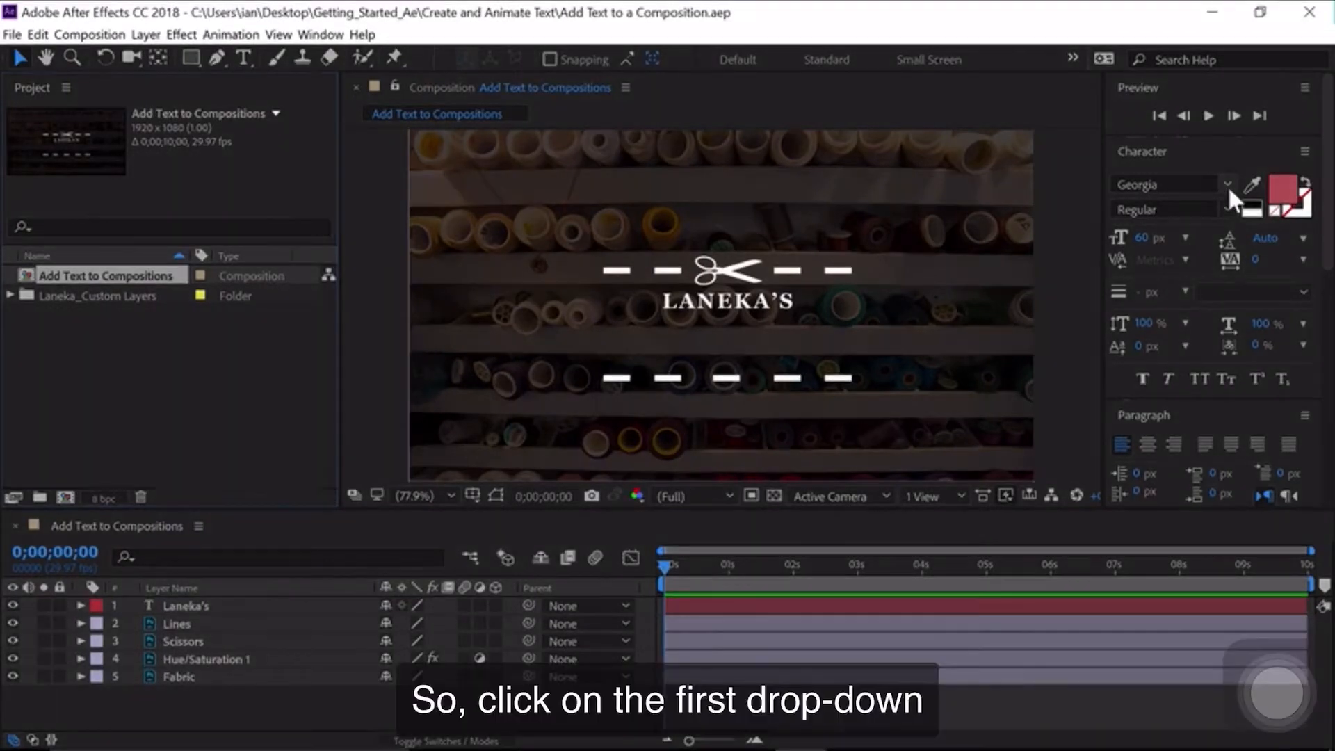
Set the text formatting to Arial Regular at 60 px with centred paragraph alignment.
{"action": "left_click", "coordinate": [1227, 185]}
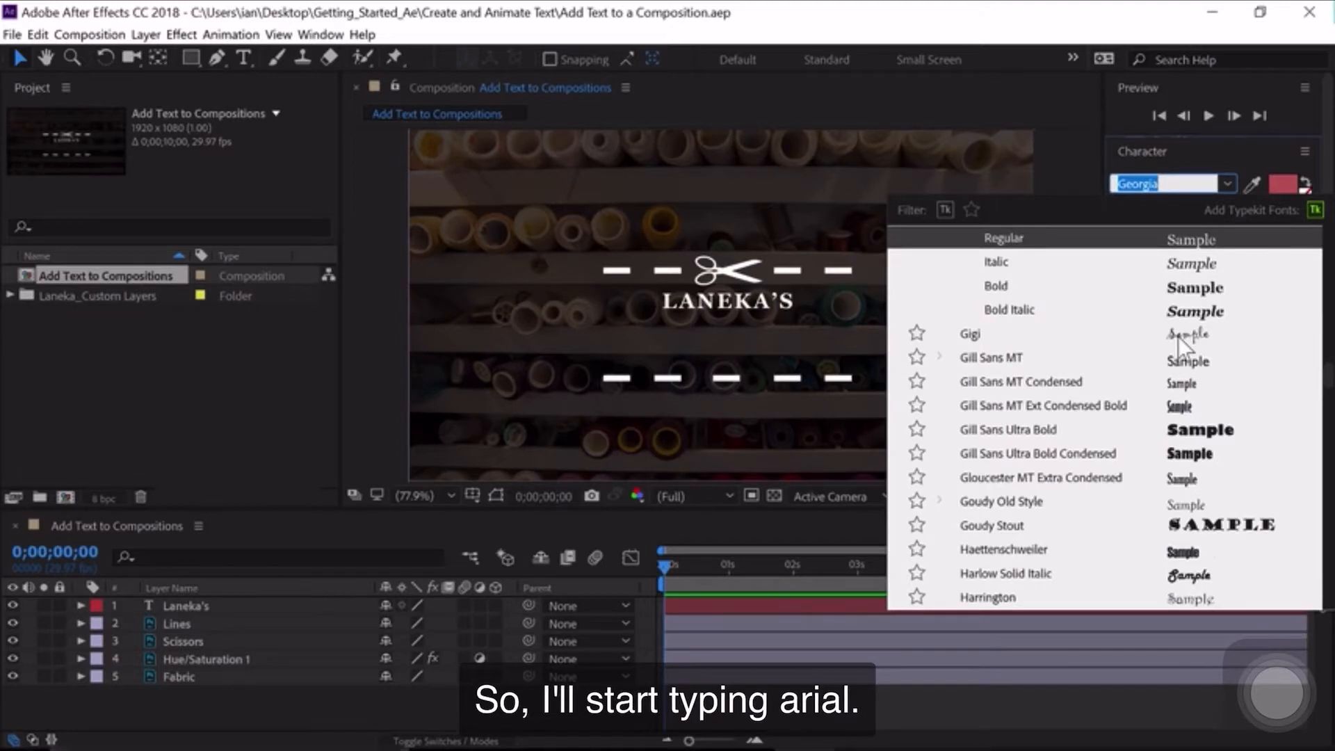
{"action": "type", "text": "arial"}
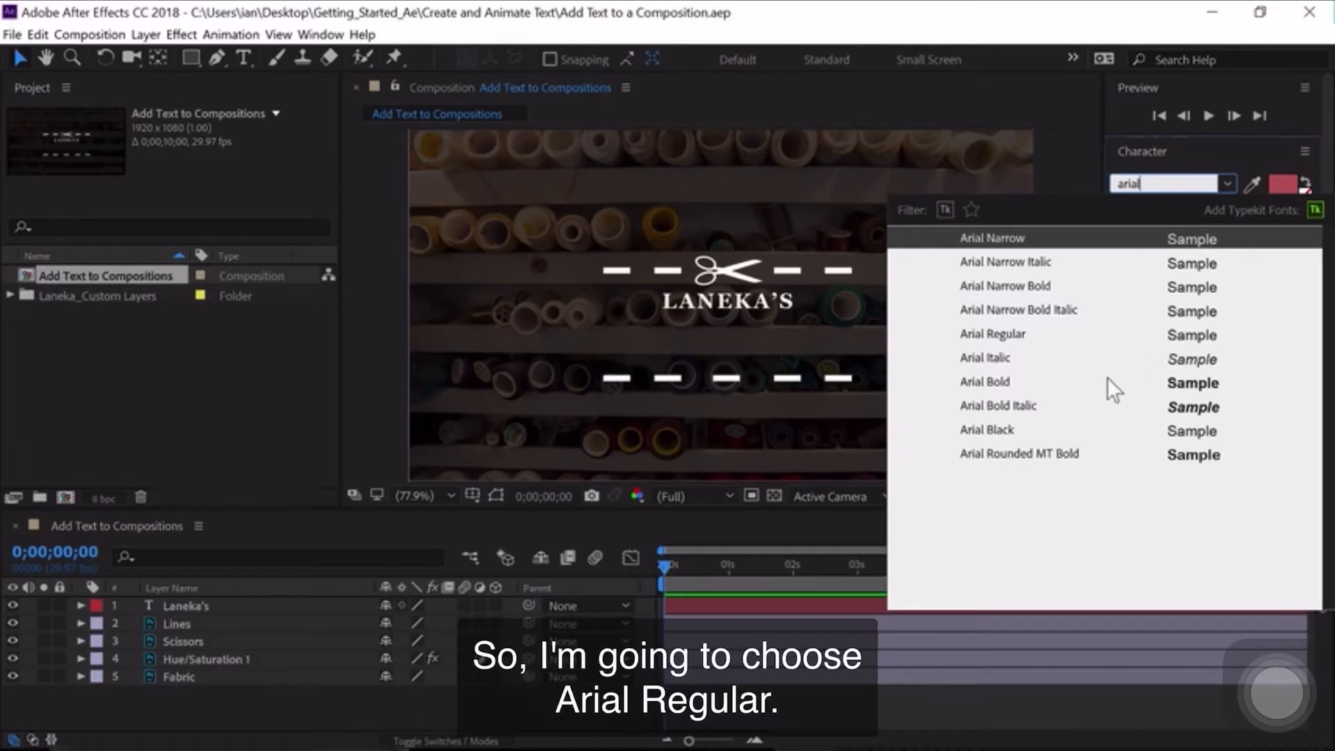
{"action": "left_click", "coordinate": [994, 335]}
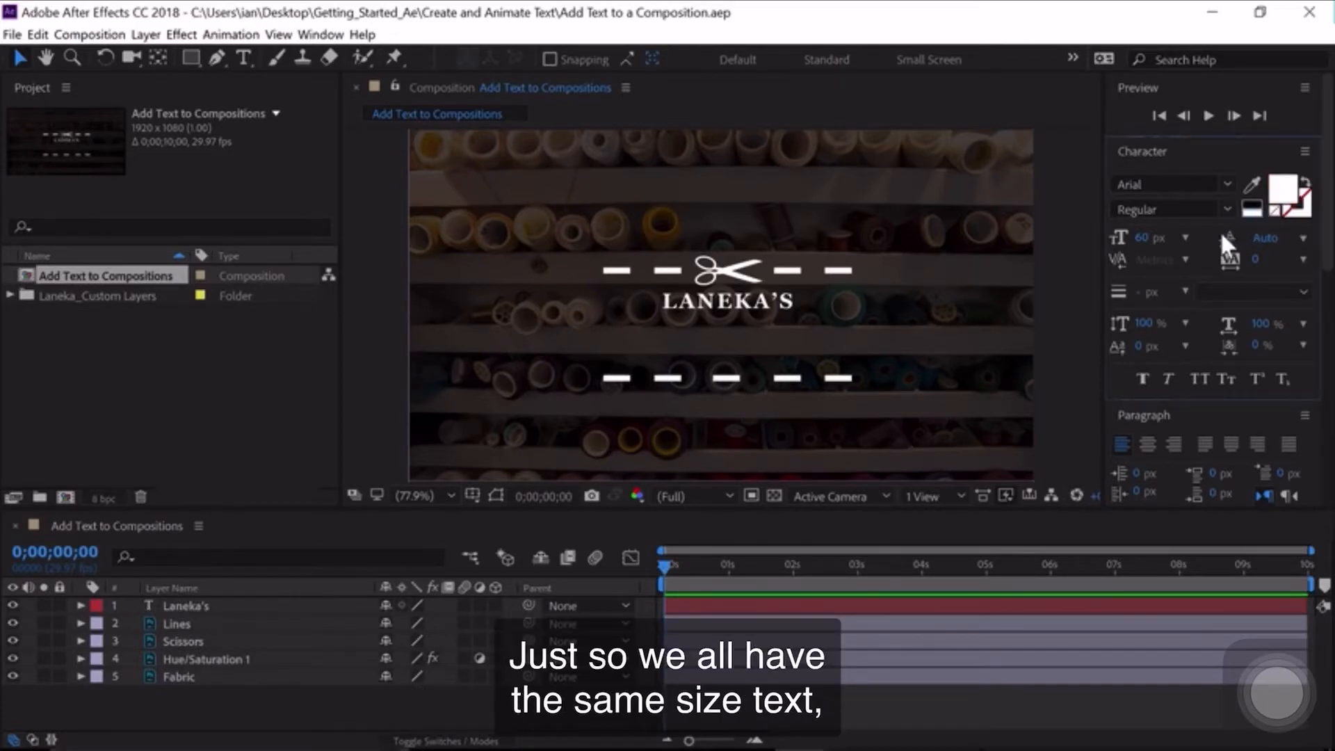
{"action": "left_click", "coordinate": [1184, 237]}
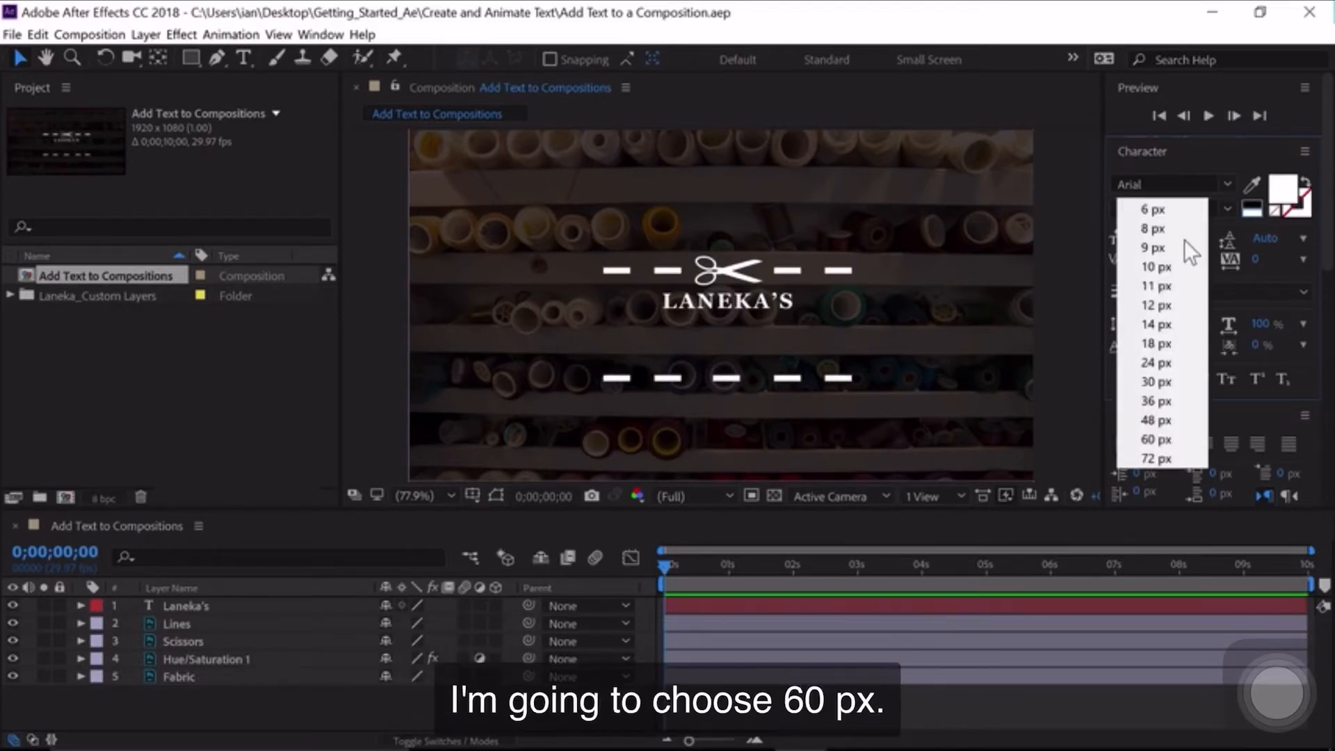
{"action": "left_click", "coordinate": [1140, 438]}
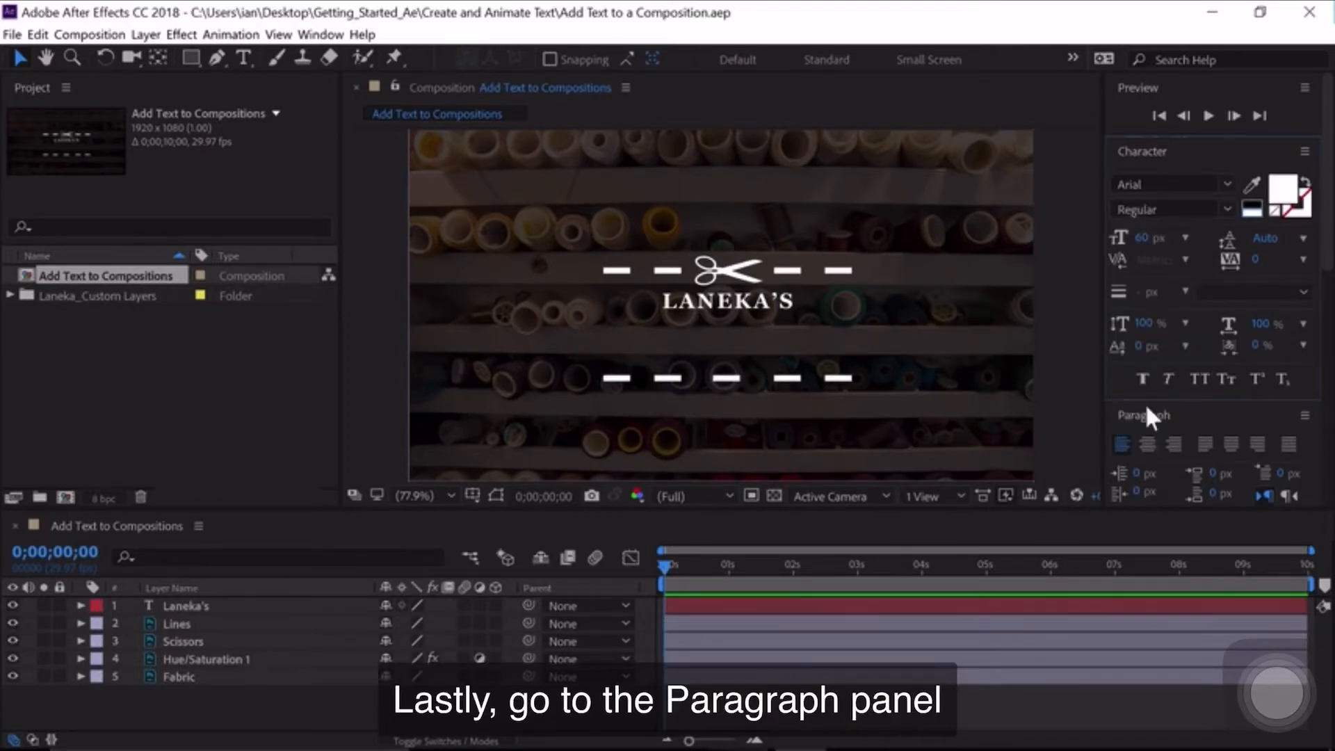
{"action": "left_click", "coordinate": [1147, 444]}
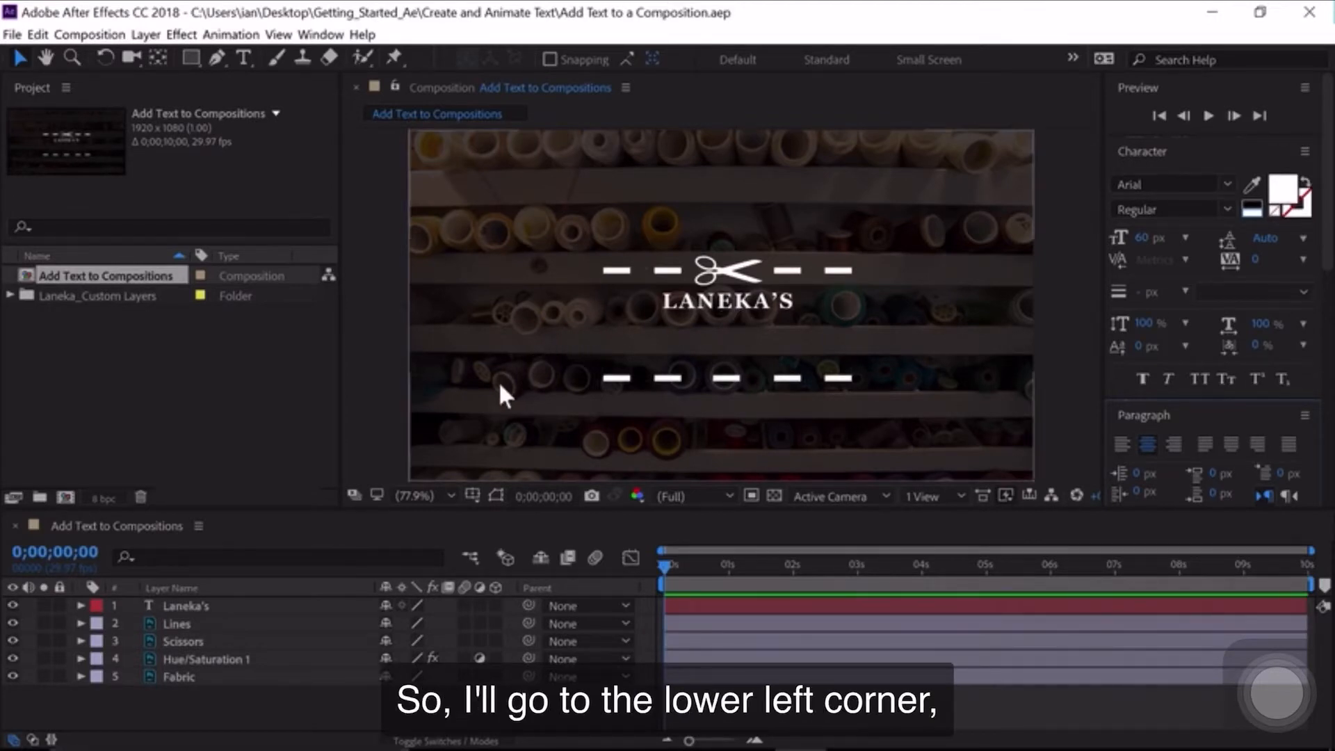
Add a two-line text layer reading "custom clothes" and "since 1965" below LANEKA'S, with the composition shown at 100%.
{"action": "left_click", "coordinate": [450, 495]}
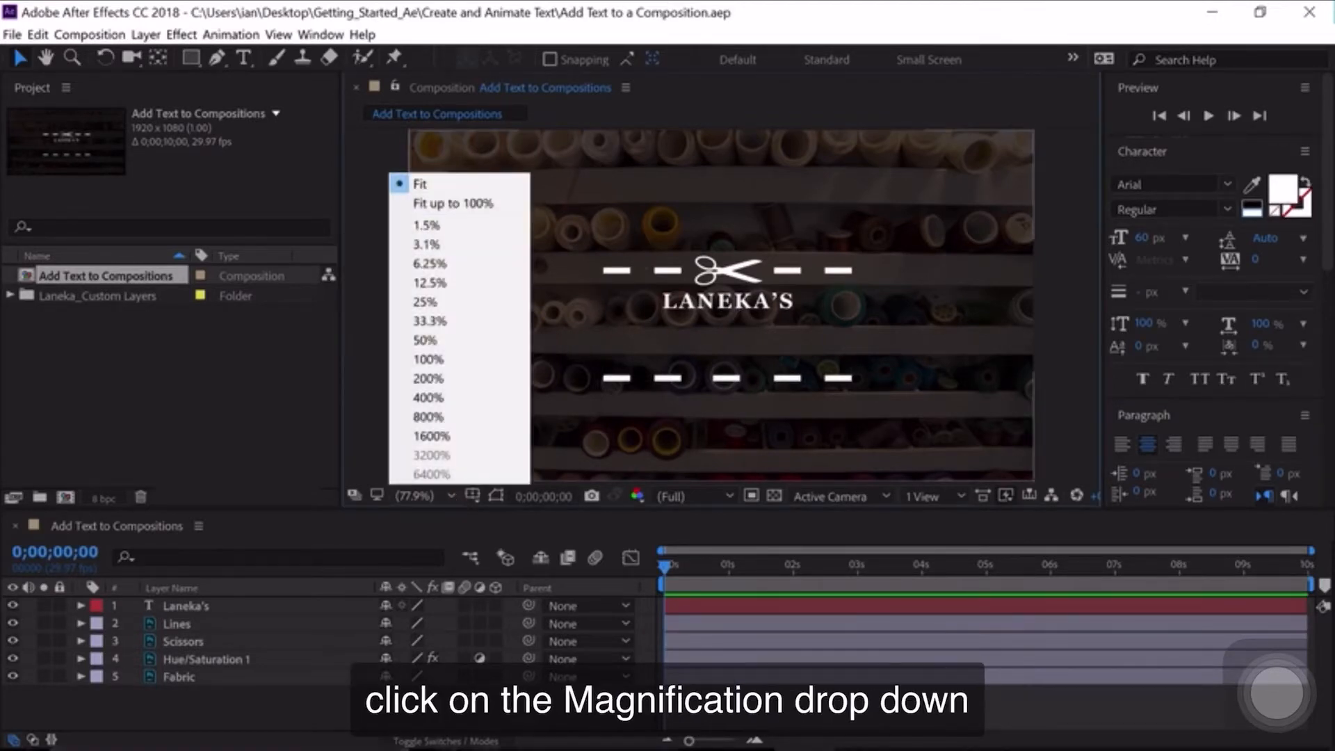
{"action": "left_click", "coordinate": [428, 359]}
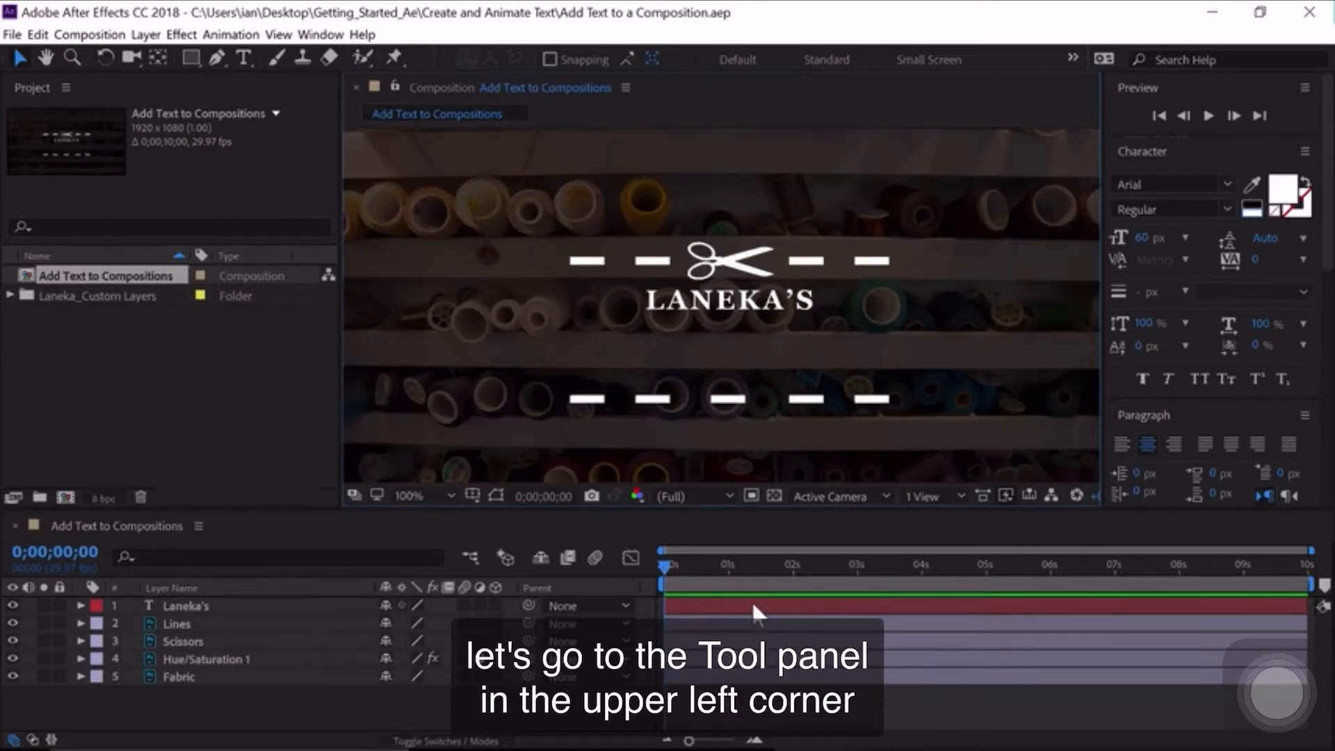
{"action": "left_click", "coordinate": [243, 57]}
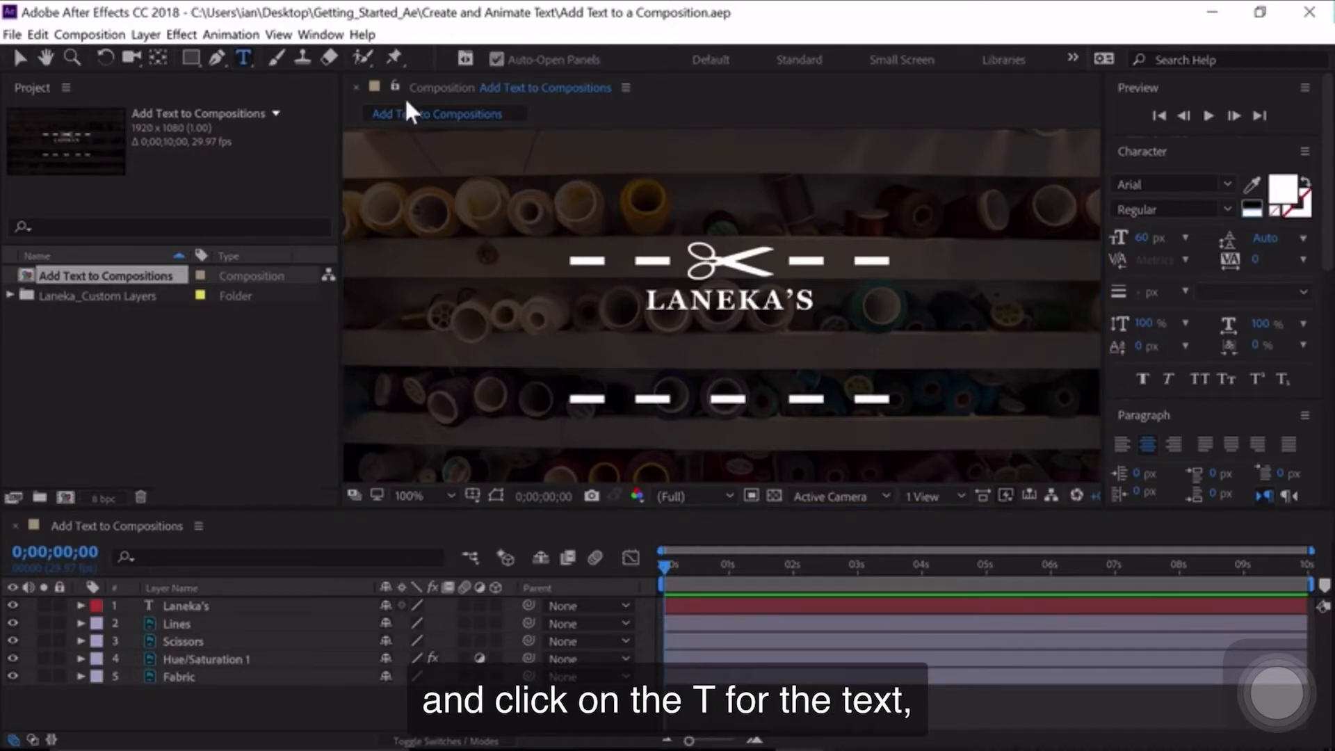
{"action": "left_click", "coordinate": [725, 338]}
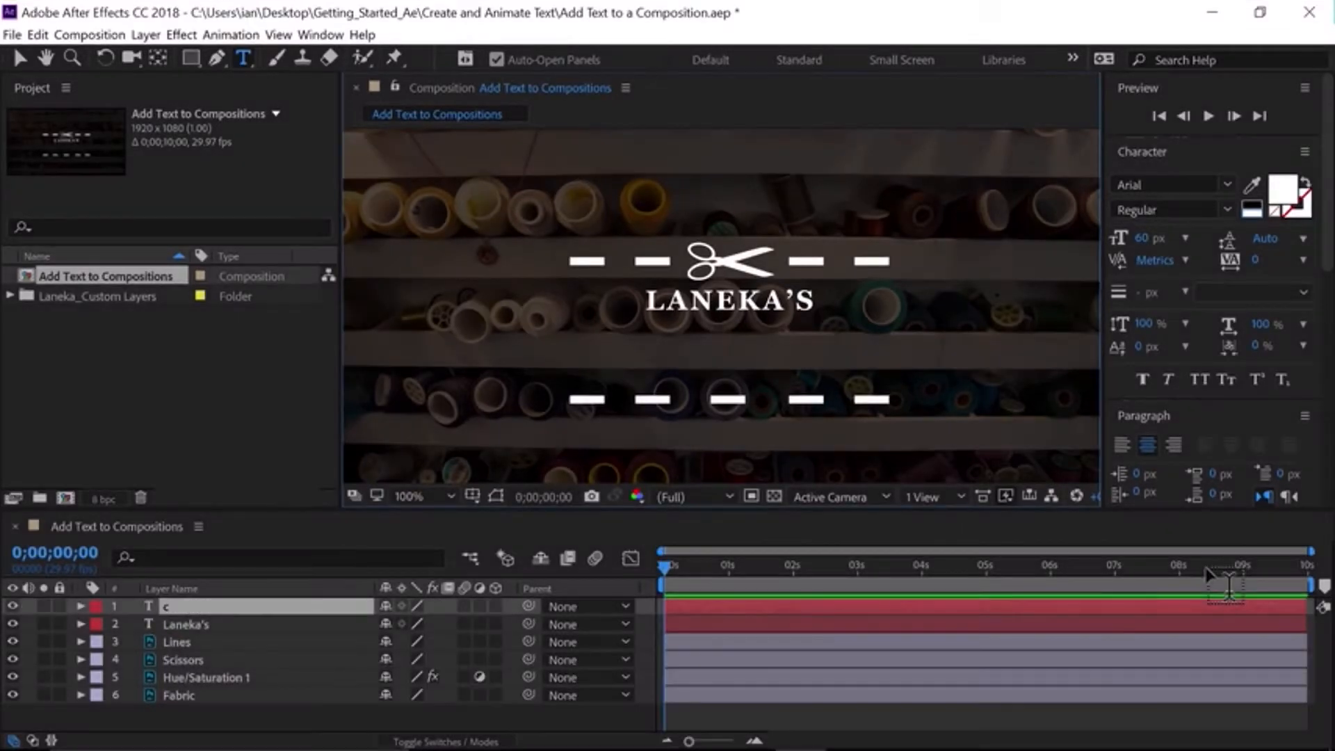
{"action": "type", "text": "custom clothes"}
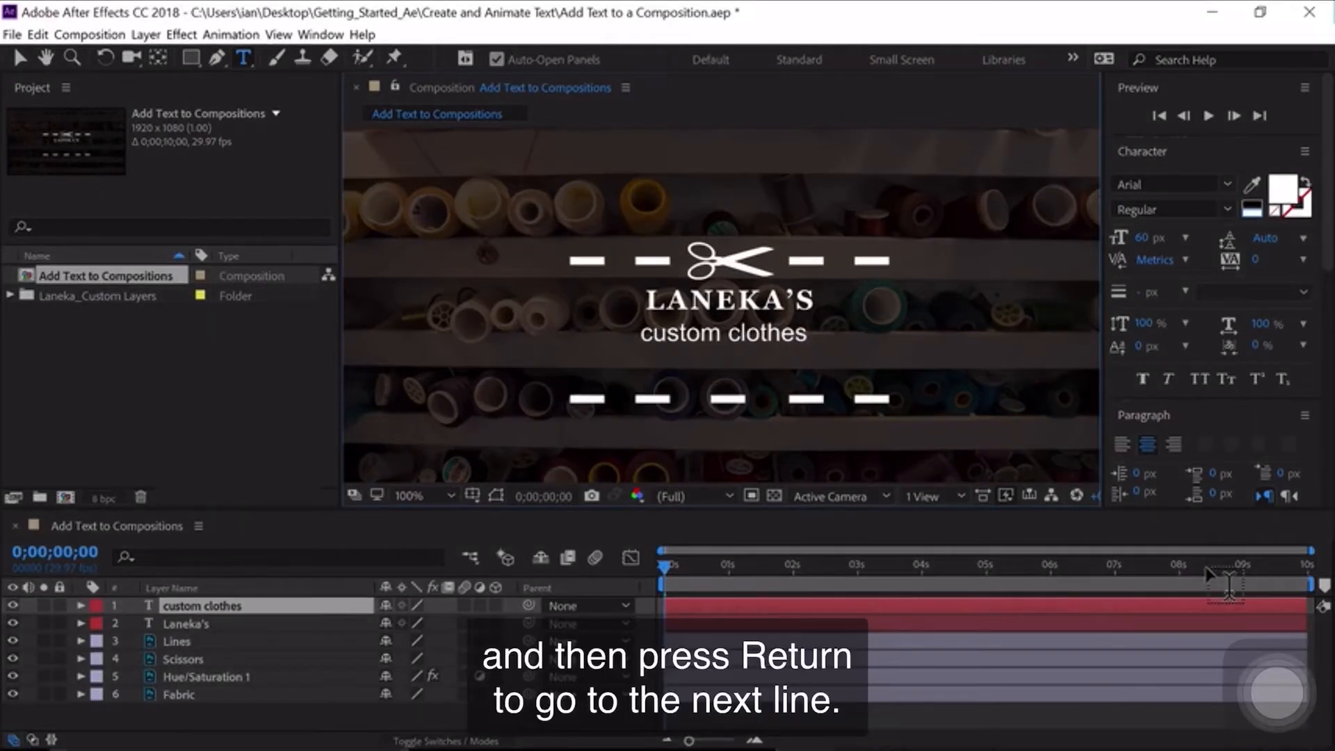
{"action": "key", "text": "Return"}
{"action": "type", "text": "s"}
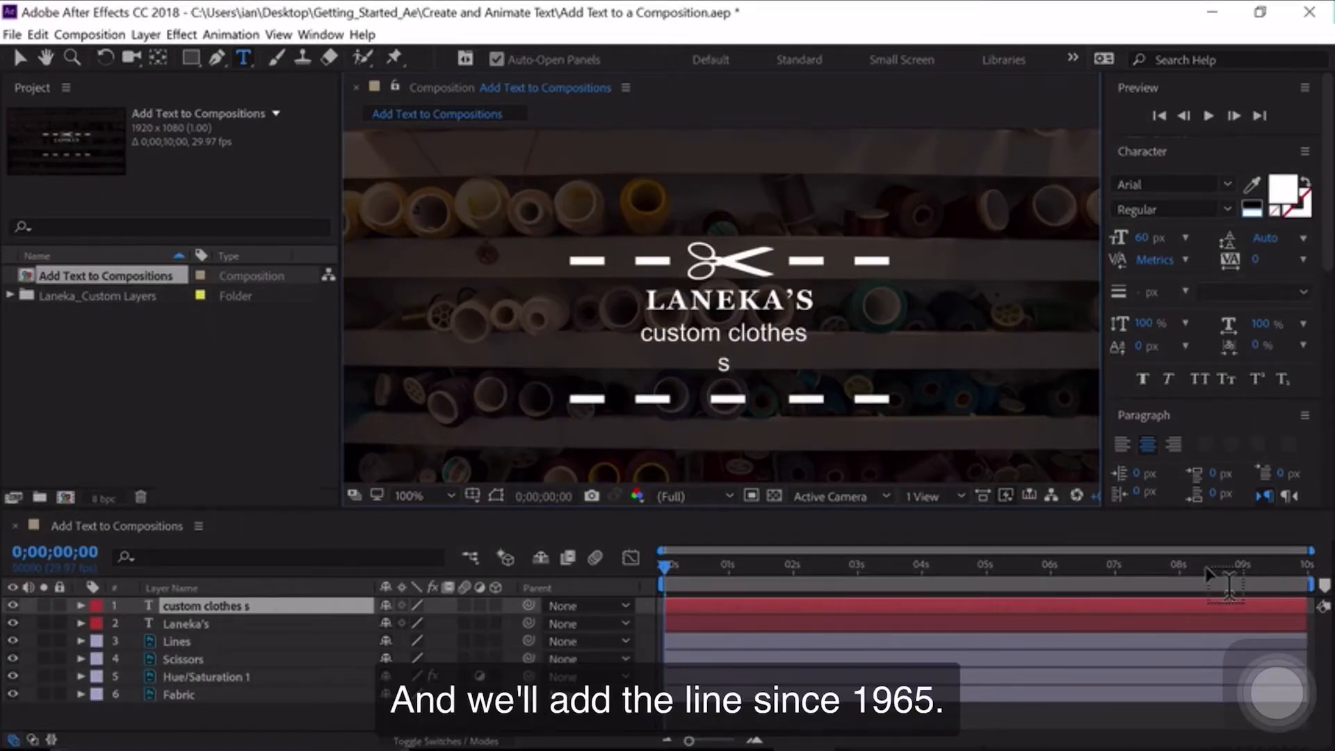
{"action": "type", "text": "ince 1965"}
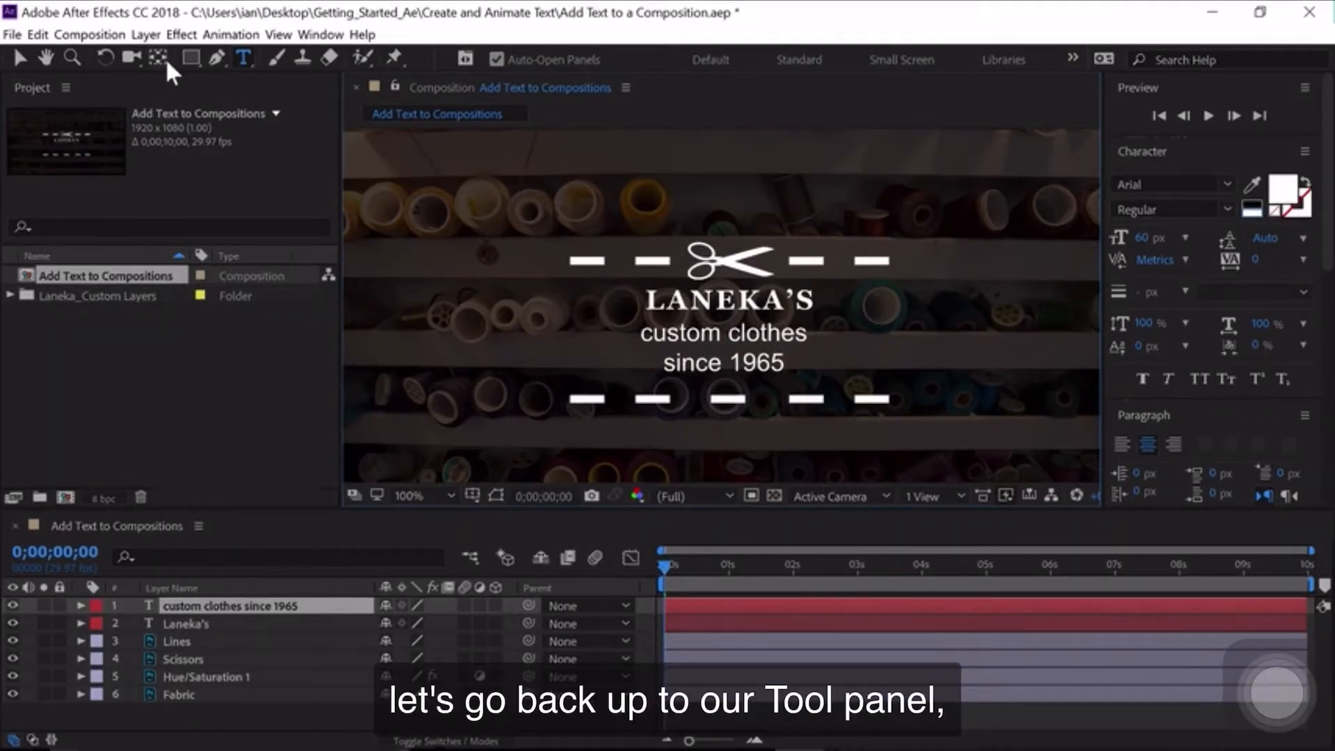
Centre the new text layer beneath LANEKA'S above the lower dashed line and set it in All Caps.
{"action": "left_click", "coordinate": [20, 58]}
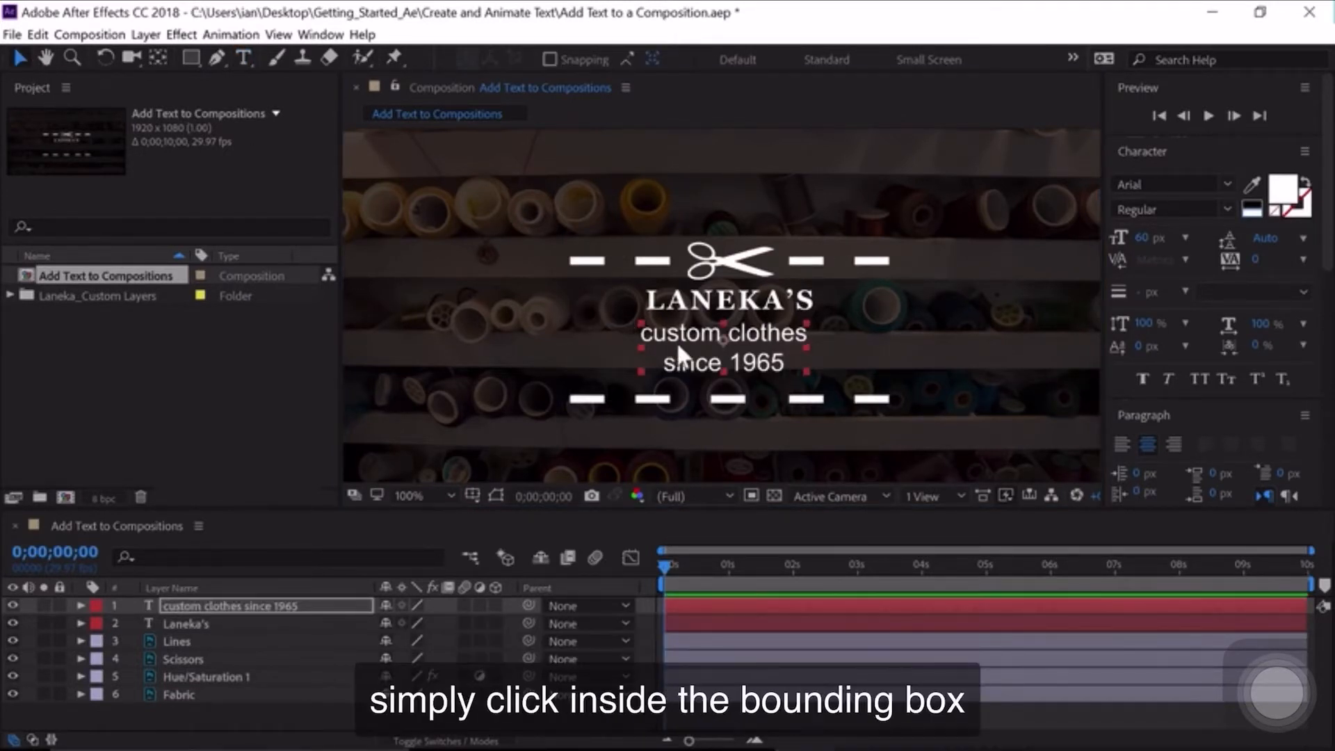
{"action": "mouse_move", "coordinate": [680, 339]}
{"action": "left_mouse_down"}
{"action": "mouse_move", "coordinate": [650, 351]}
{"action": "mouse_move", "coordinate": [699, 357]}
{"action": "mouse_move", "coordinate": [691, 346]}
{"action": "mouse_move", "coordinate": [650, 362]}
{"action": "mouse_move", "coordinate": [690, 346]}
{"action": "mouse_move", "coordinate": [689, 417]}
{"action": "mouse_move", "coordinate": [704, 417]}
{"action": "mouse_move", "coordinate": [693, 341]}
{"action": "mouse_move", "coordinate": [678, 345]}
{"action": "left_mouse_up"}
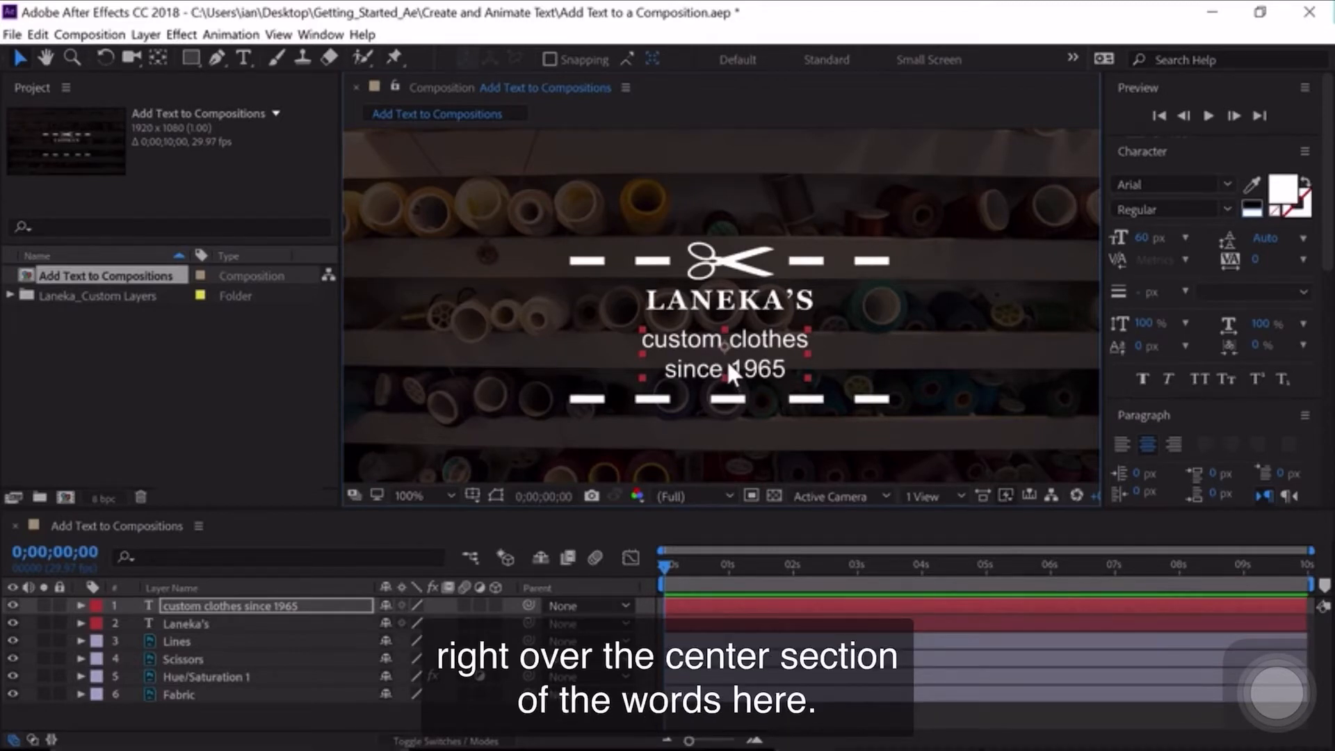
{"action": "left_click_drag", "start_coordinate": [724, 356], "coordinate": [730, 357]}
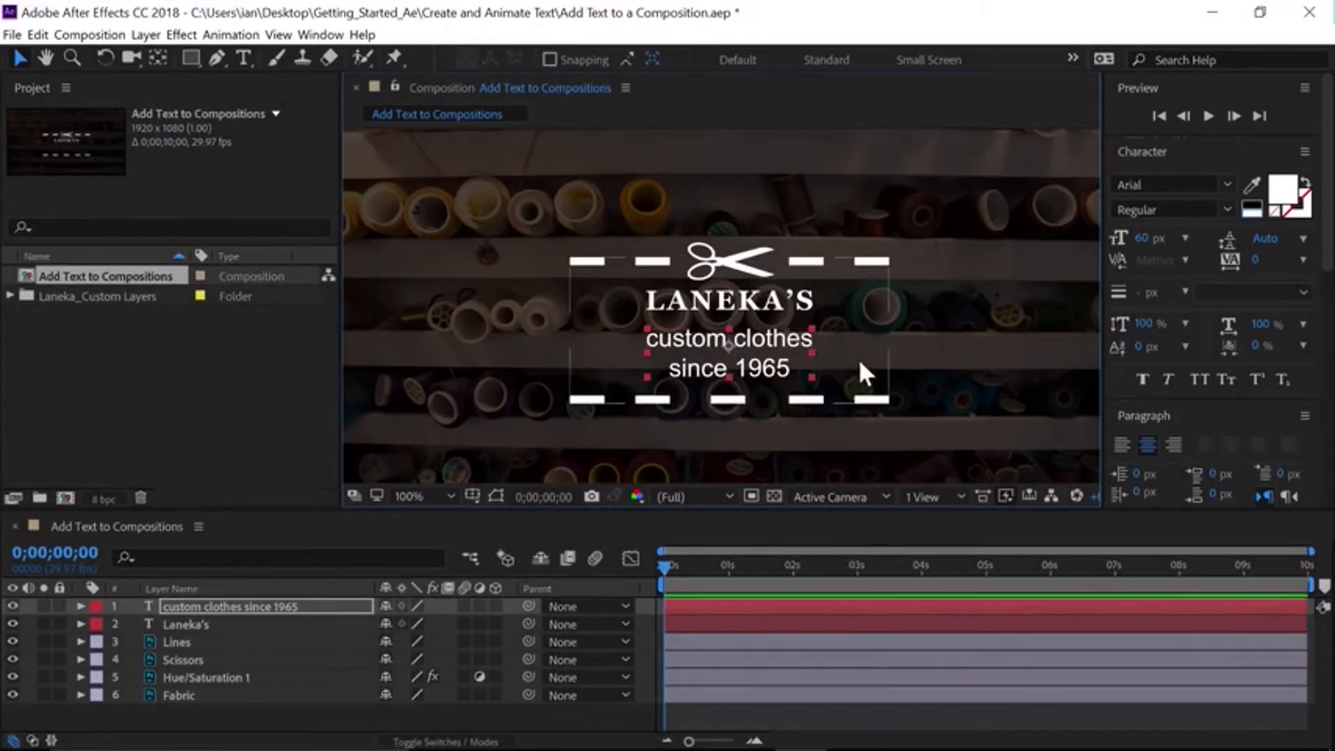
{"action": "left_click", "coordinate": [1200, 382]}
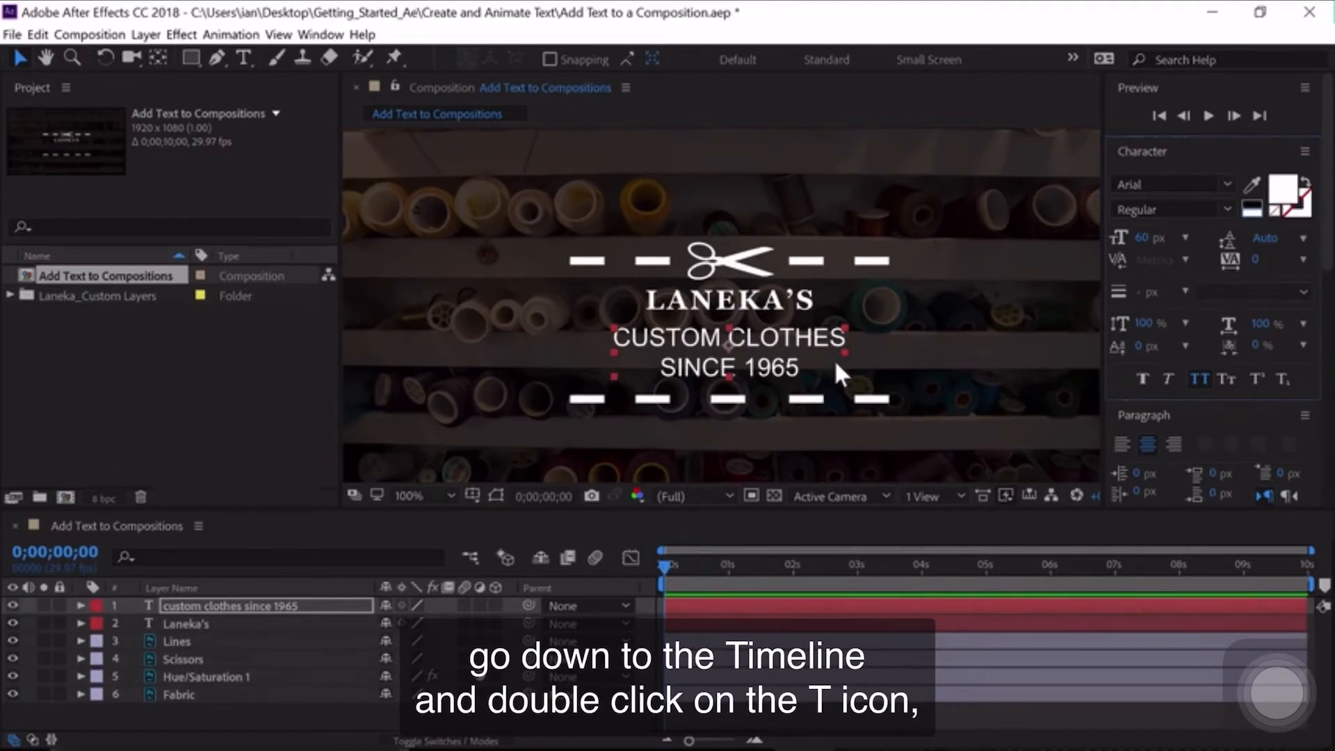
Set only the SINCE 1965 line to a 40 px font size with 72 px leading.
{"action": "double_click", "coordinate": [145, 606]}
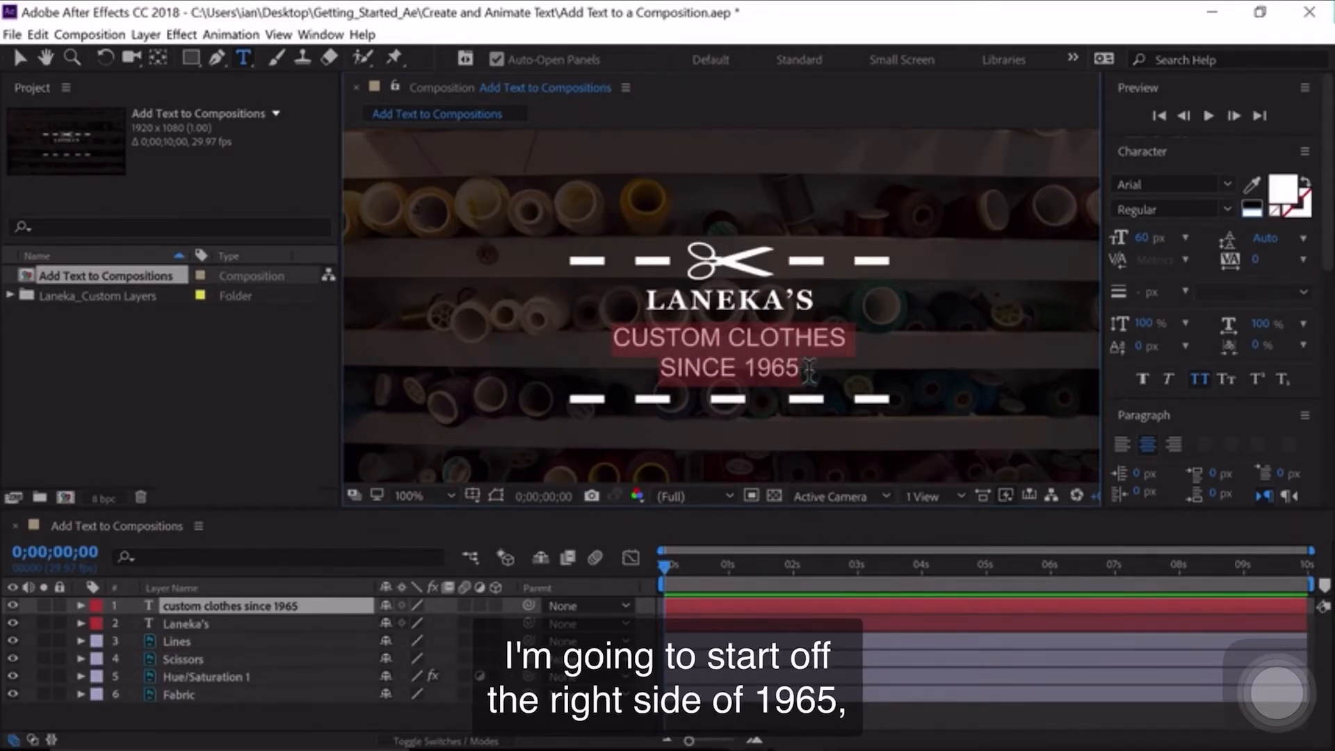
{"action": "left_click_drag", "start_coordinate": [800, 368], "coordinate": [655, 368]}
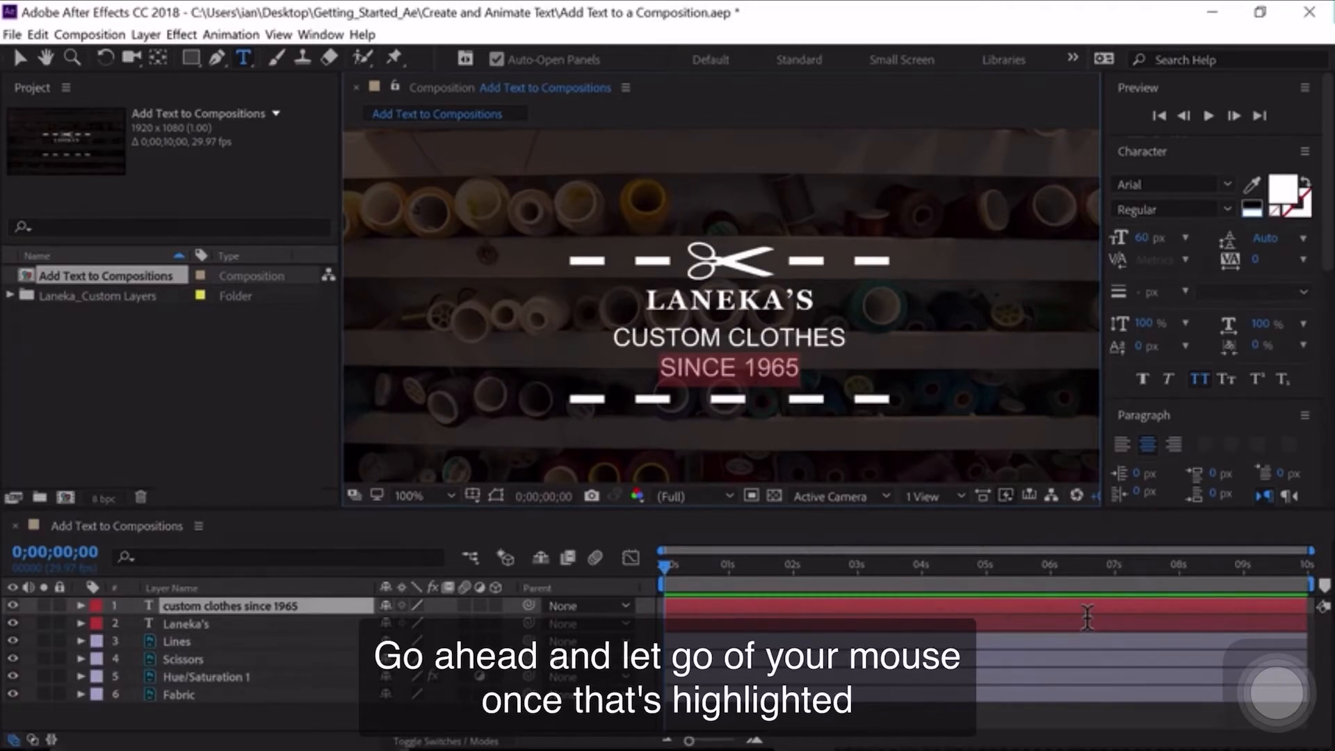
{"action": "left_click", "coordinate": [1144, 239]}
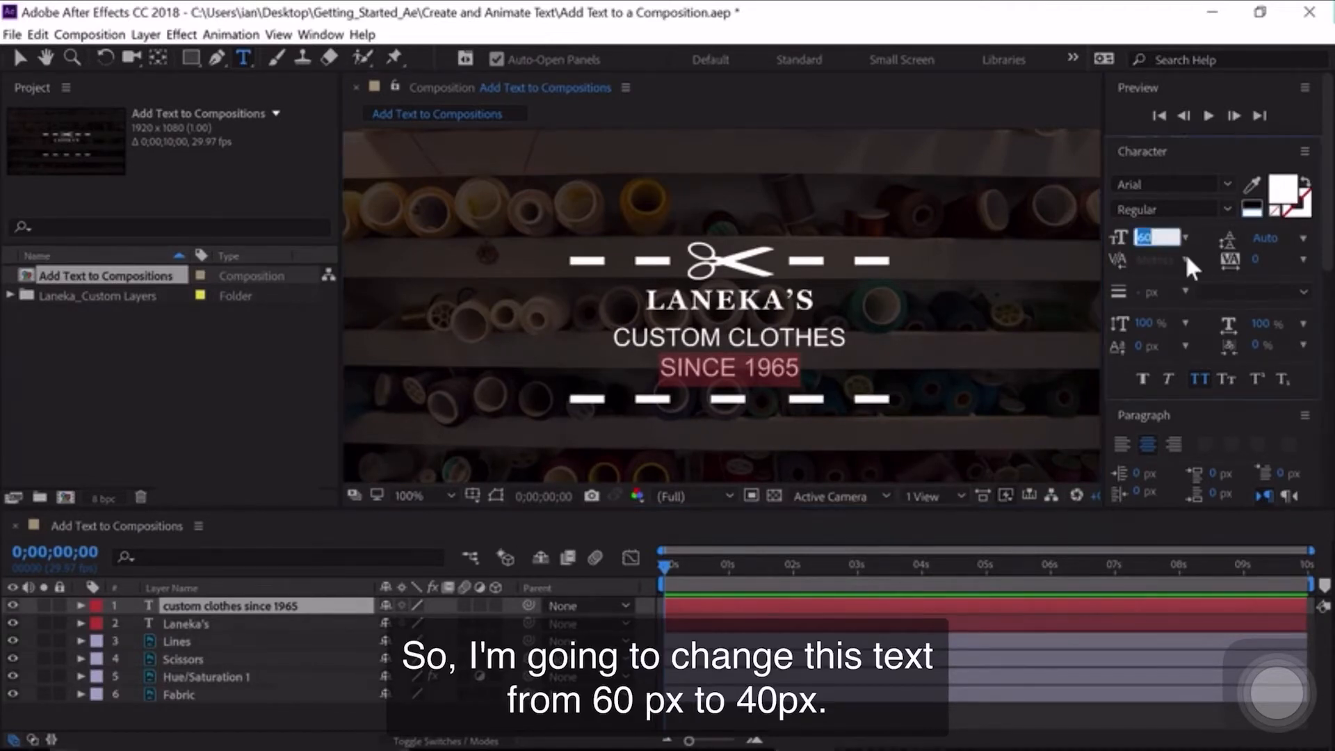
{"action": "type", "text": "40"}
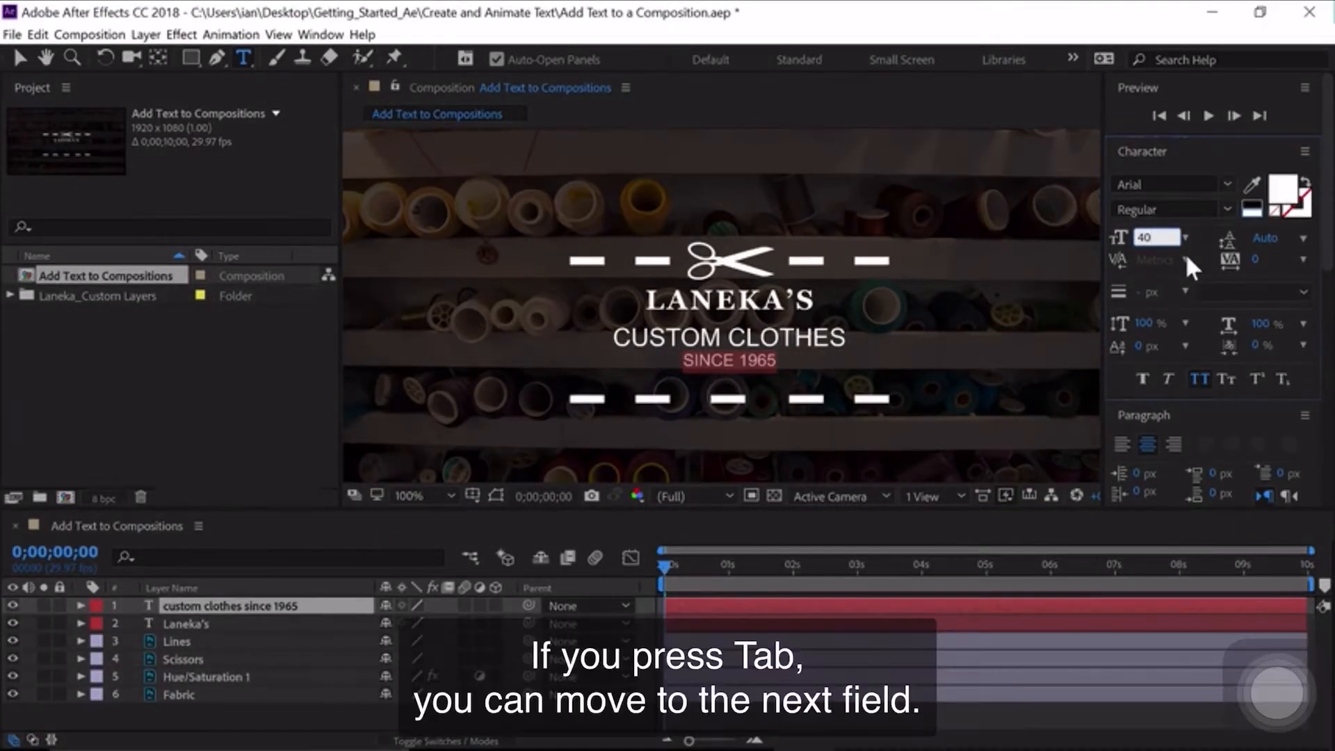
{"action": "key", "text": "Tab"}
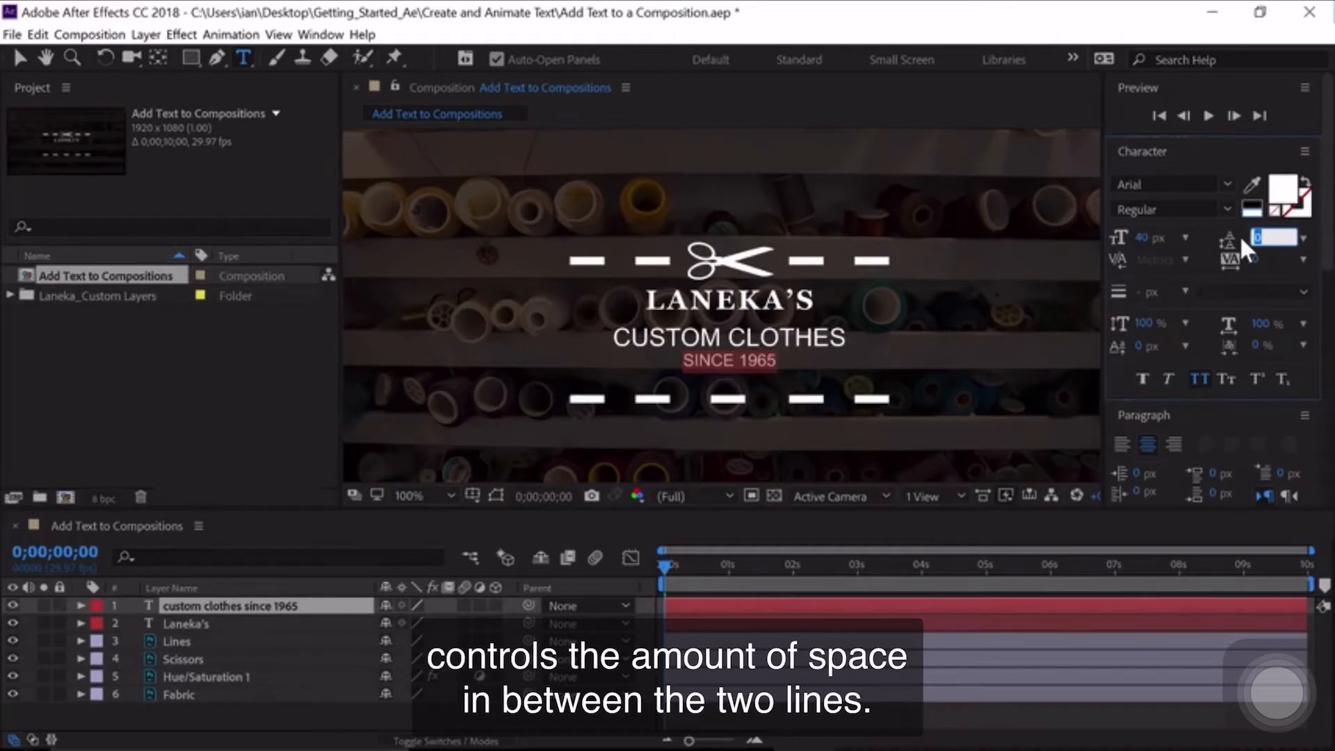
{"action": "left_click", "coordinate": [1303, 237]}
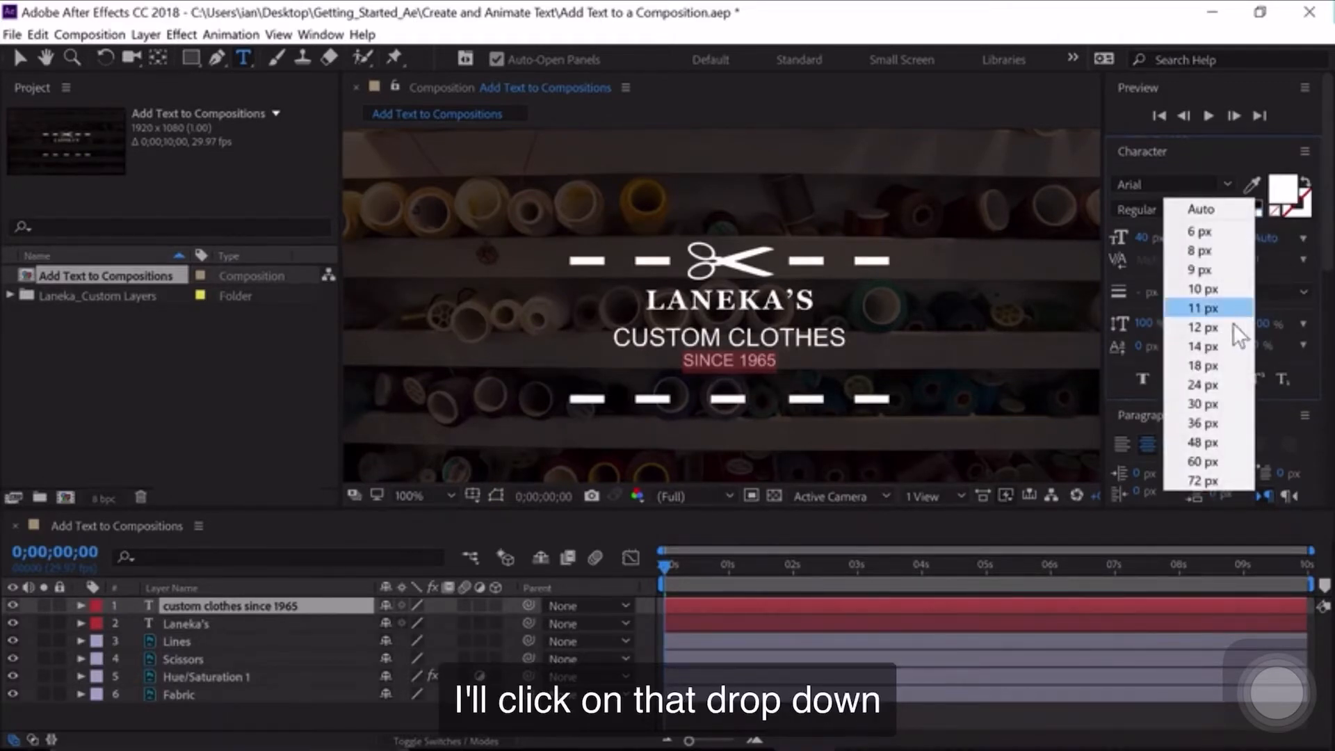
{"action": "left_click", "coordinate": [1191, 481]}
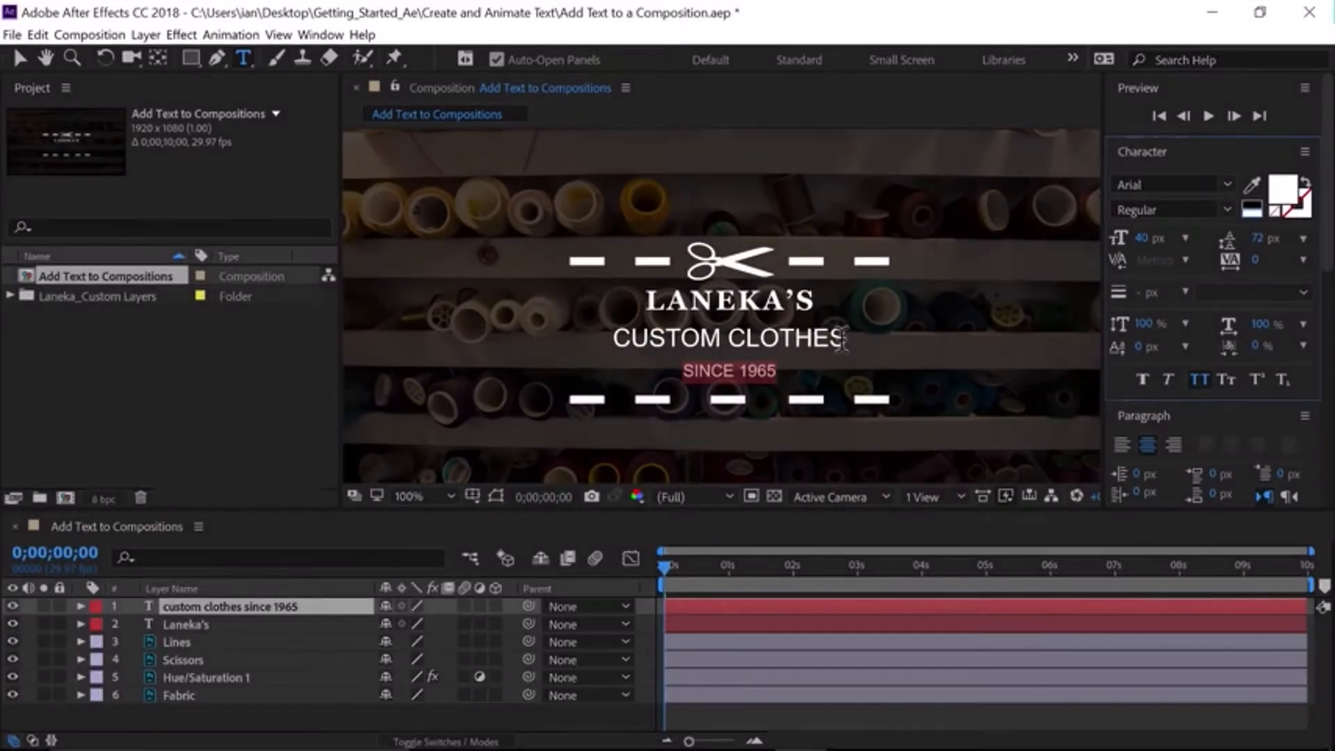
Reduce the CUSTOM CLOTHES line's font size until it is about as wide as LANEKA'S, and expand the text layer's properties.
{"action": "left_click_drag", "start_coordinate": [844, 341], "coordinate": [577, 325]}
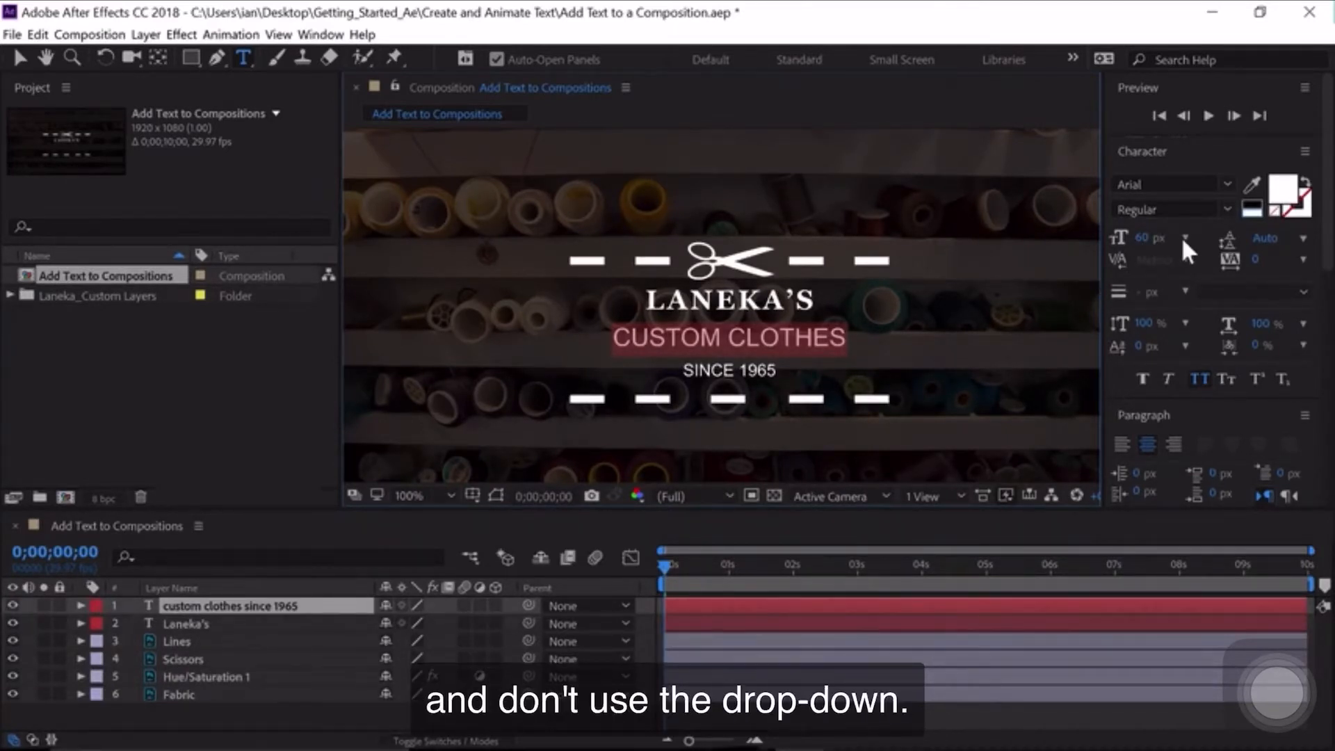
{"action": "left_click", "coordinate": [1143, 239]}
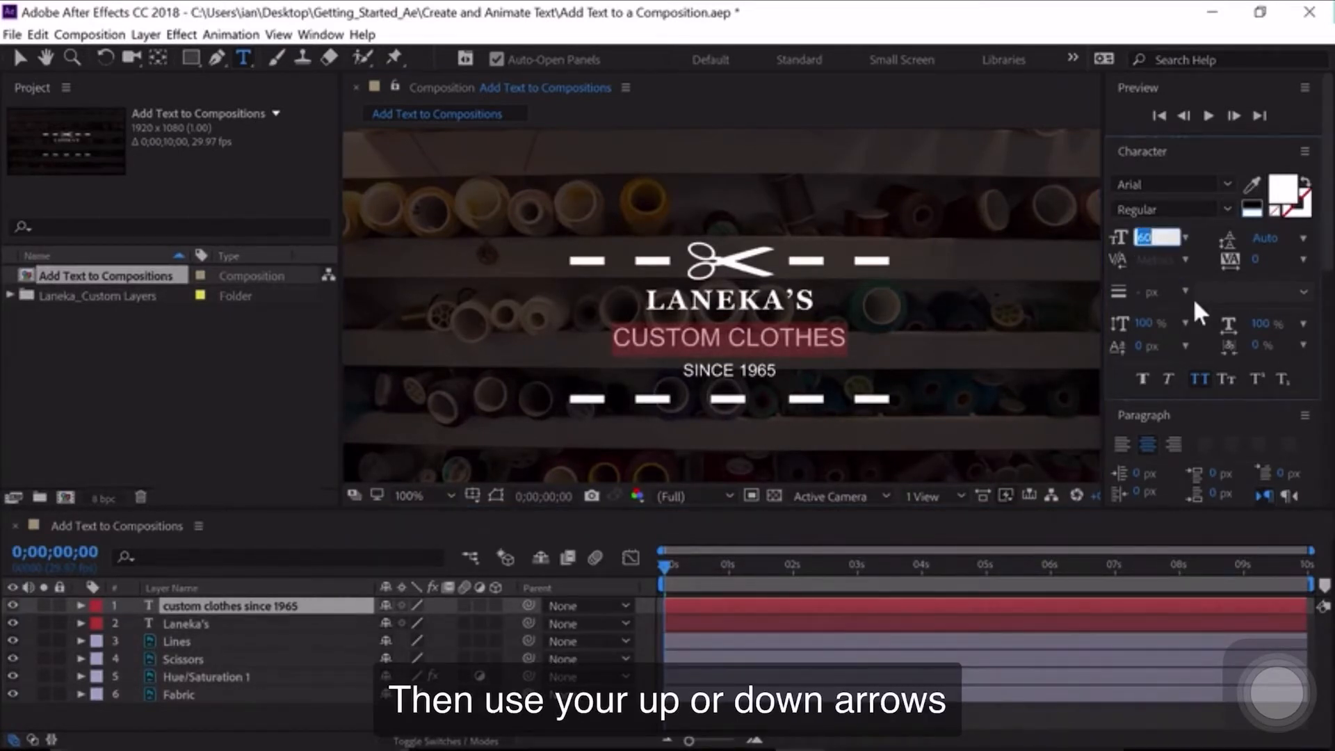
{"action": "key", "text": "Down"}
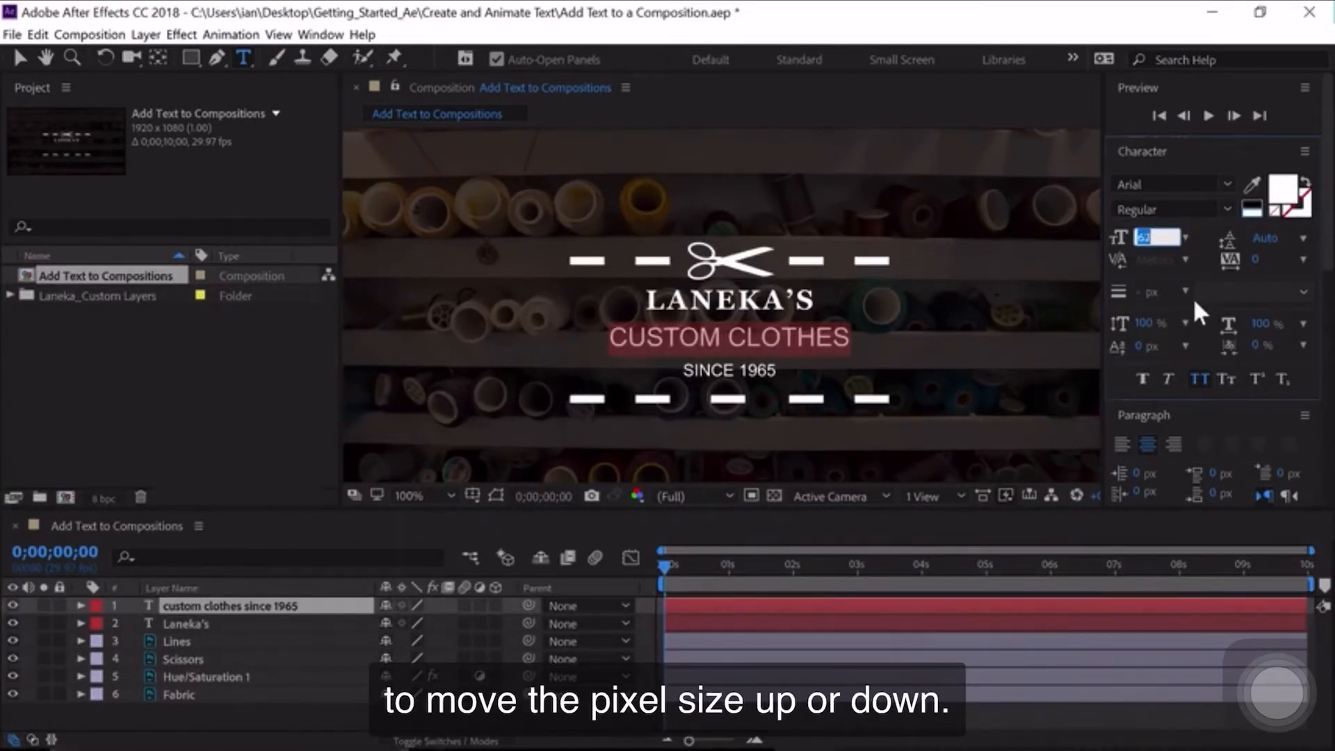
{"action": "key", "text": "Down"}
{"action": "key", "text": "Down"}
{"action": "key", "text": "Down"}
{"action": "key", "text": "Down"}
{"action": "key", "text": "Down"}
{"action": "key", "text": "Down"}
{"action": "key", "text": "Down"}
{"action": "key", "text": "Down"}
{"action": "key", "text": "Down"}
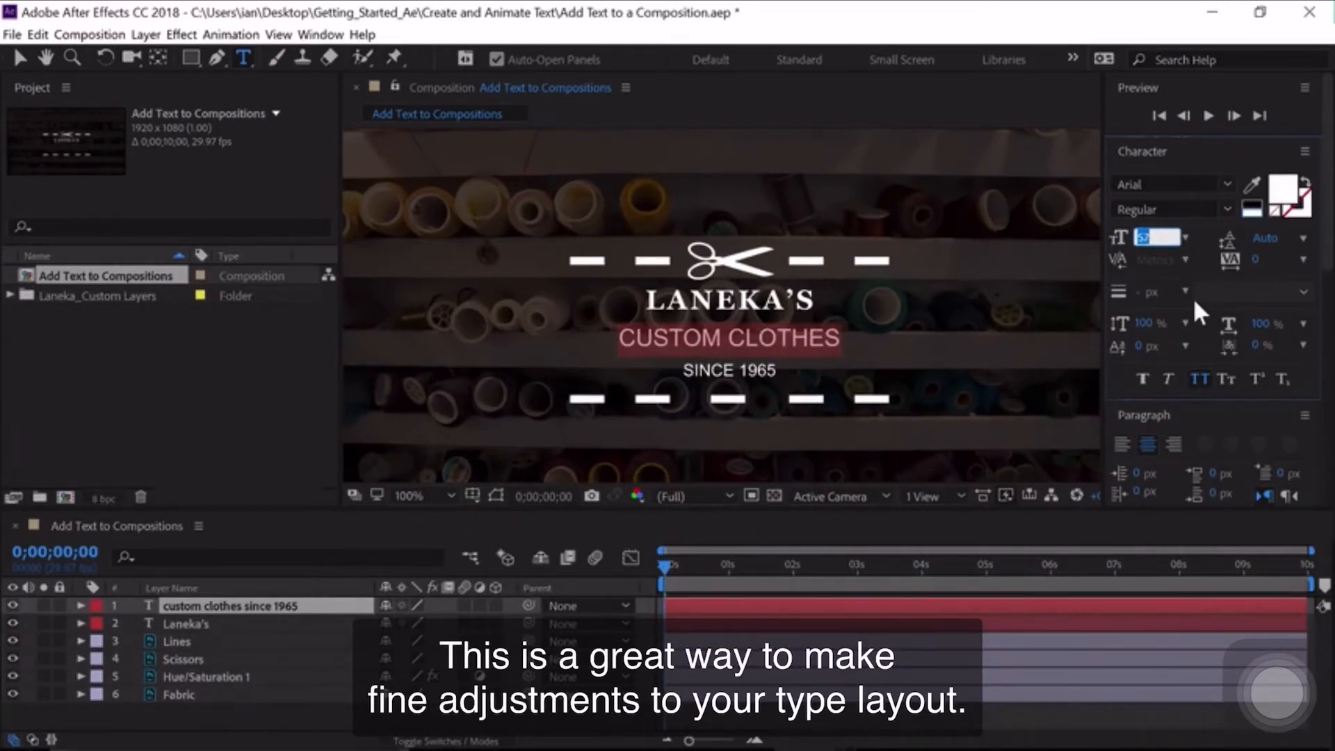
{"action": "key", "text": "Down"}
{"action": "key", "text": "Down"}
{"action": "key", "text": "Down"}
{"action": "key", "text": "Down"}
{"action": "key", "text": "Down"}
{"action": "key", "text": "Down"}
{"action": "key", "text": "Down"}
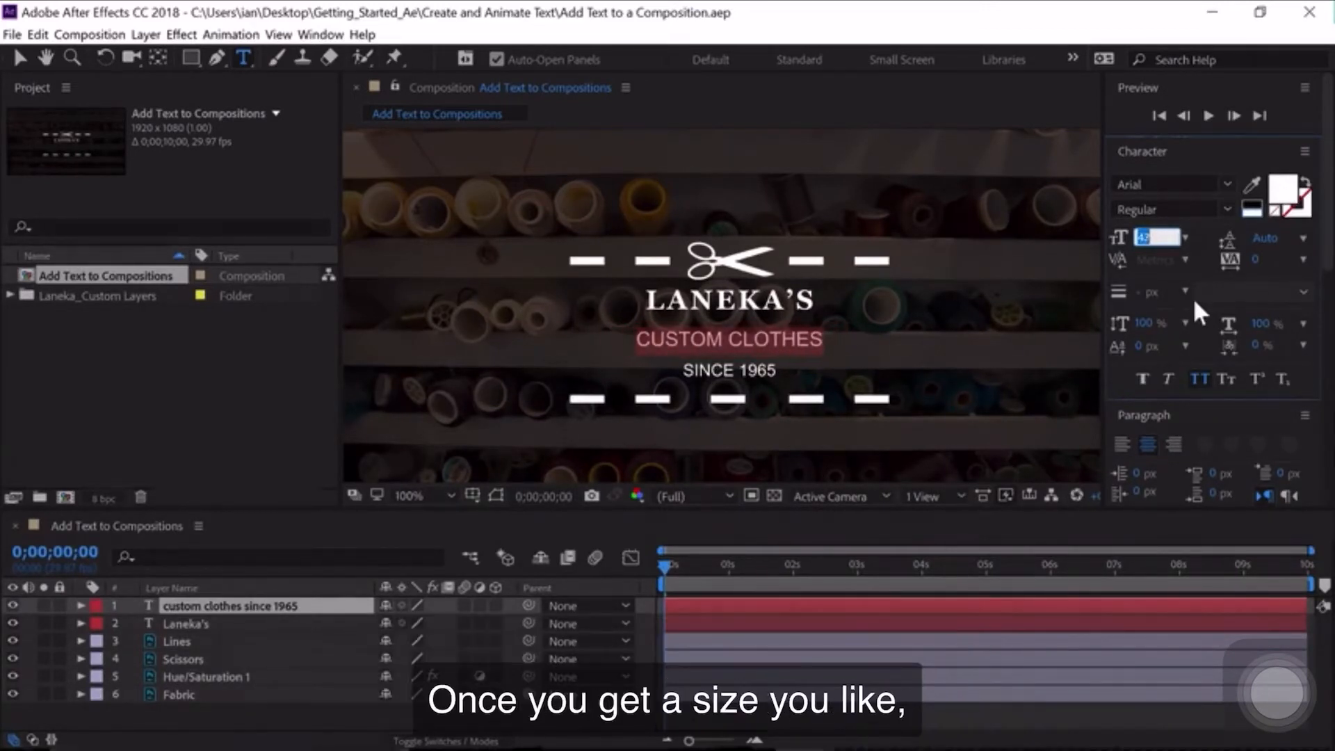
{"action": "left_click", "coordinate": [21, 57]}
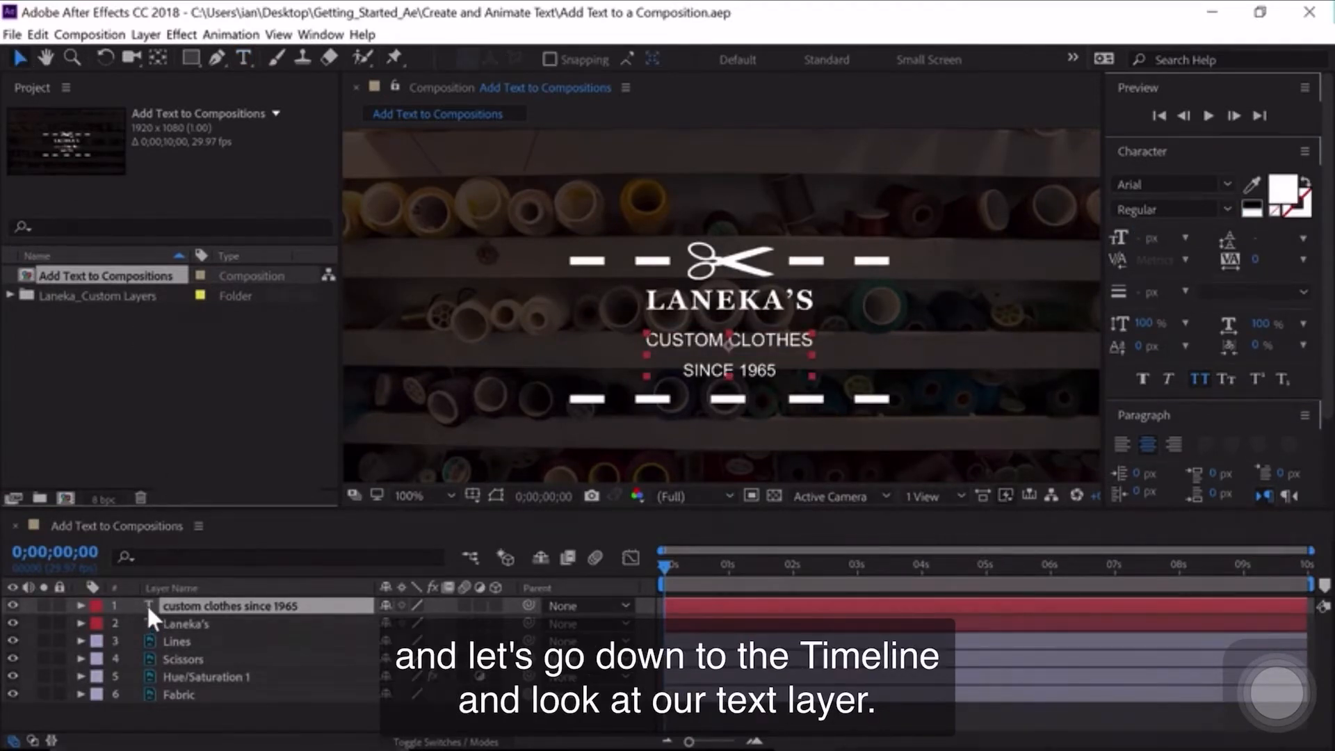
{"action": "left_click", "coordinate": [80, 605]}
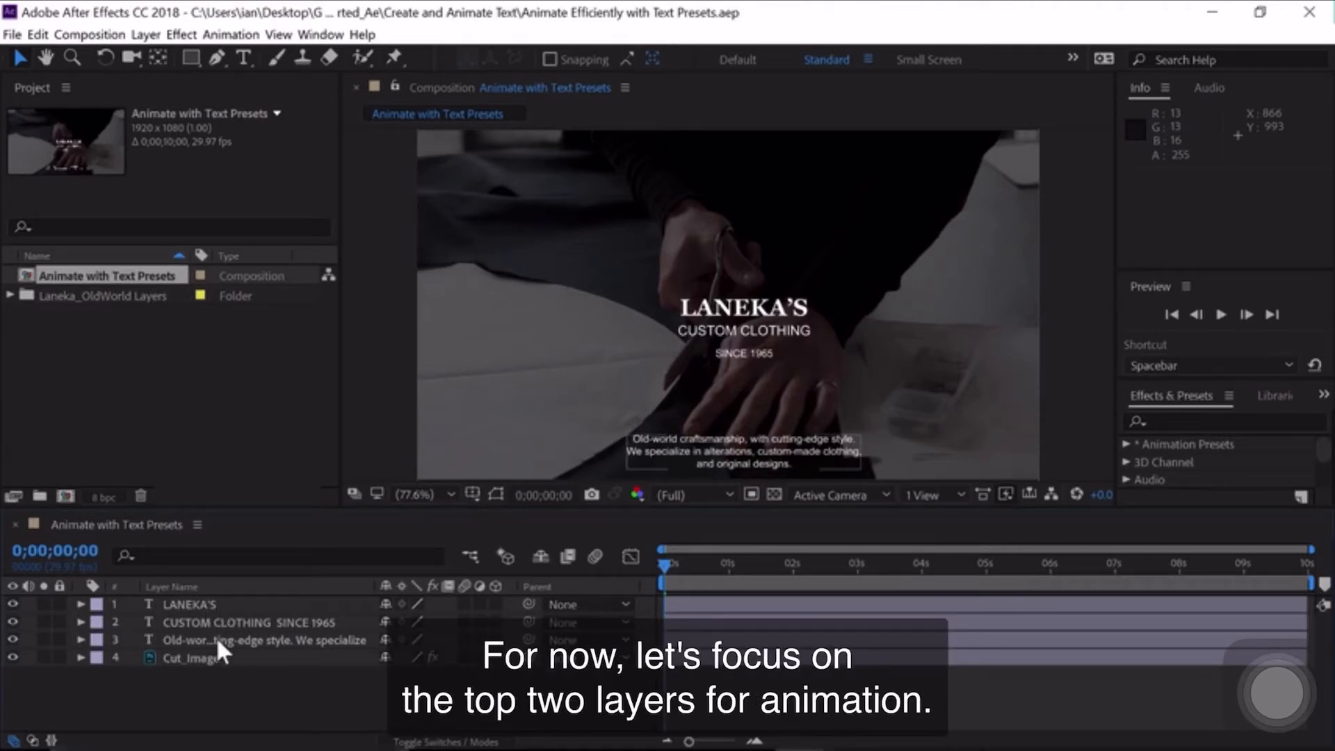
Browse the animation presets in Adobe Bridge with the LANEKA'S text layer selected as the target.
{"action": "key", "text": "z"}
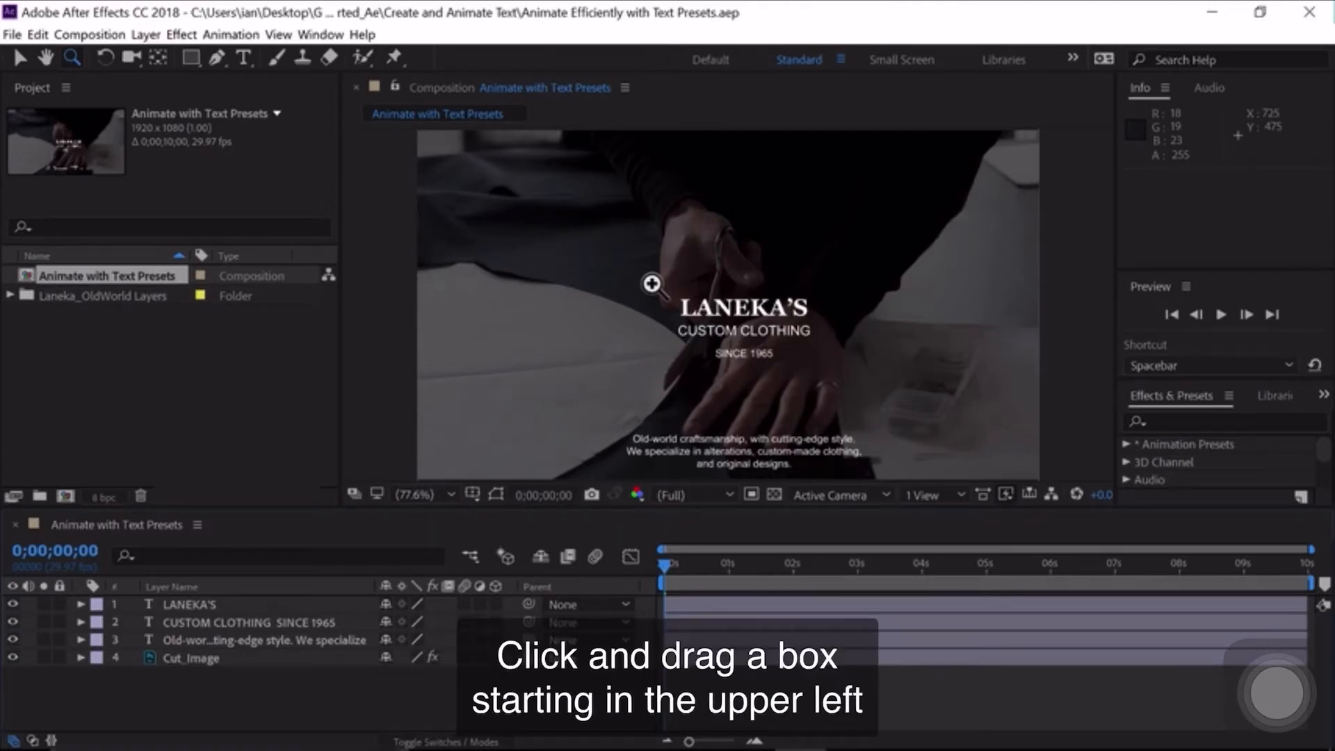
{"action": "left_click_drag", "start_coordinate": [651, 284], "coordinate": [836, 375]}
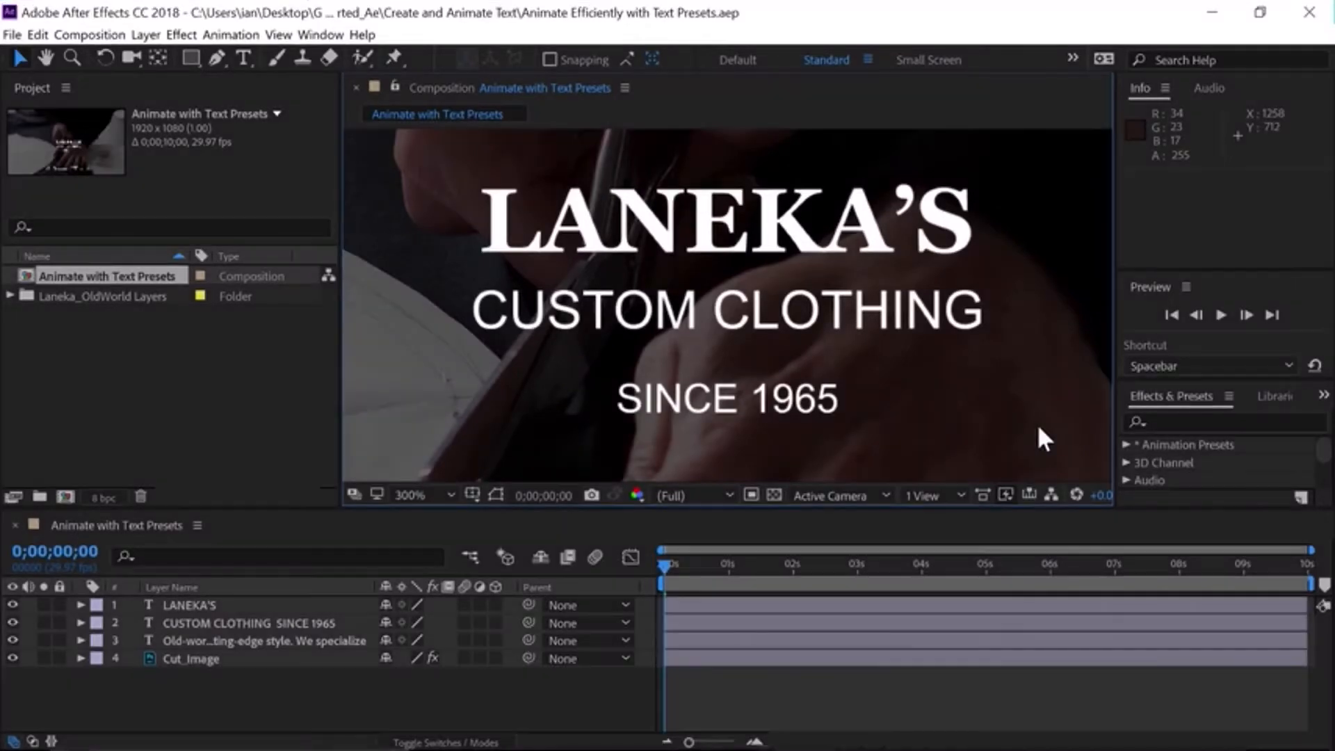
{"action": "key", "text": "comma"}
{"action": "key", "text": "comma"}
{"action": "key", "text": "period"}
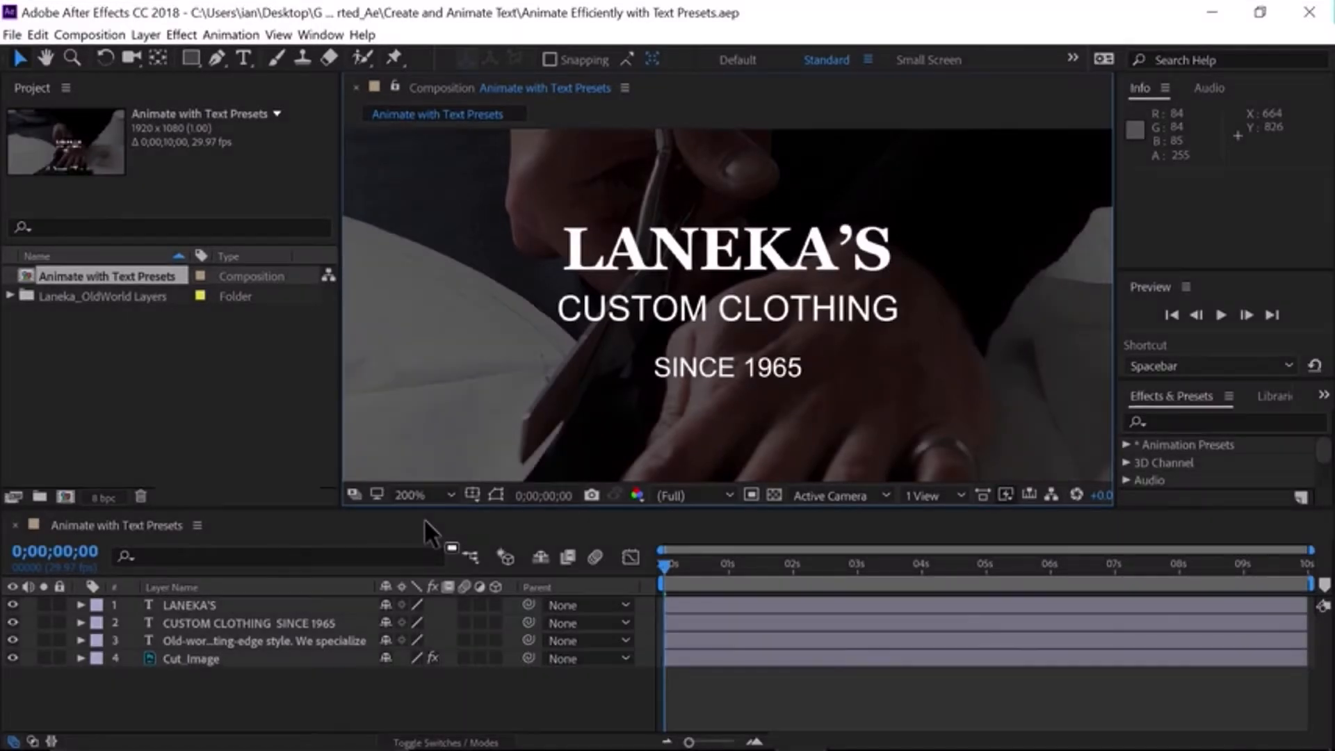
{"action": "left_click", "coordinate": [185, 605]}
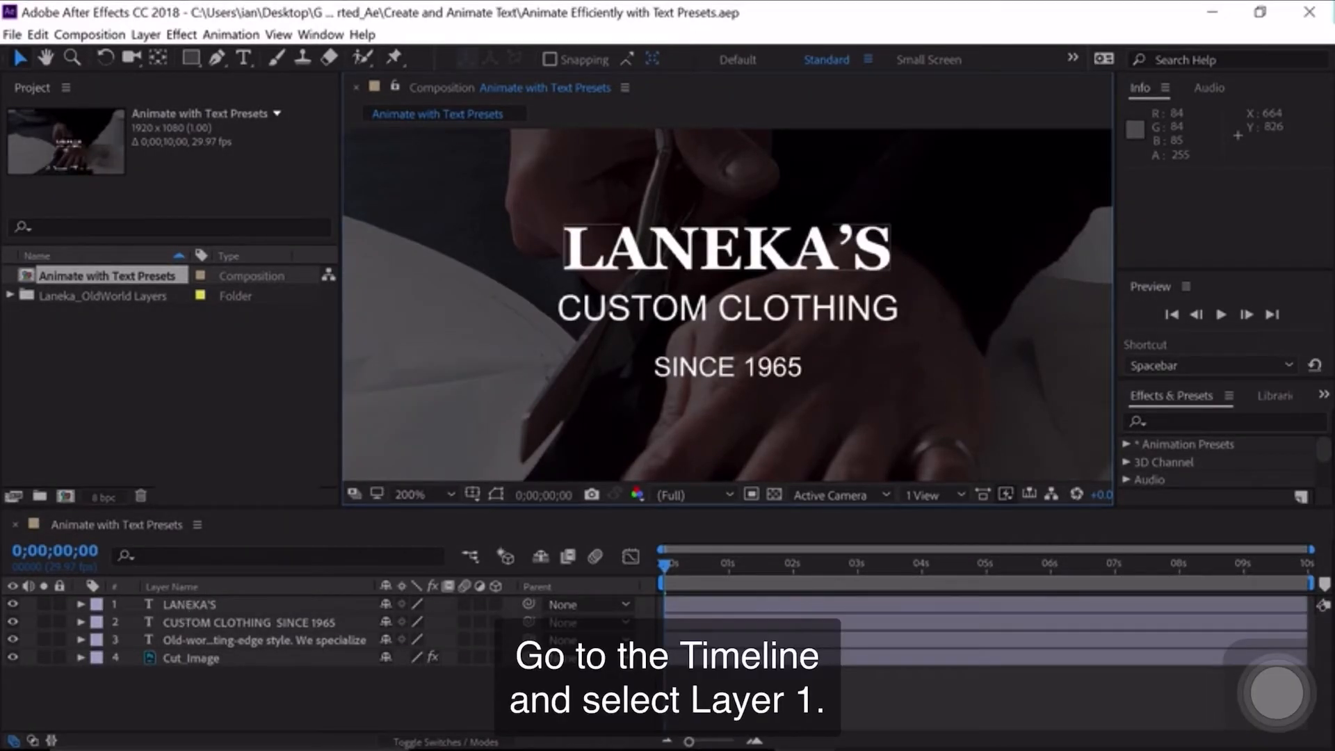
{"action": "left_click", "coordinate": [183, 602]}
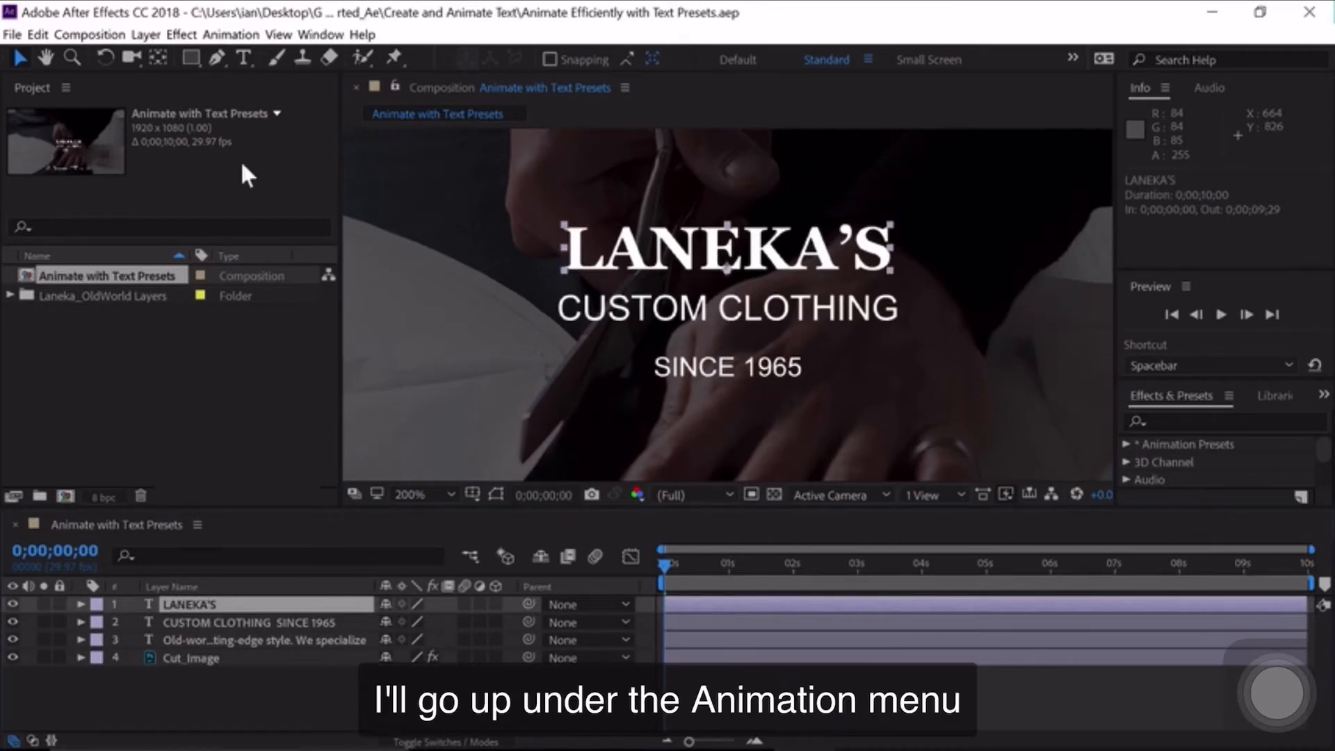
{"action": "left_click", "coordinate": [231, 34]}
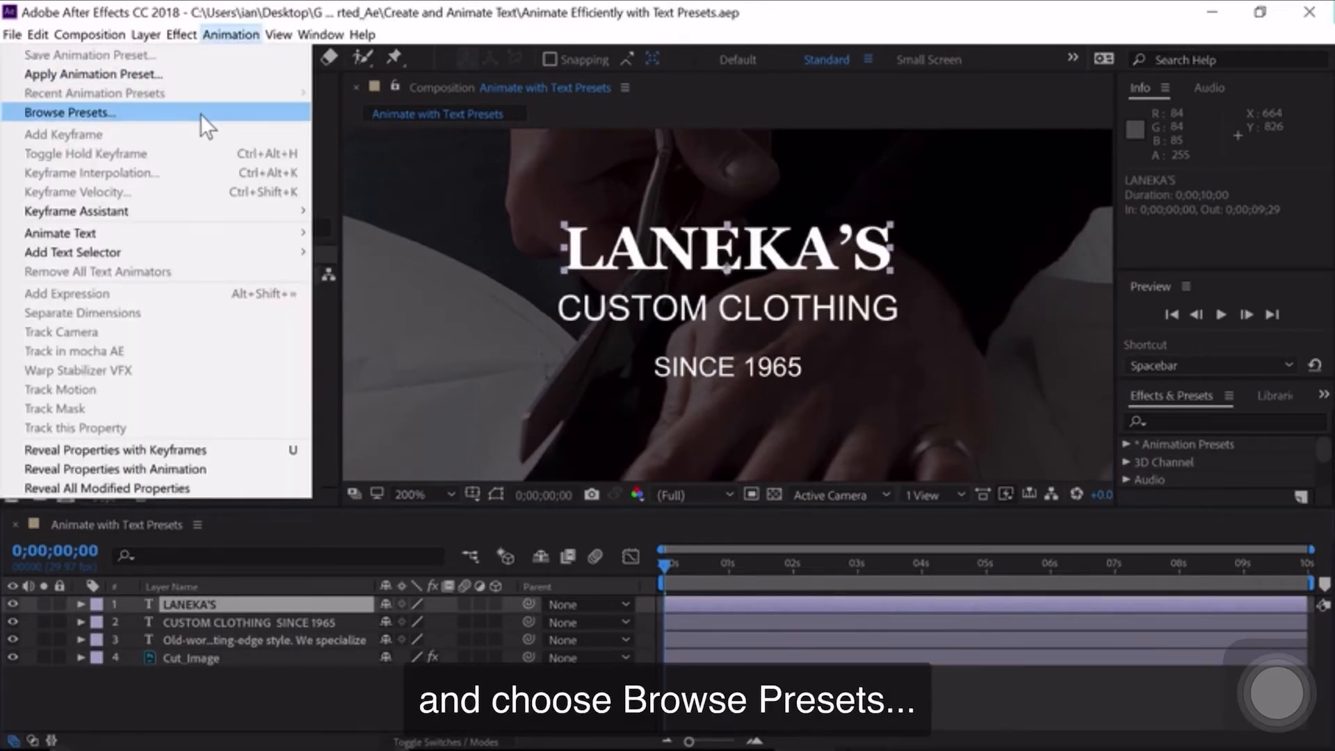
{"action": "left_click", "coordinate": [200, 114]}
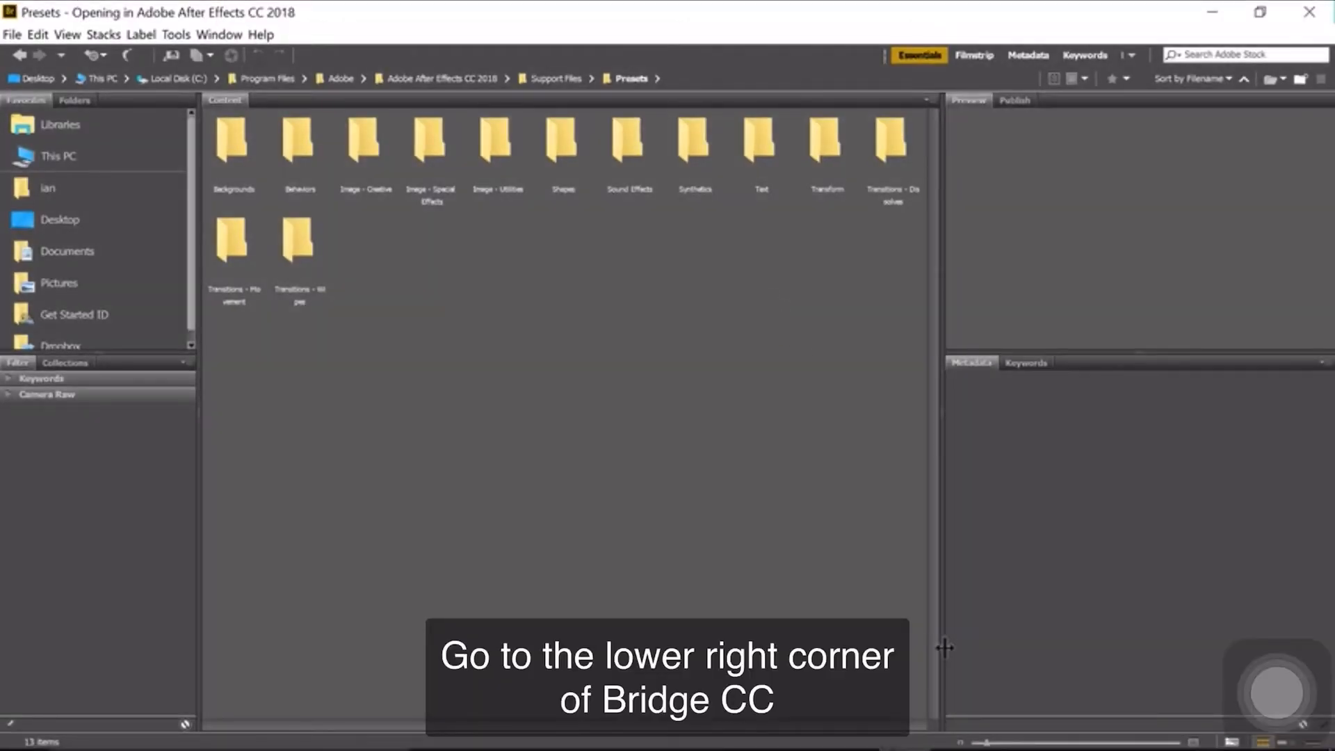
Apply the Fade Up Characters preset from the Animate In text presets to the LANEKA'S layer.
{"action": "left_click_drag", "start_coordinate": [987, 741], "coordinate": [1031, 744]}
{"action": "scroll", "coordinate": [938, 382], "scroll_direction": "down", "scroll_amount": 3}
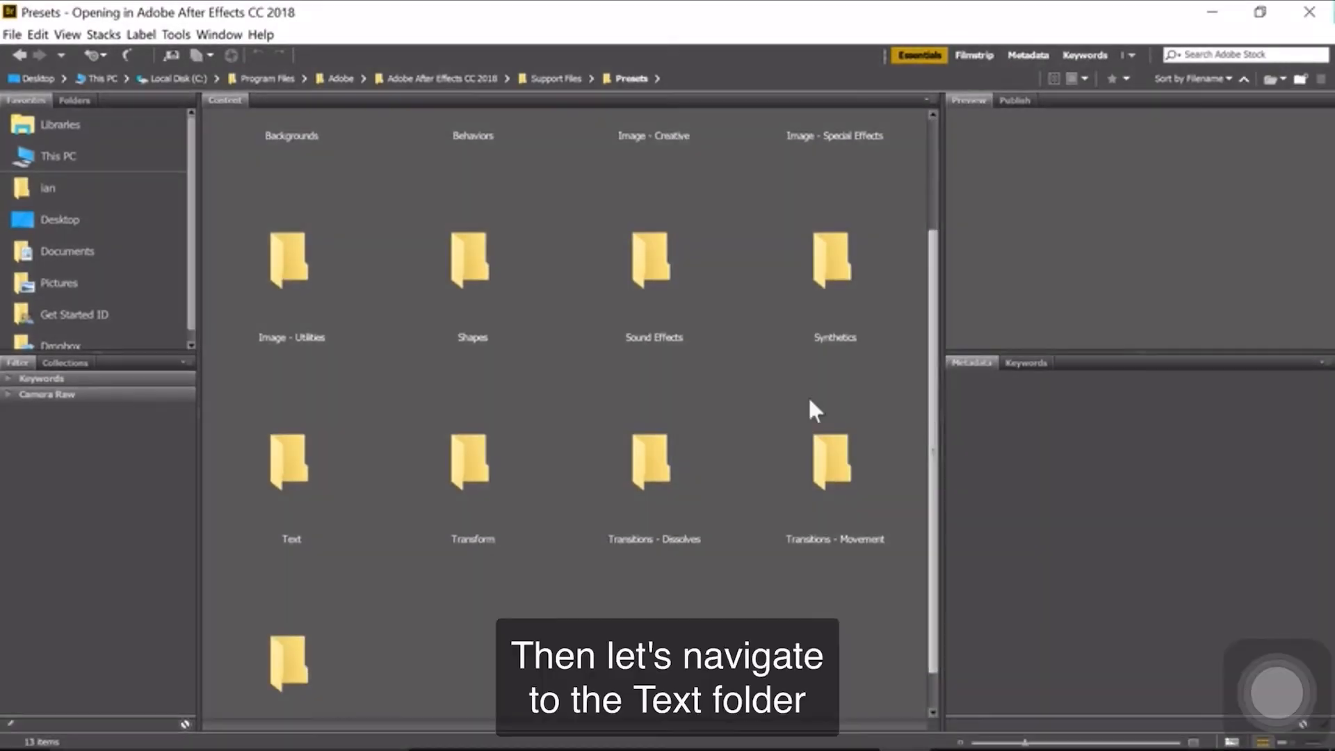
{"action": "double_click", "coordinate": [306, 460]}
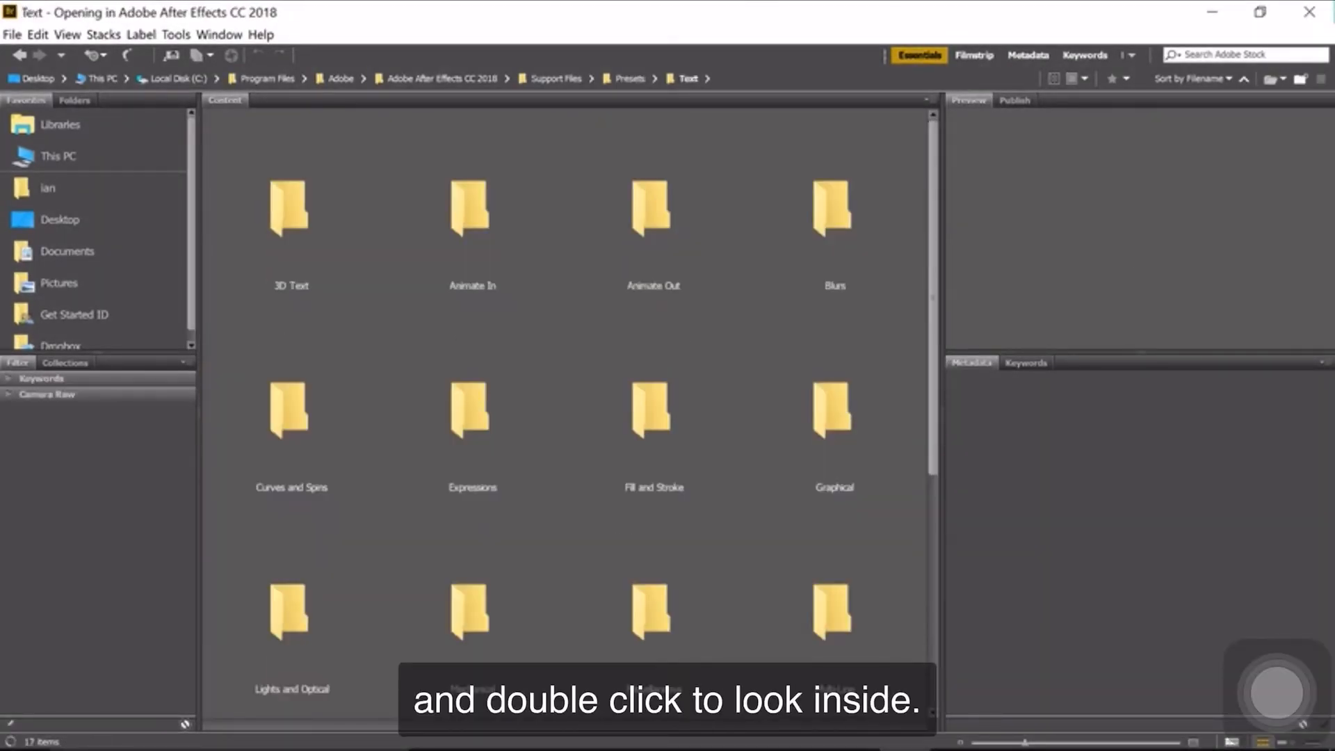
{"action": "double_click", "coordinate": [476, 196]}
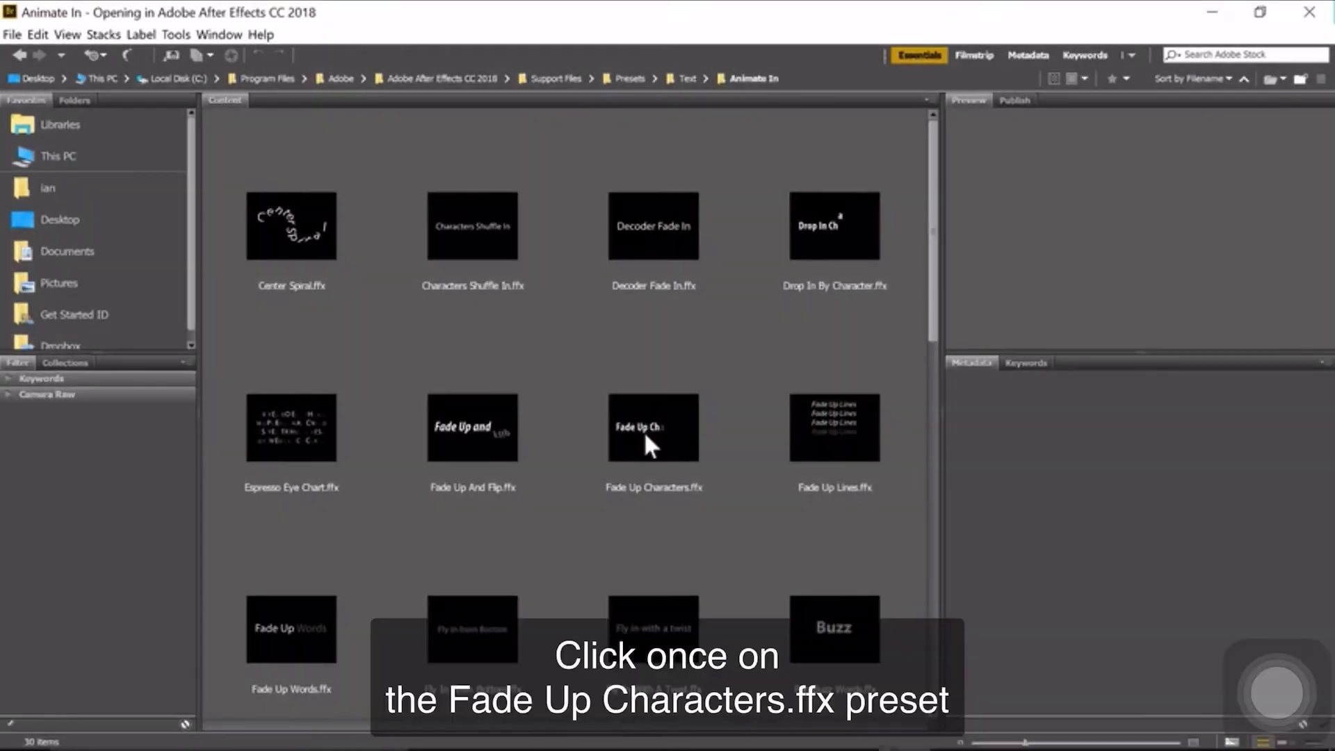
{"action": "left_click", "coordinate": [642, 410]}
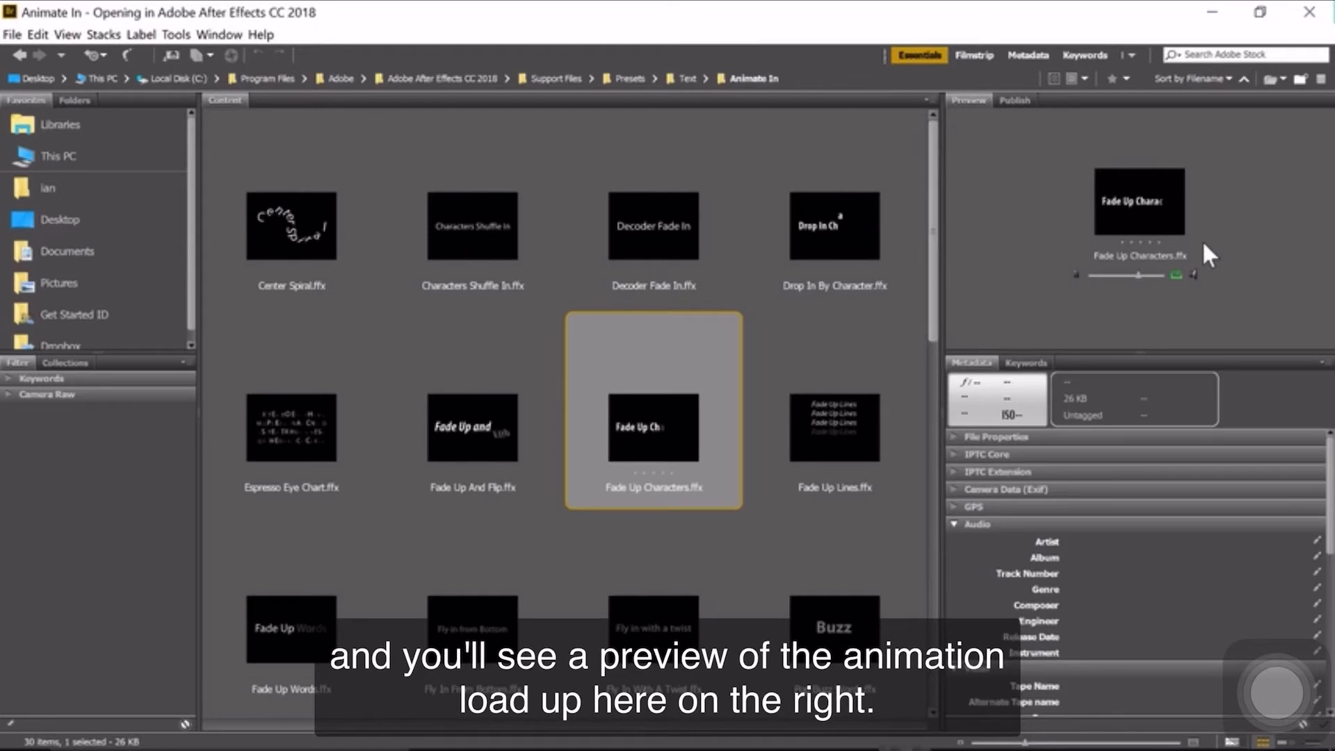
{"action": "double_click", "coordinate": [681, 417]}
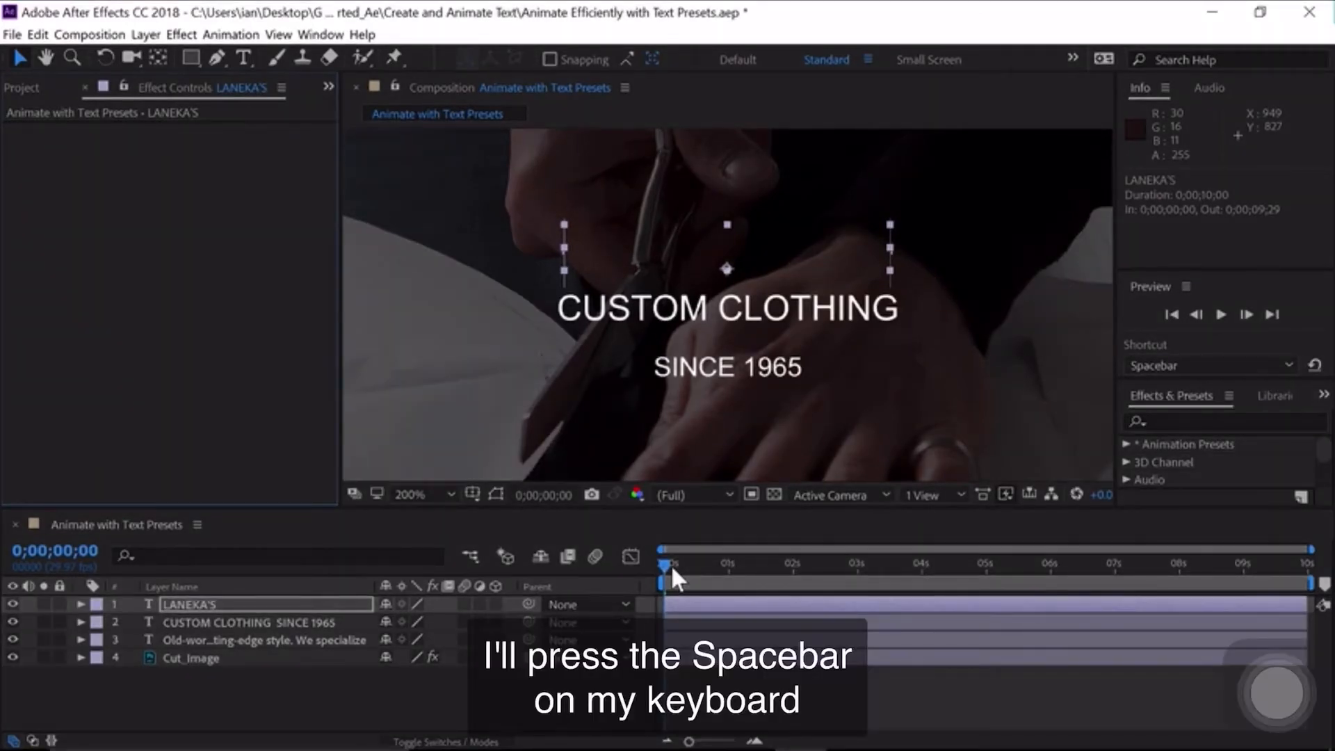
Preview the LANEKA'S animation, reveal the layer's keyframes, and stop playback.
{"action": "key", "text": "space"}
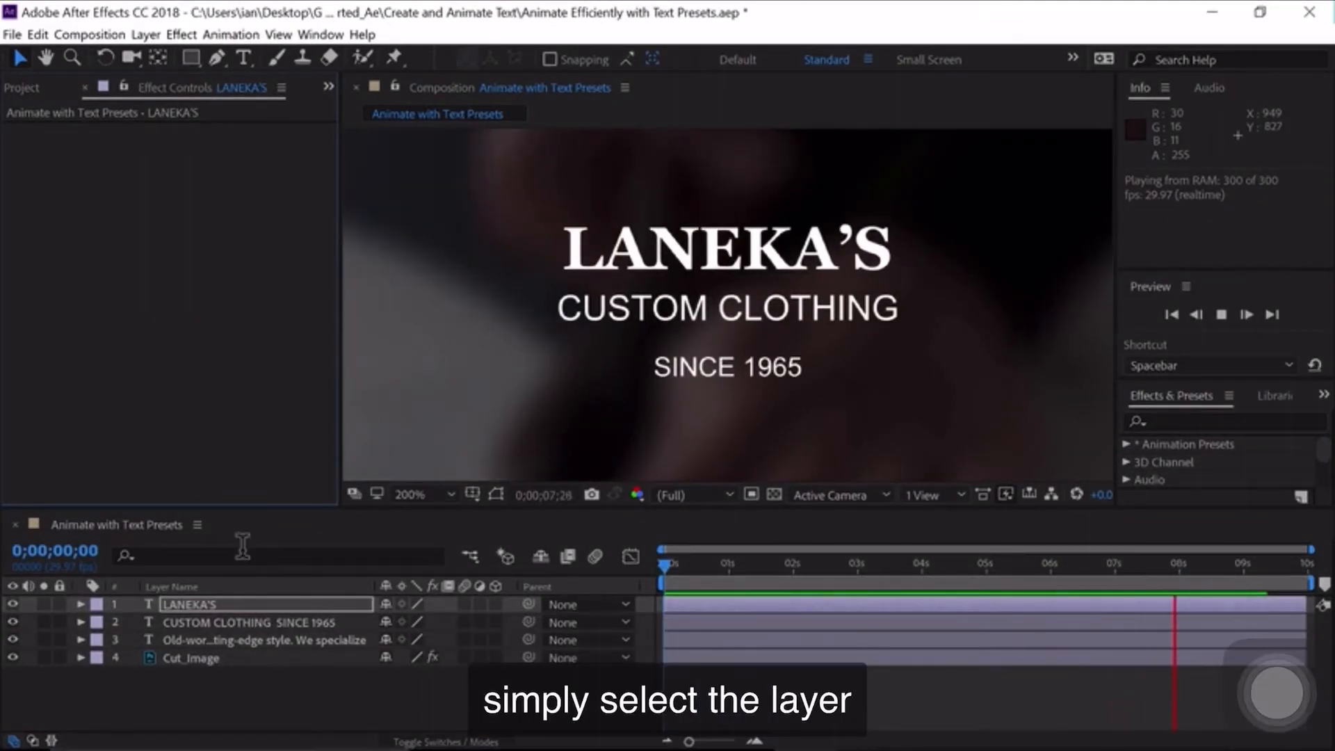
{"action": "left_click", "coordinate": [202, 604]}
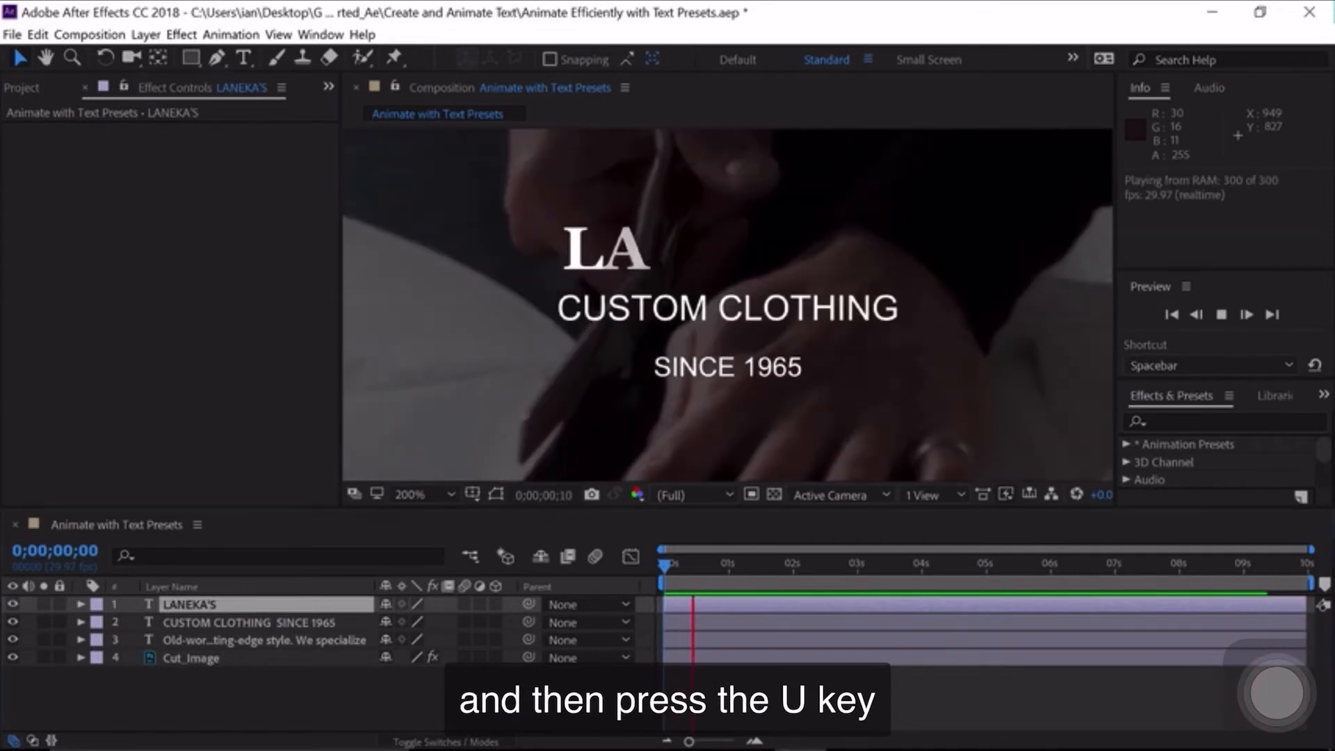
{"action": "key", "text": "u"}
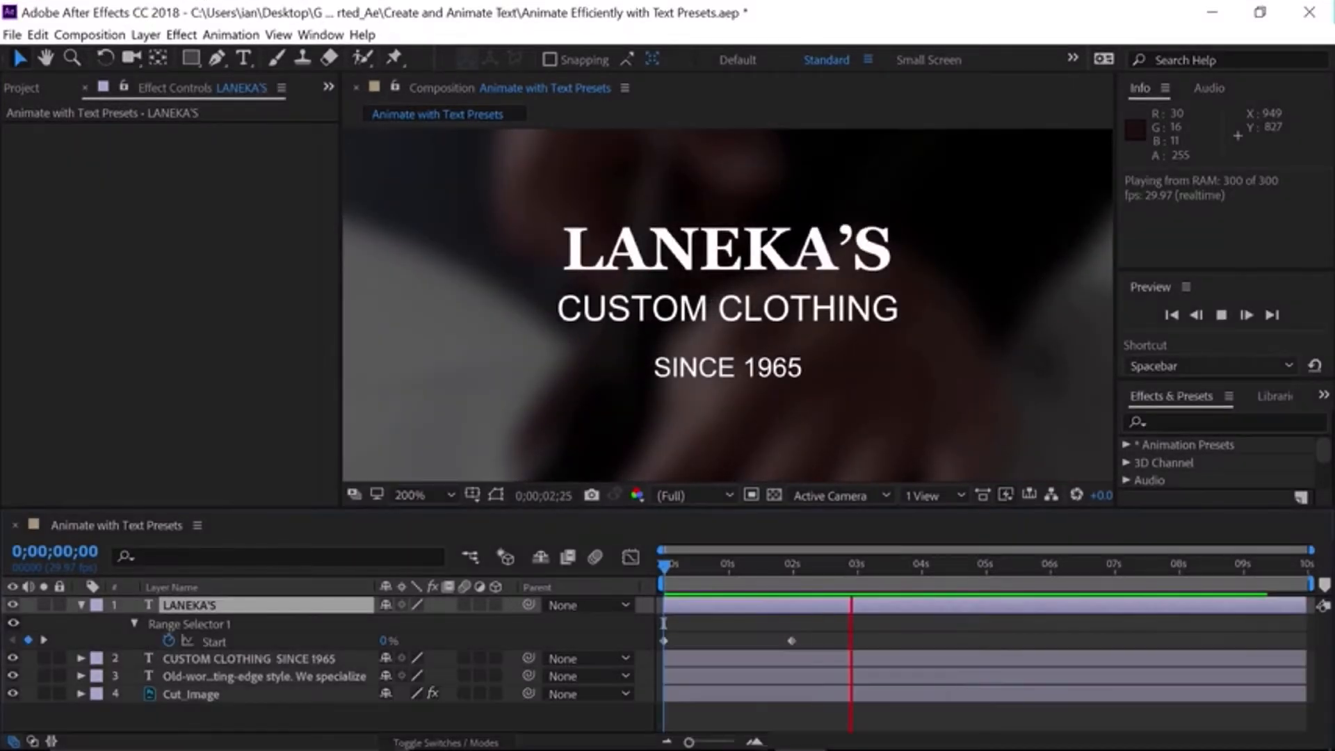
{"action": "key", "text": "space"}
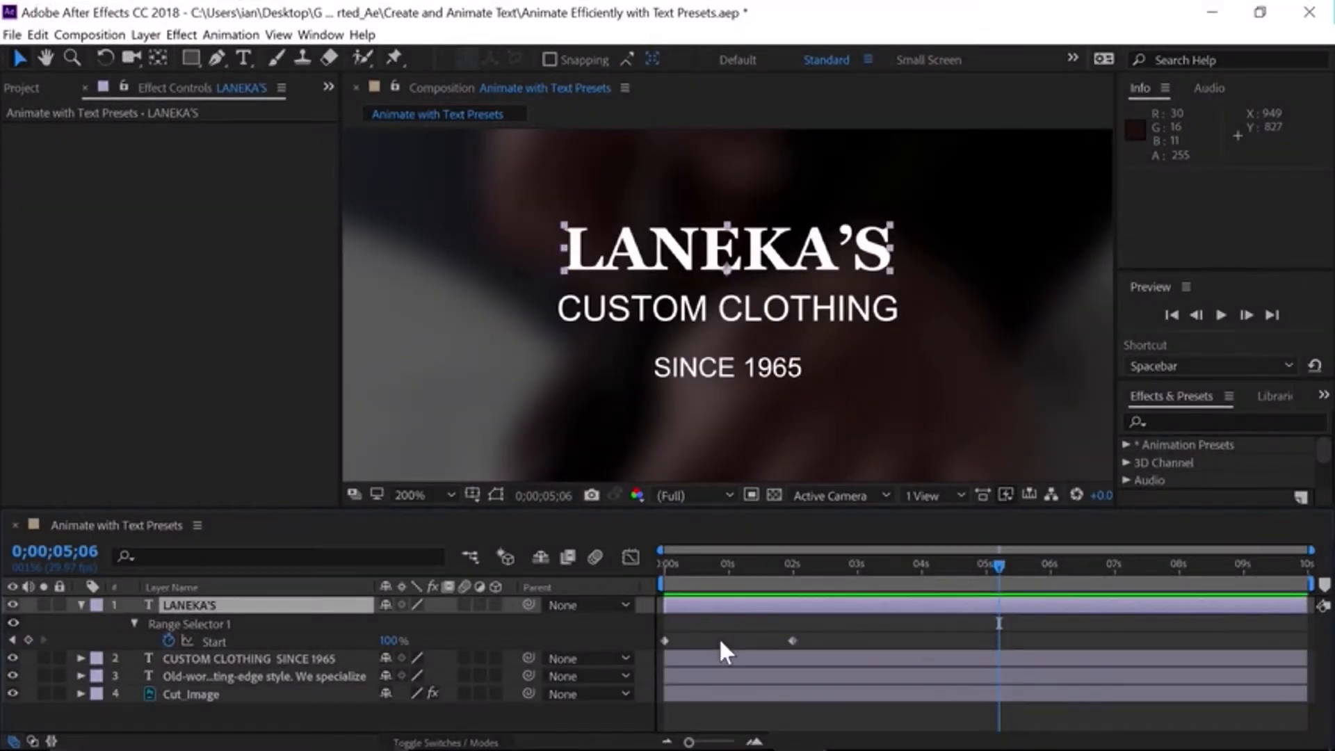
Move the LANEKA'S layer's last Start keyframe to 0;00;01;00 and set the current time to that keyframe.
{"action": "left_click", "coordinate": [793, 640]}
{"action": "left_click_drag", "start_coordinate": [794, 641], "coordinate": [728, 634]}
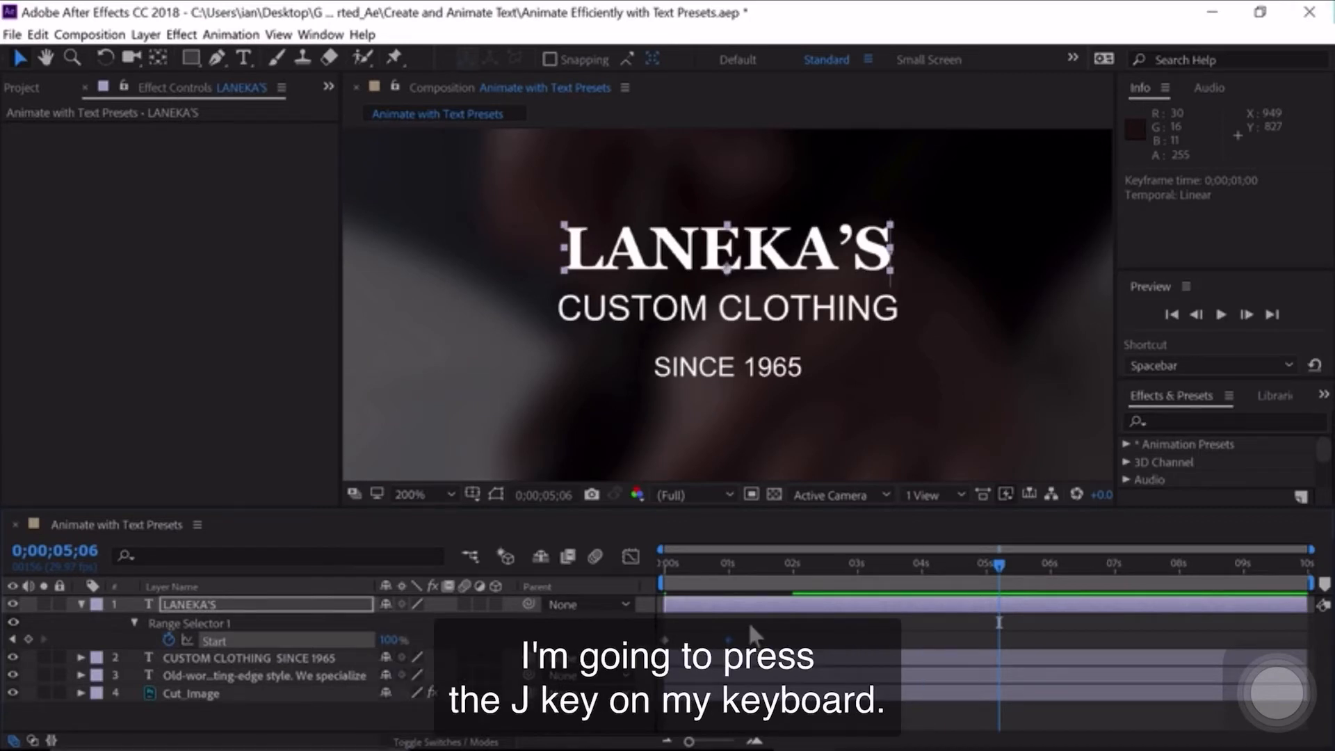
{"action": "key", "text": "j"}
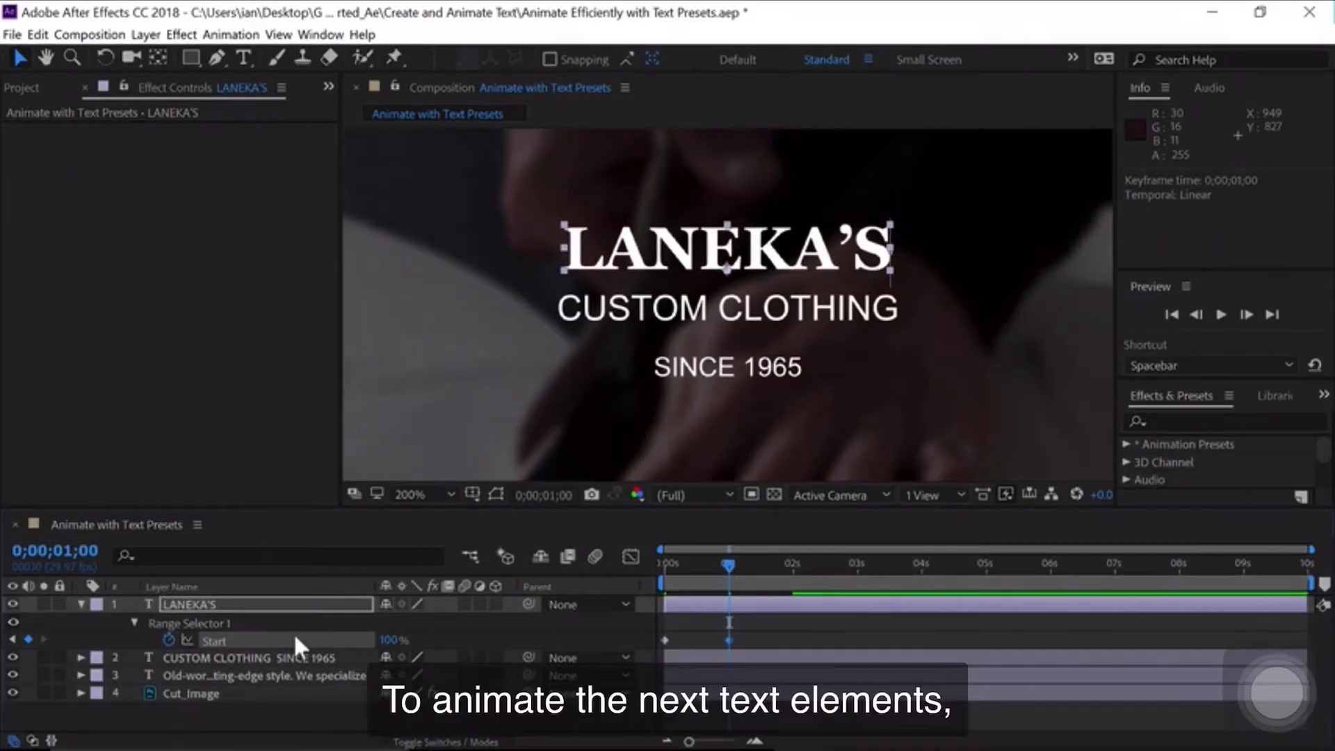
Apply the Fade Up Words preset from the Animate In text presets to the CUSTOM CLOTHING SINCE 1965 layer.
{"action": "left_click", "coordinate": [241, 659]}
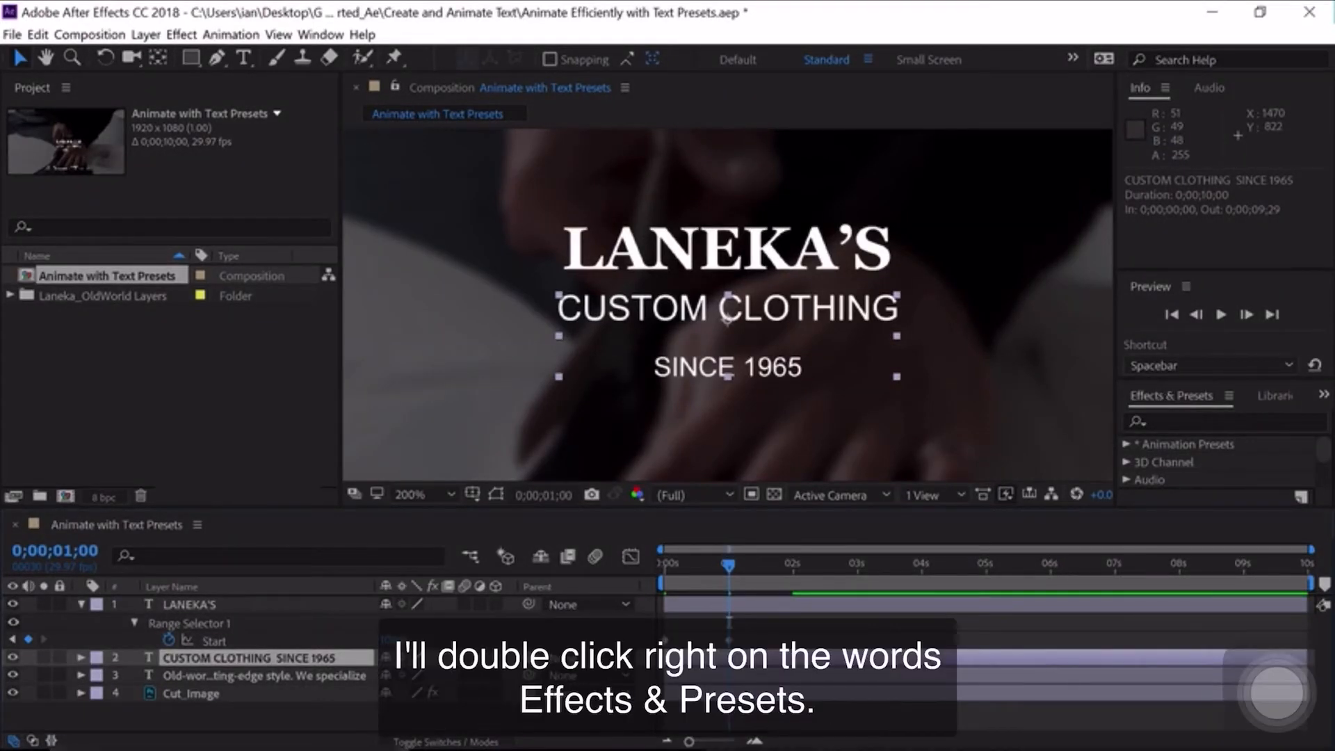
{"action": "double_click", "coordinate": [1150, 393]}
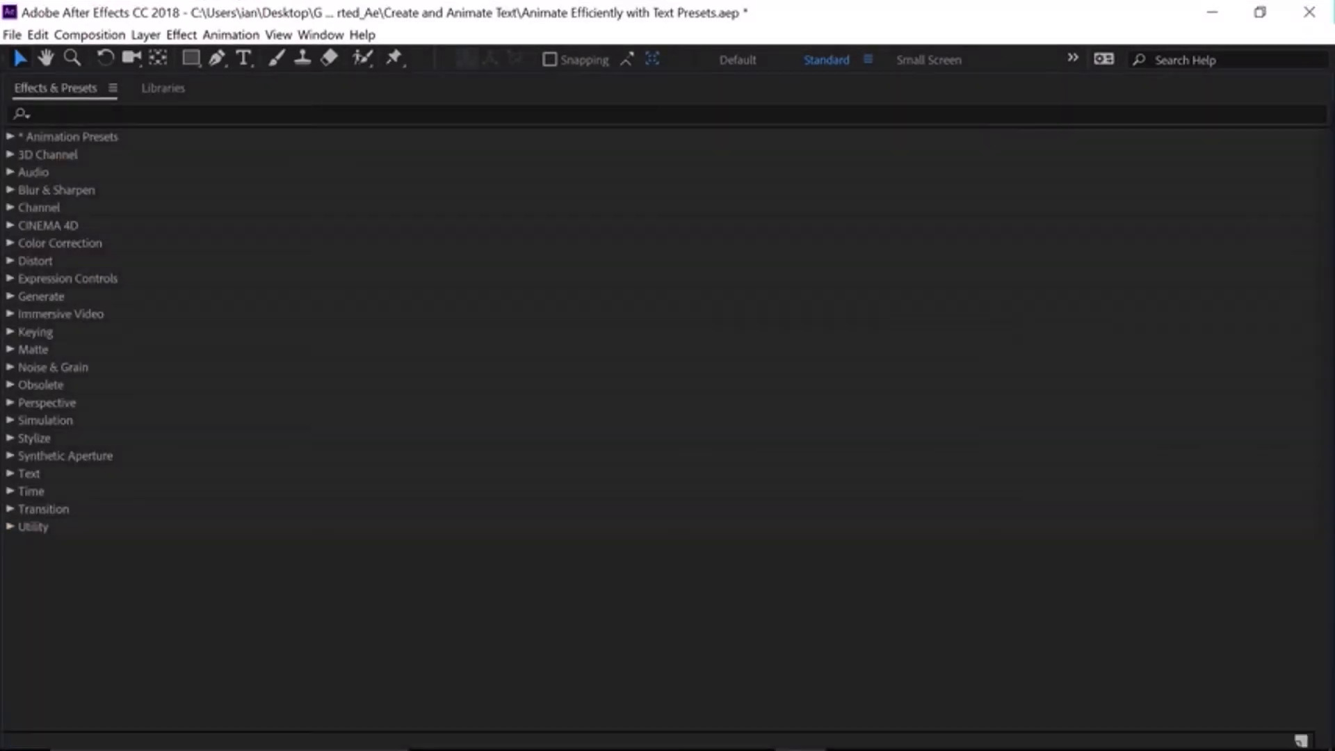
{"action": "left_click", "coordinate": [9, 137]}
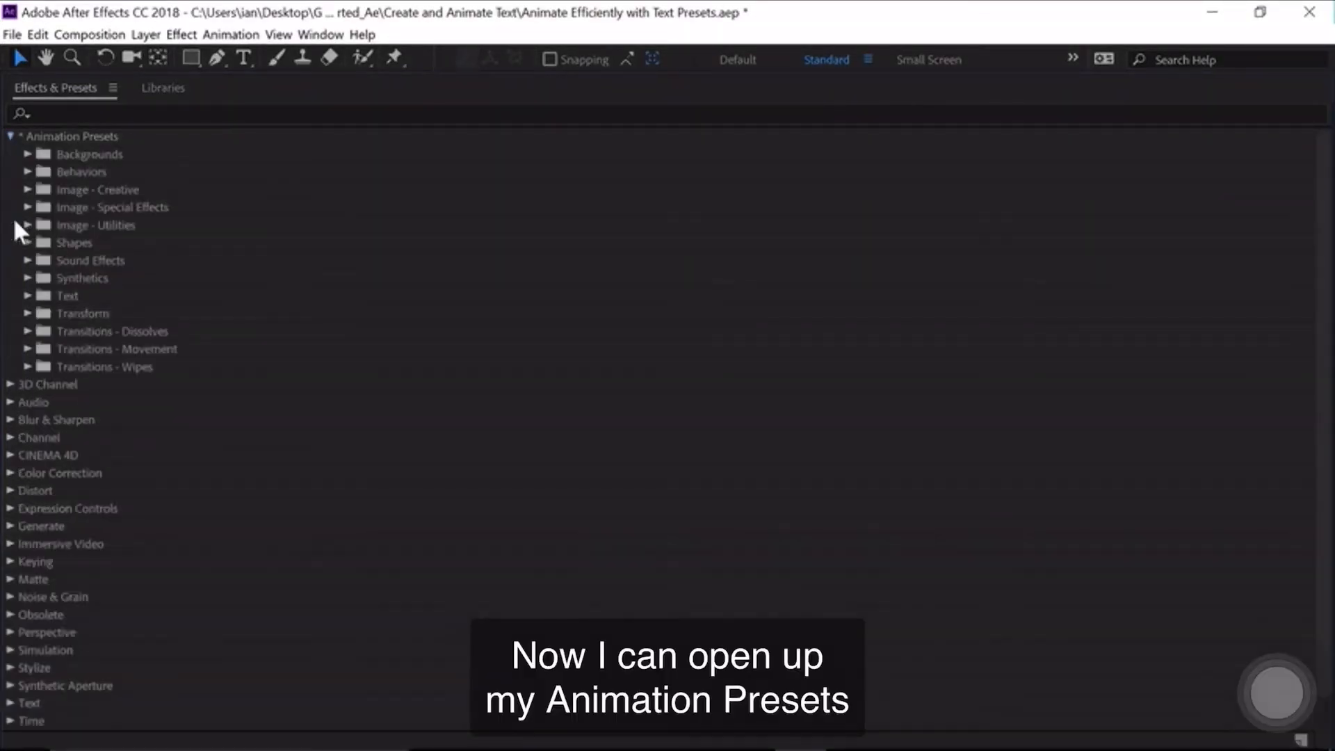
{"action": "left_click", "coordinate": [28, 295]}
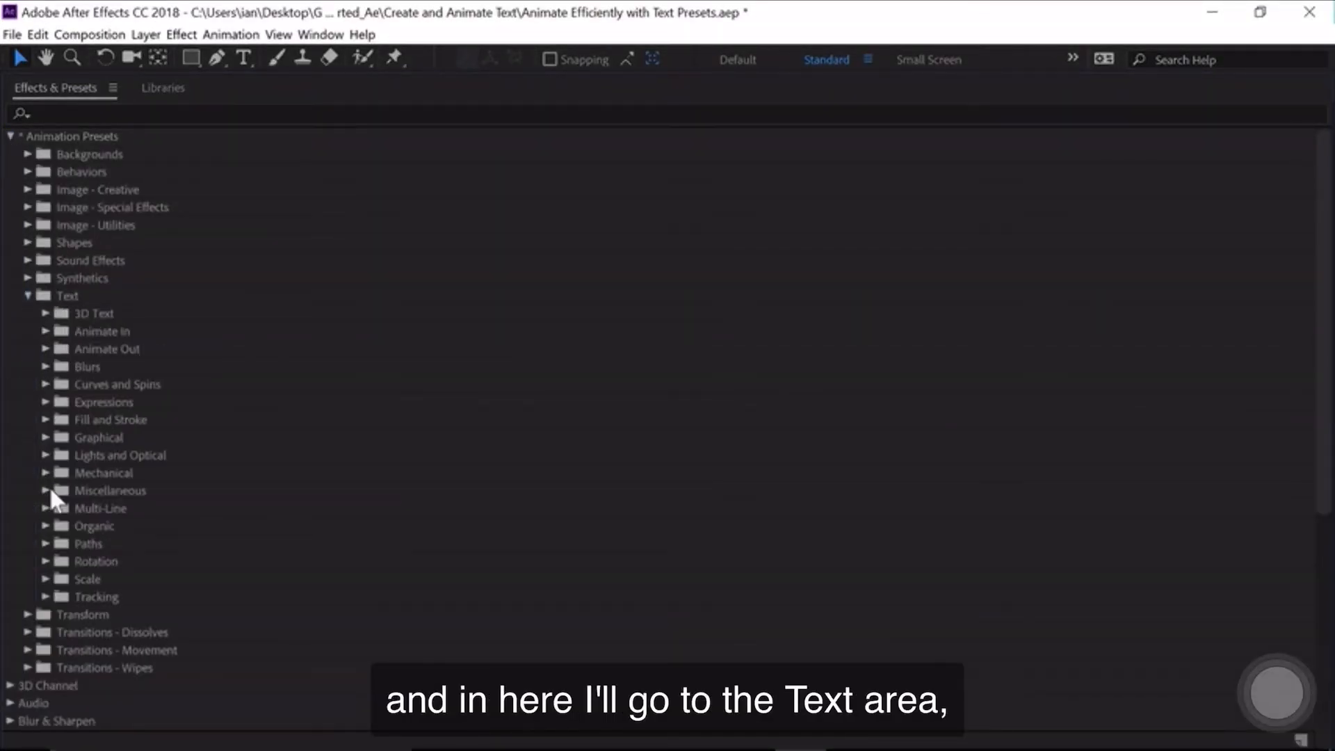
{"action": "left_click", "coordinate": [44, 331]}
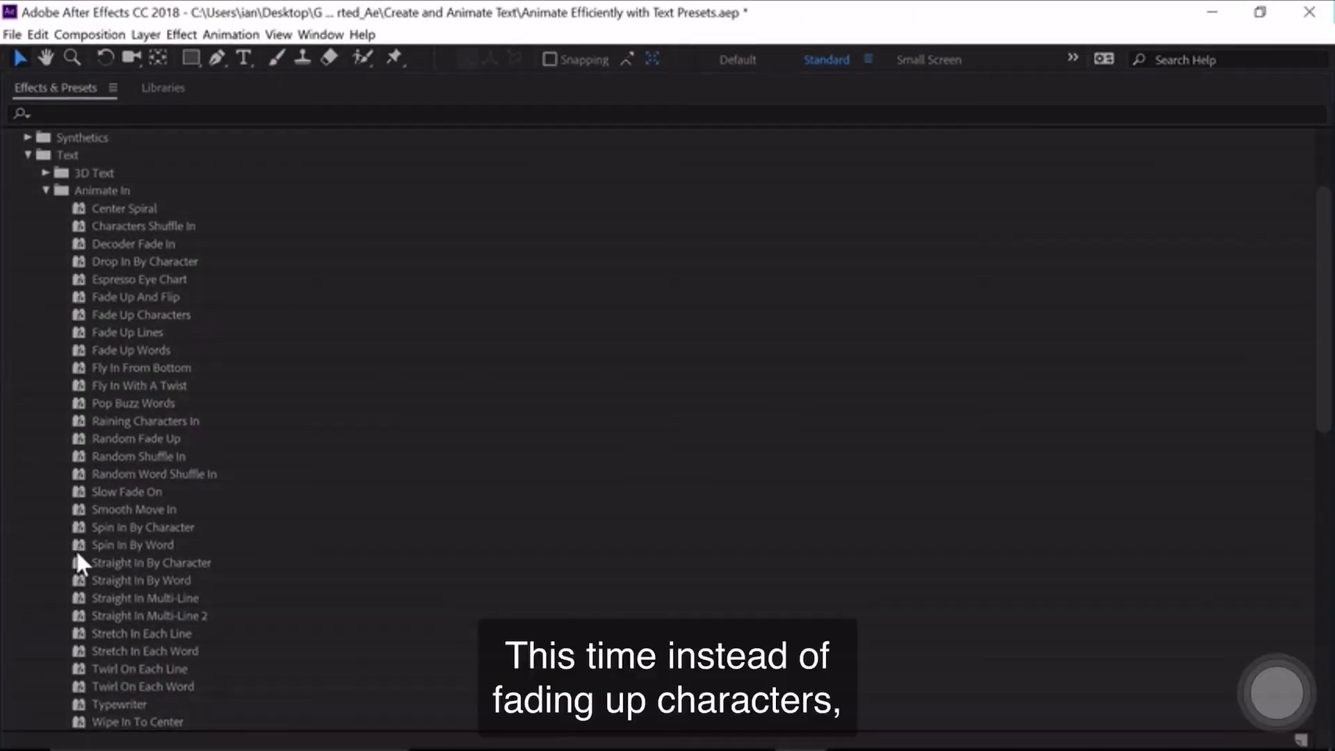
{"action": "double_click", "coordinate": [78, 347]}
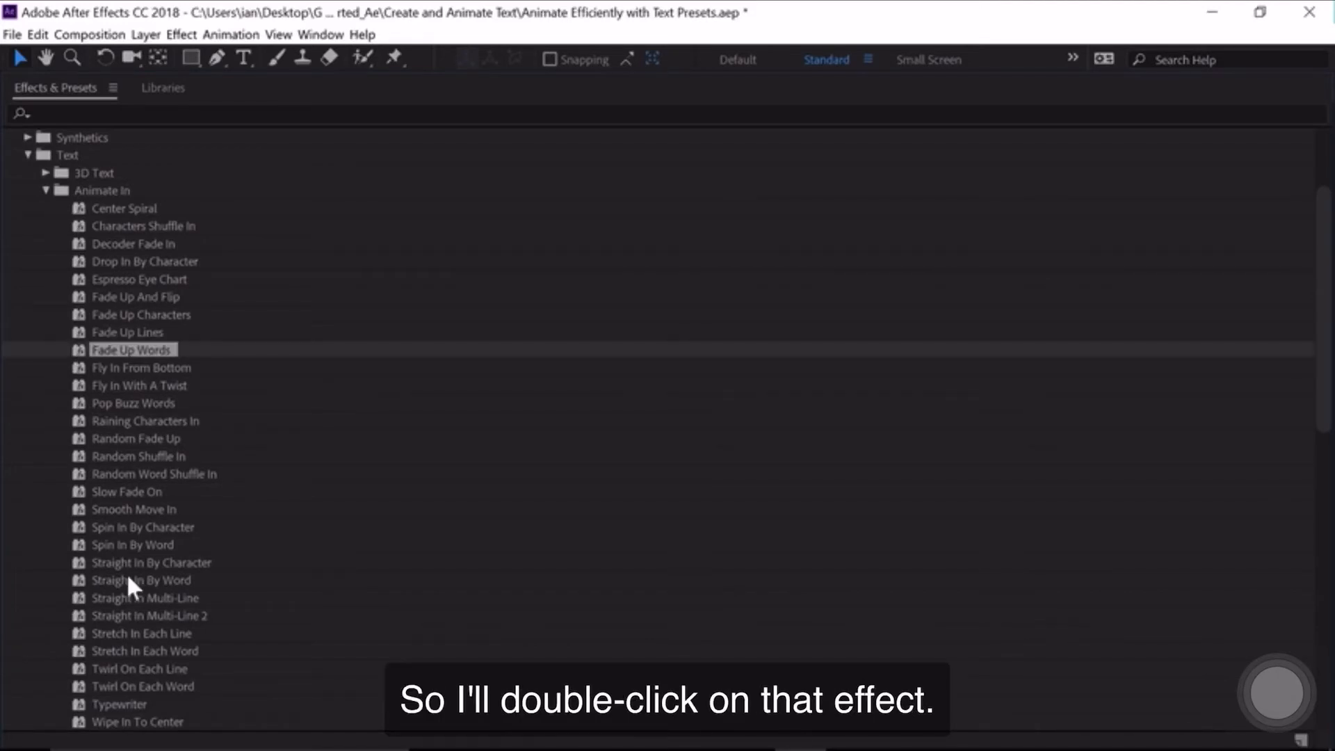
{"action": "double_click", "coordinate": [59, 90]}
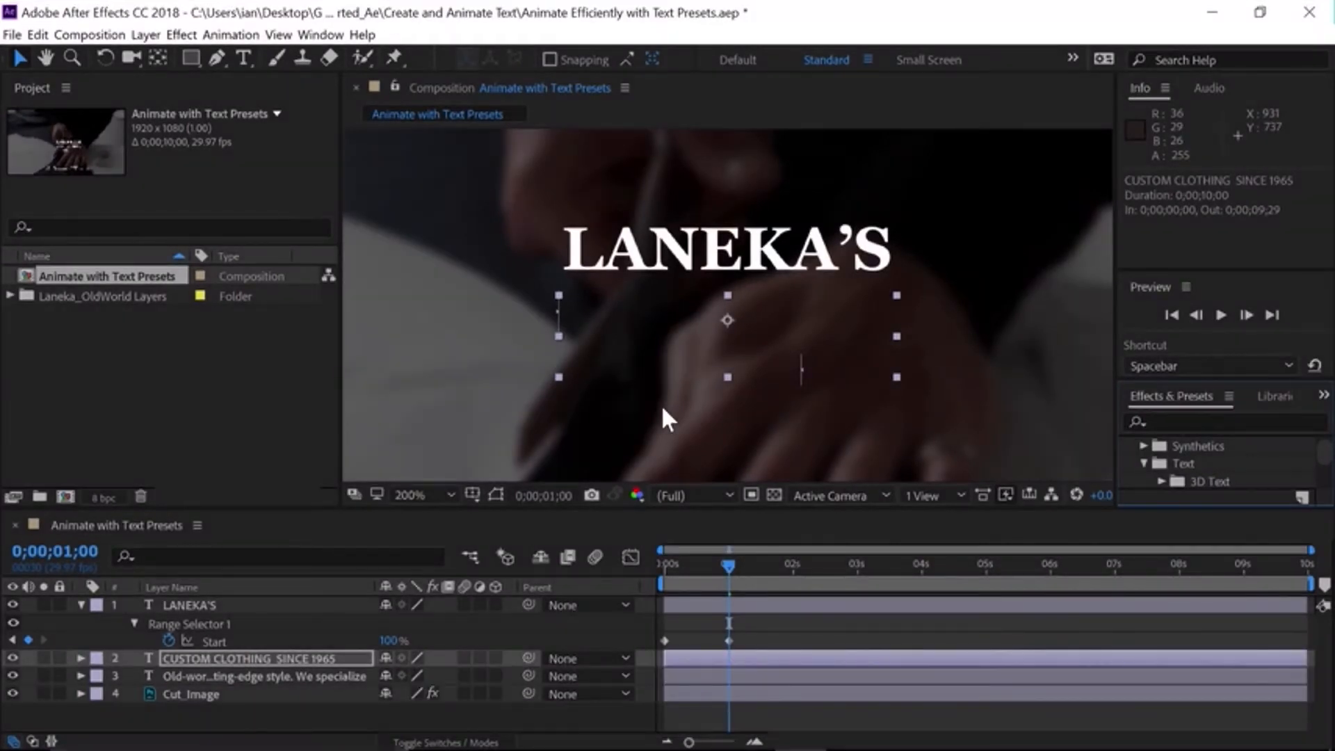
Reveal the CUSTOM CLOTHING SINCE 1965 layer's keyframes and play the composition from the beginning.
{"action": "left_click", "coordinate": [325, 657]}
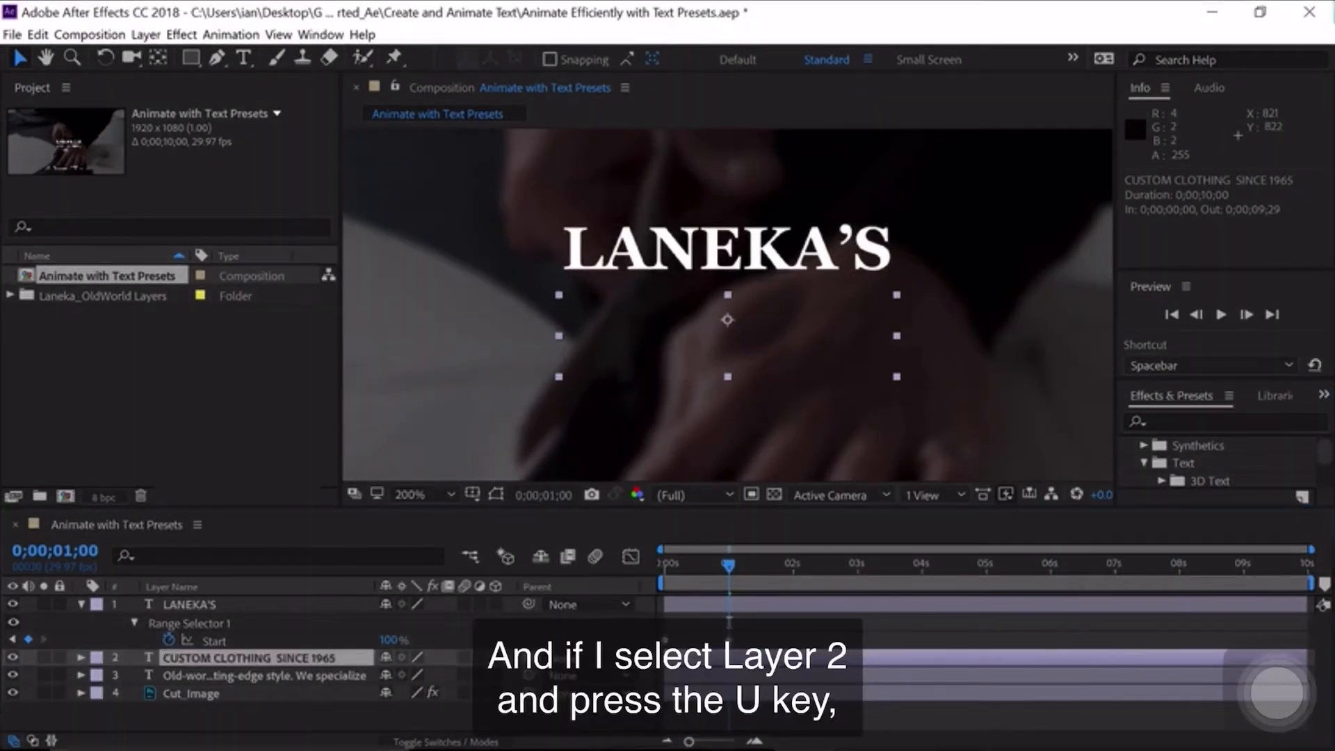
{"action": "key", "text": "u"}
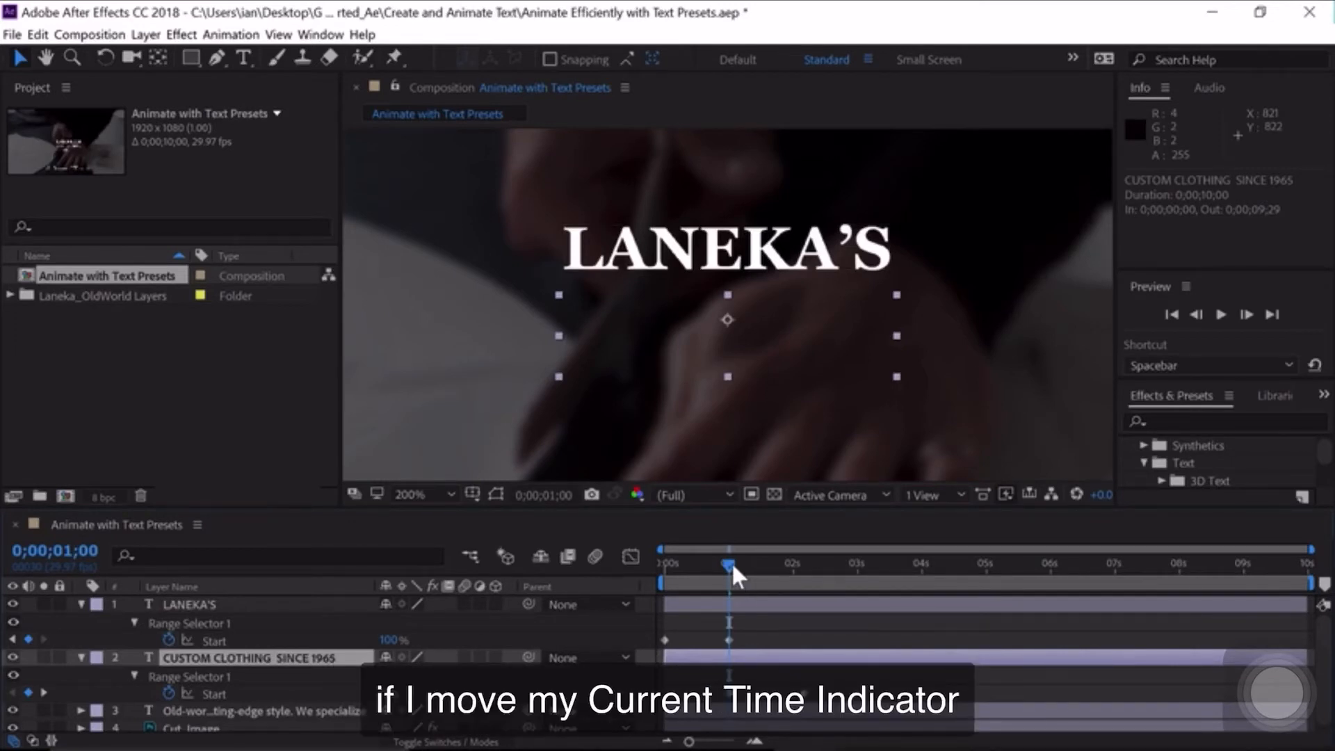
{"action": "left_click_drag", "start_coordinate": [733, 575], "coordinate": [311, 590]}
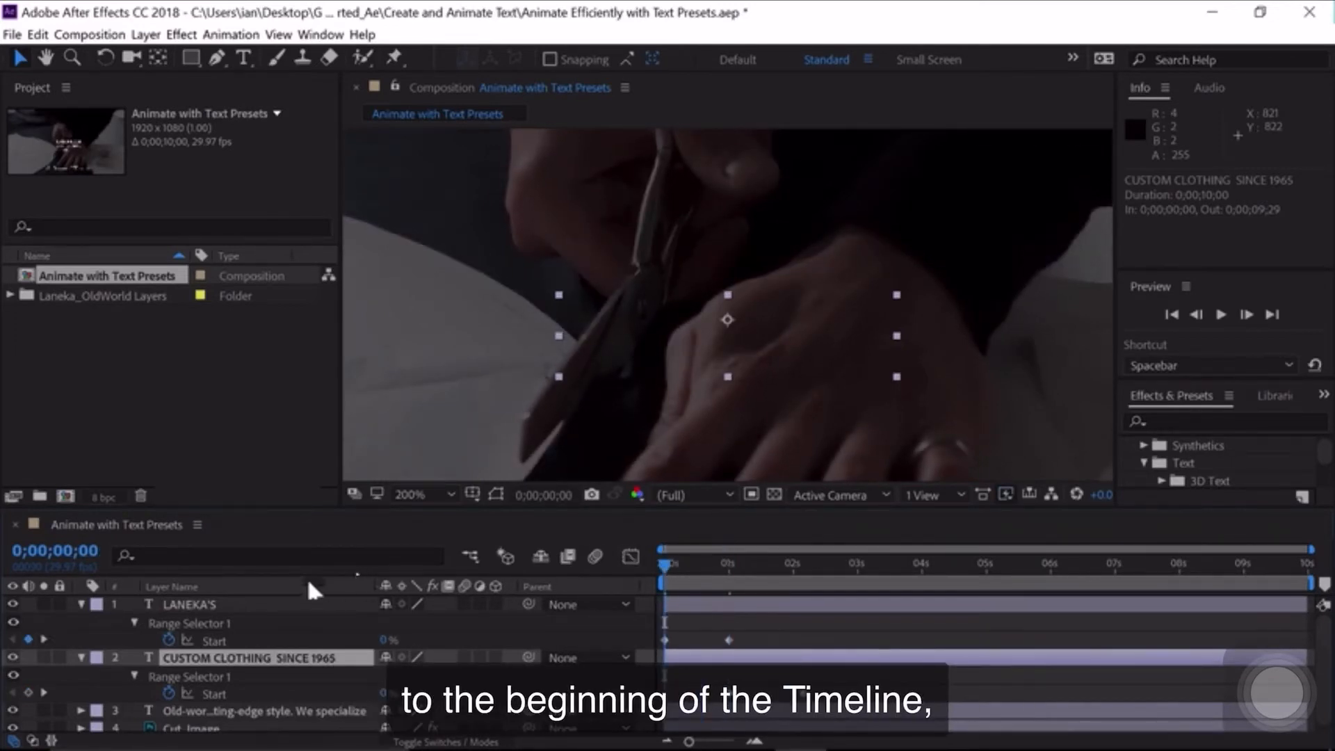
{"action": "key", "text": "space"}
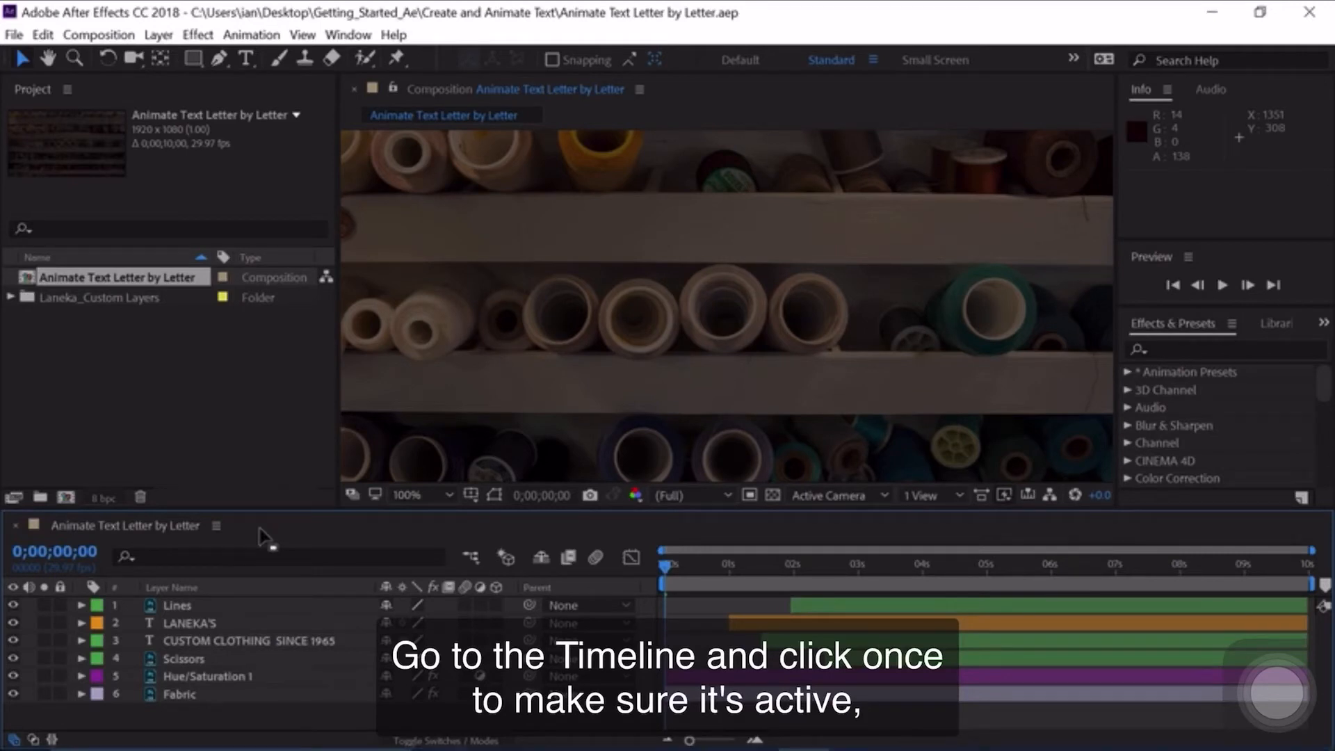
Preview the Animate Text Letter by Letter composition and stop playback.
{"action": "key", "text": "space"}
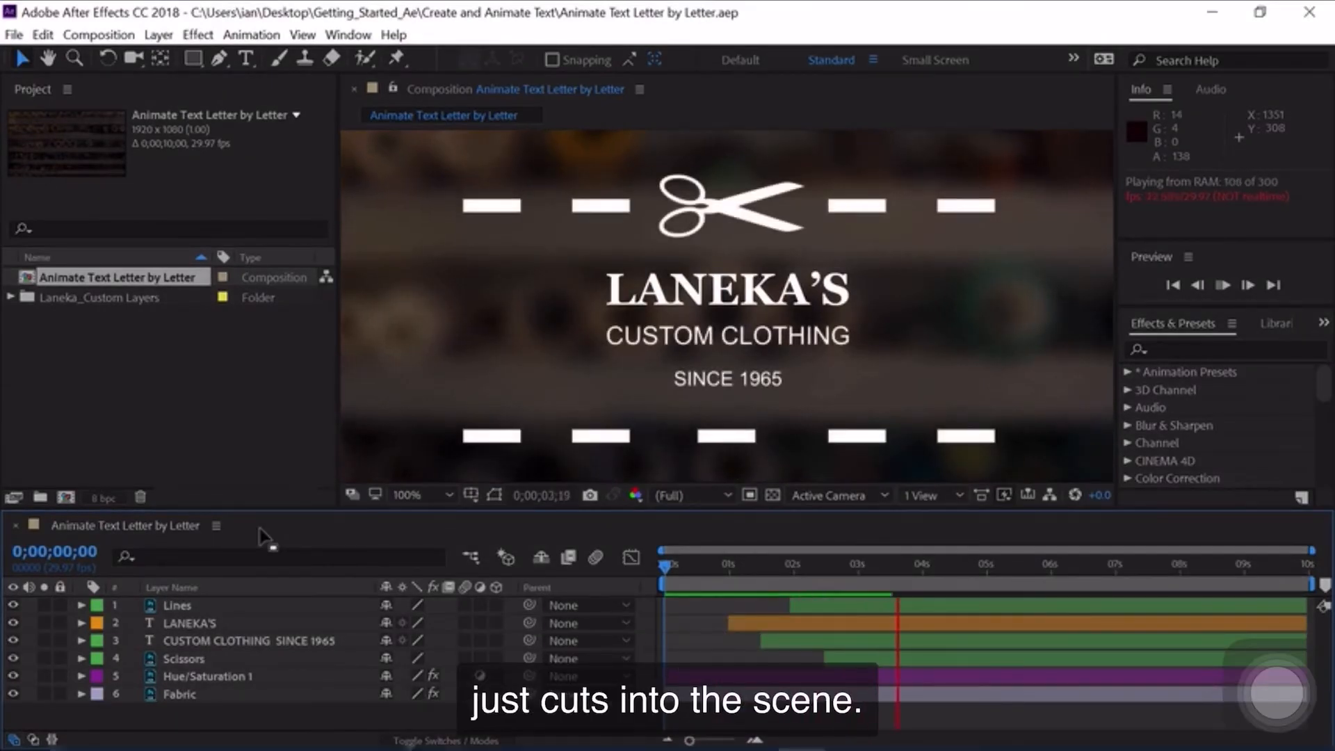
{"action": "key", "text": "space"}
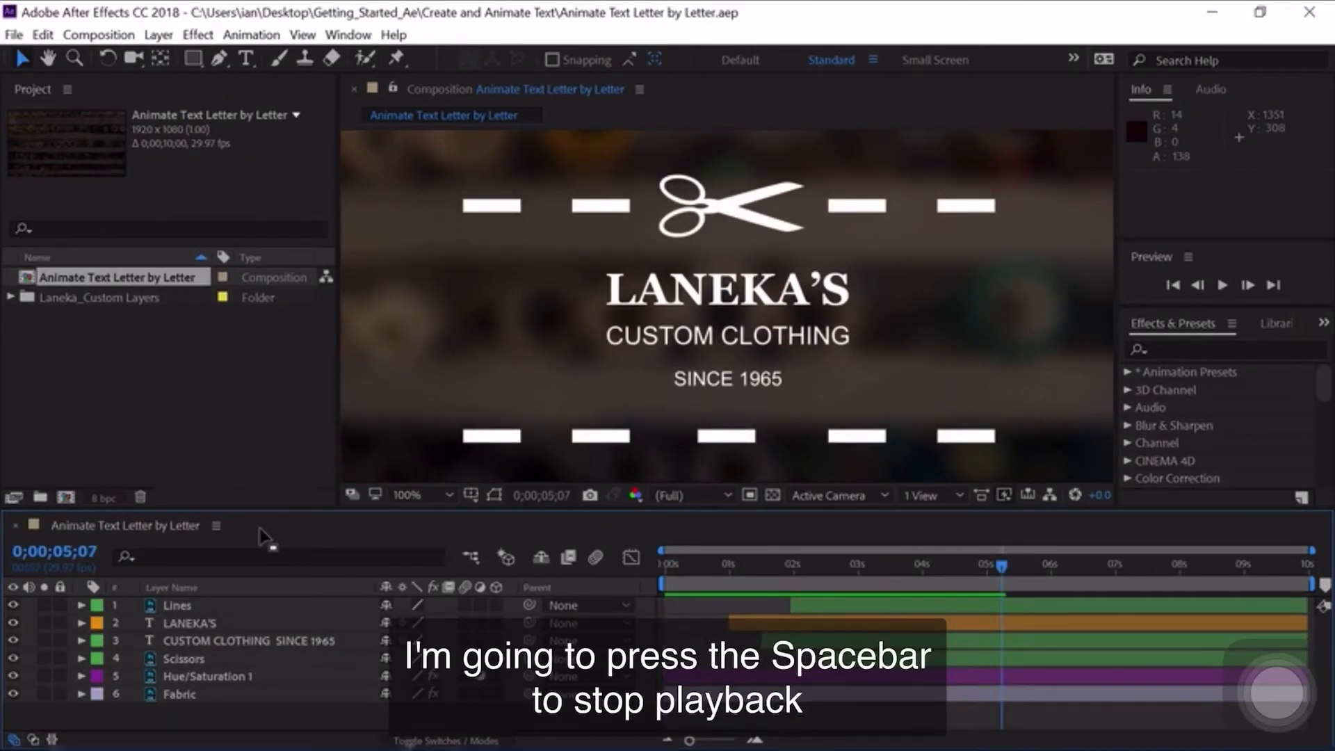
At the LANEKA'S layer's In point, add an Opacity text animator to the layer and set the animator's Opacity to 0%.
{"action": "left_click", "coordinate": [189, 620]}
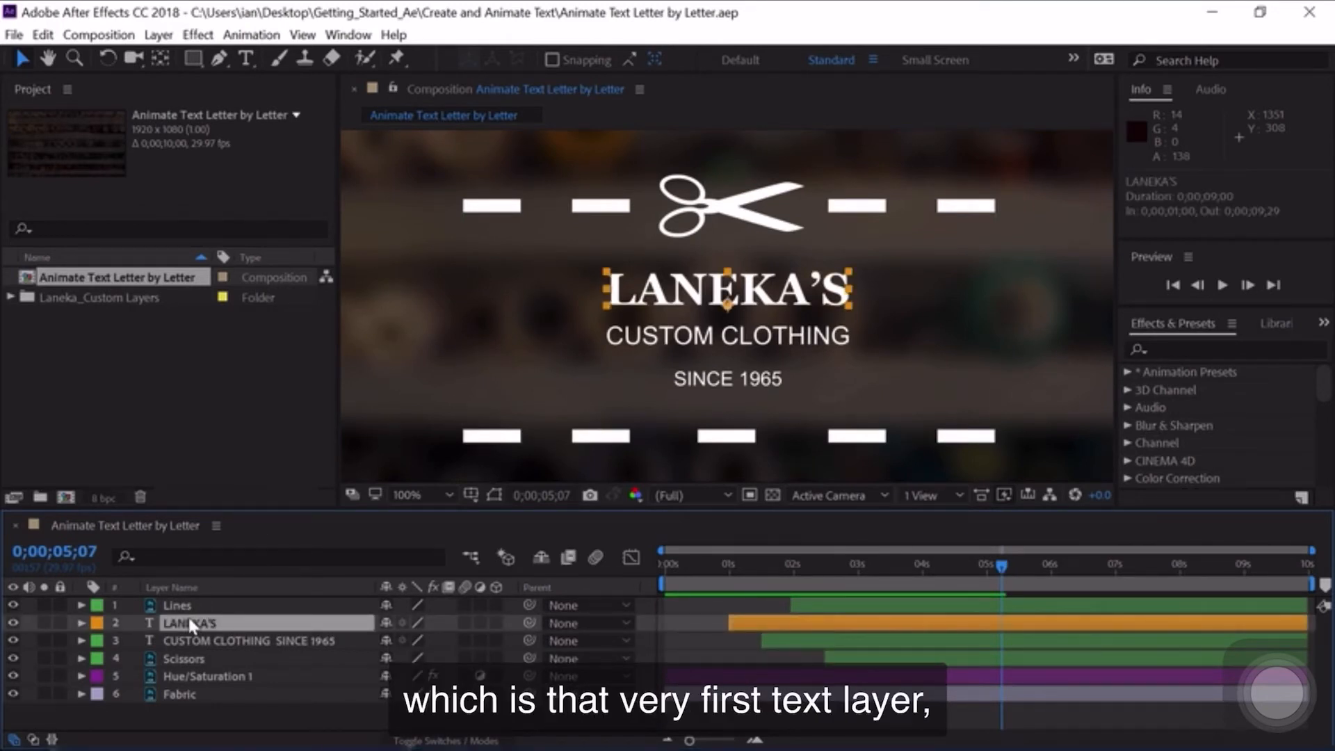
{"action": "key", "text": "i"}
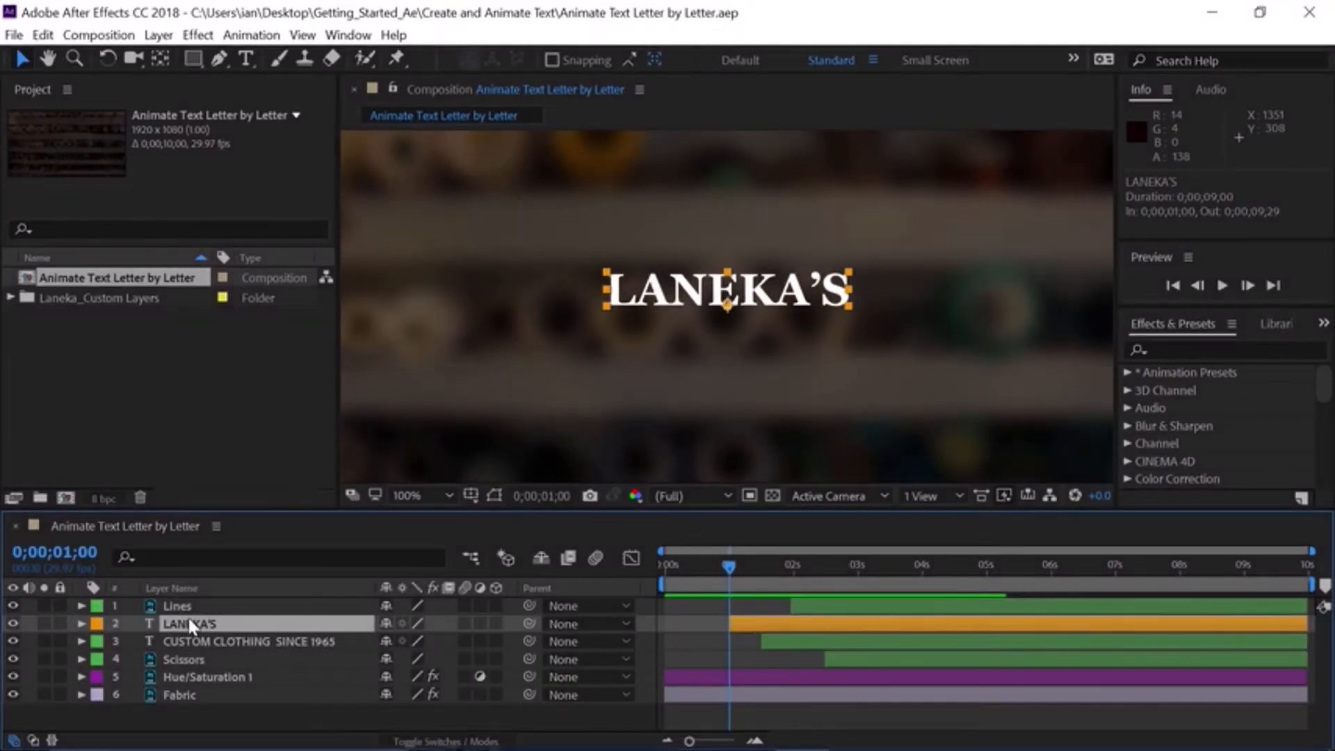
{"action": "left_click", "coordinate": [82, 620]}
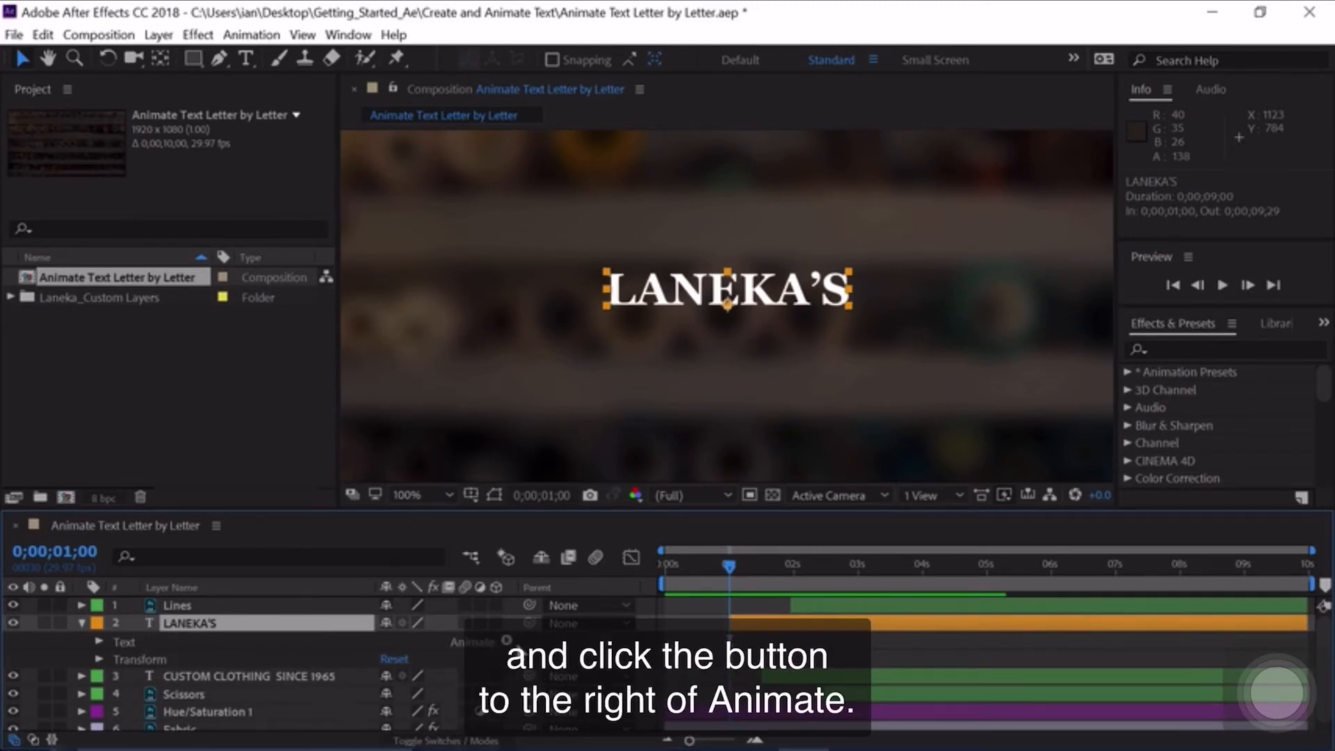
{"action": "left_click", "coordinate": [507, 641]}
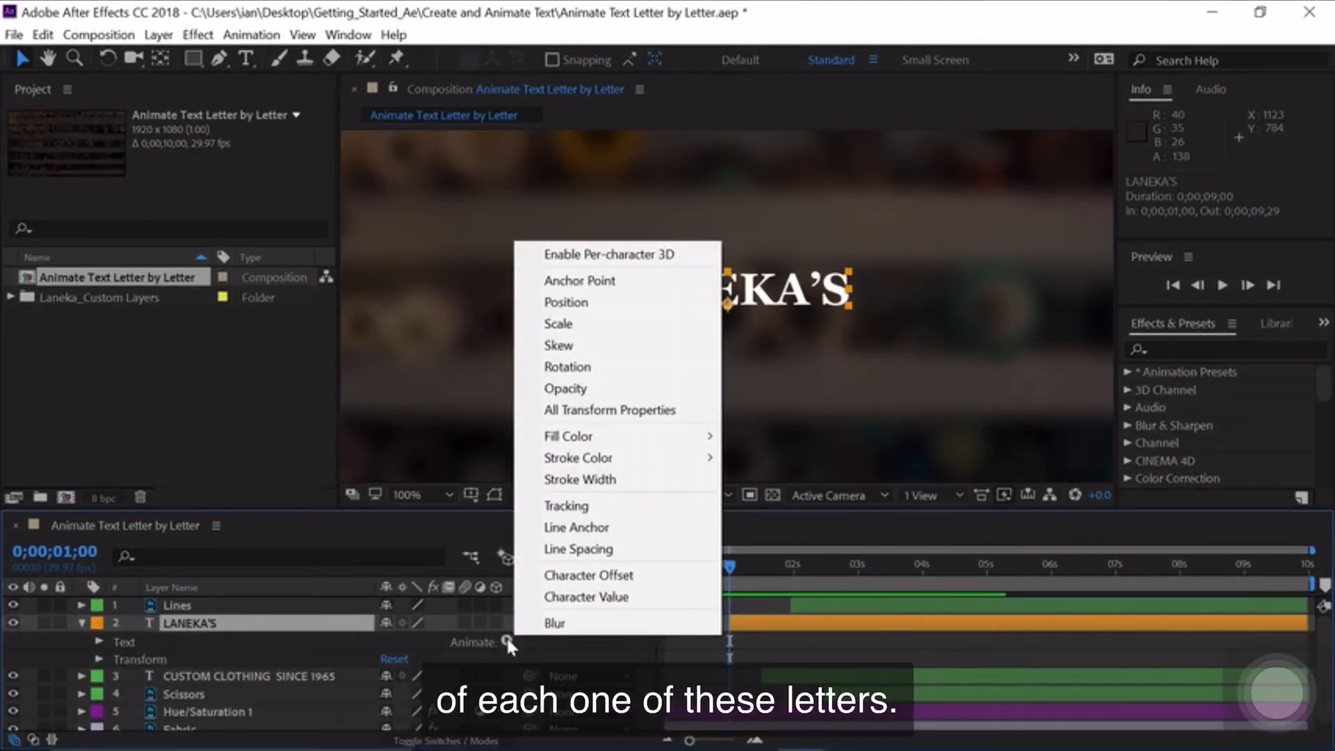
{"action": "left_click", "coordinate": [581, 389]}
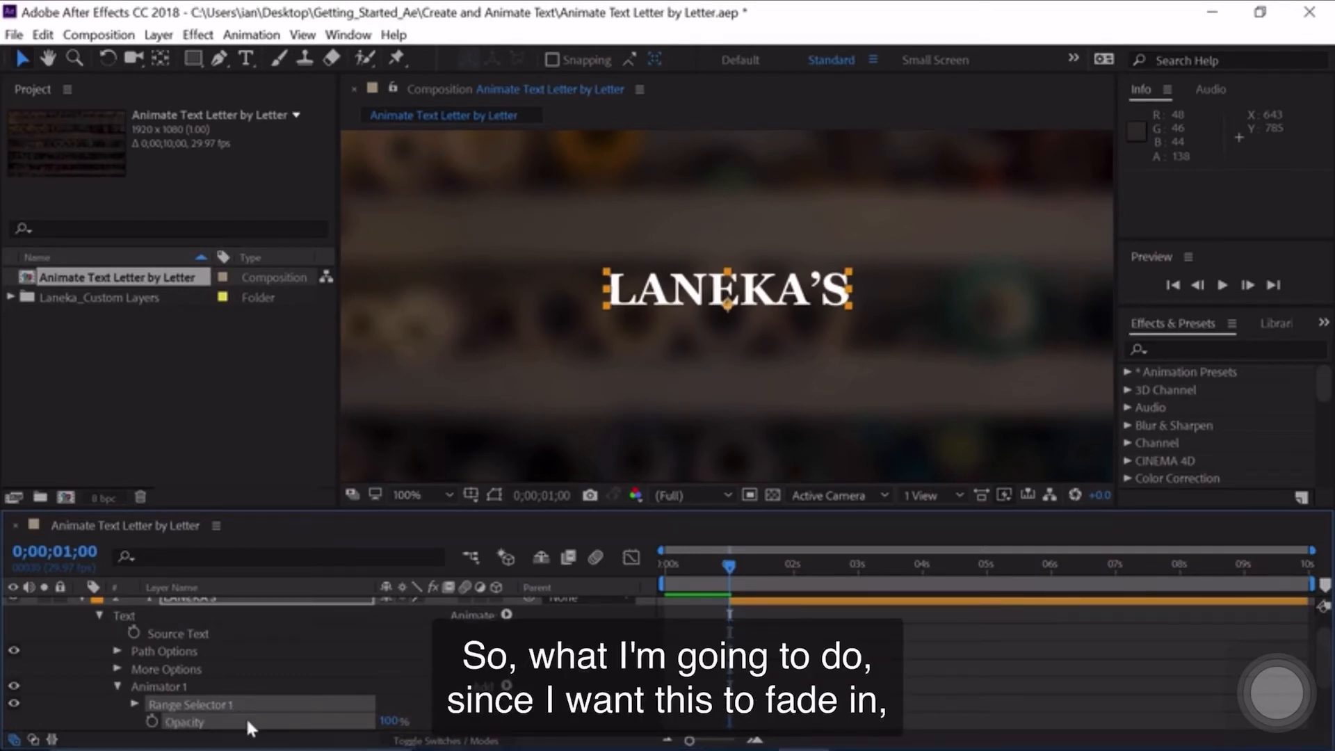
{"action": "type", "text": "0"}
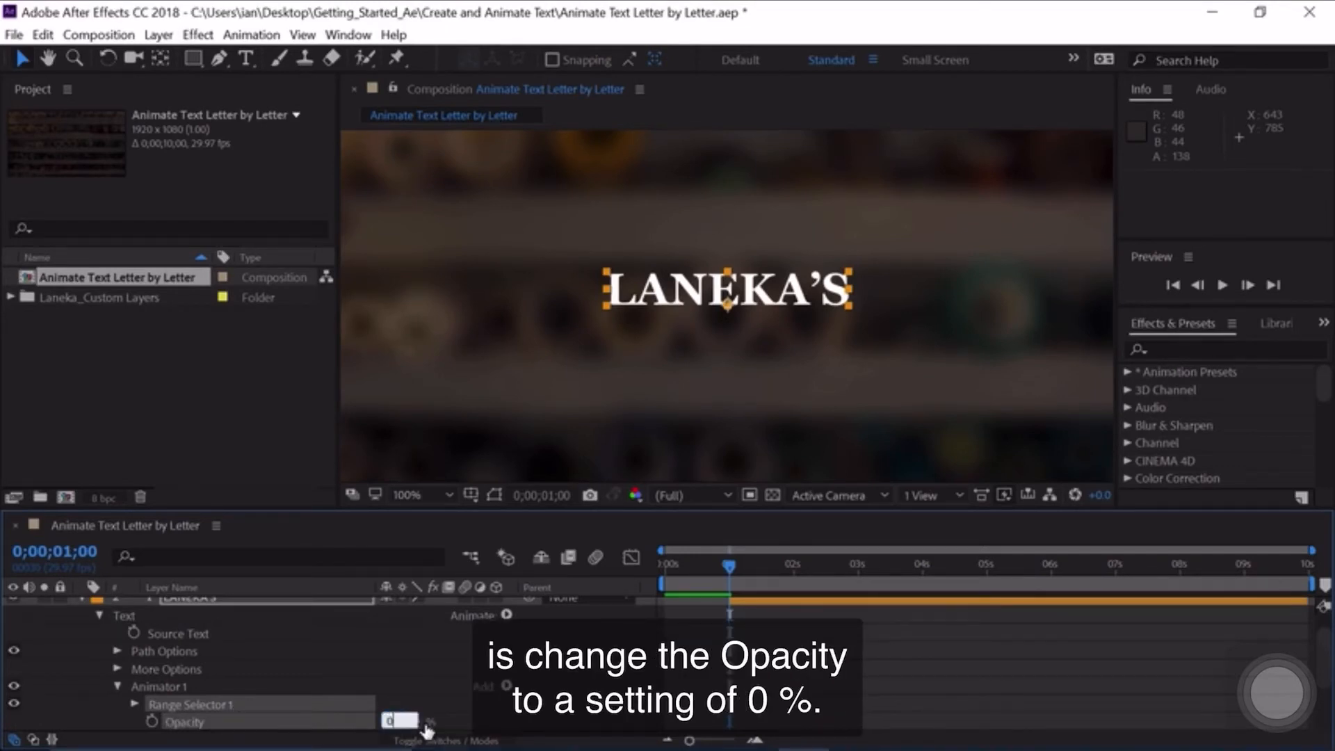
{"action": "key", "text": "Return"}
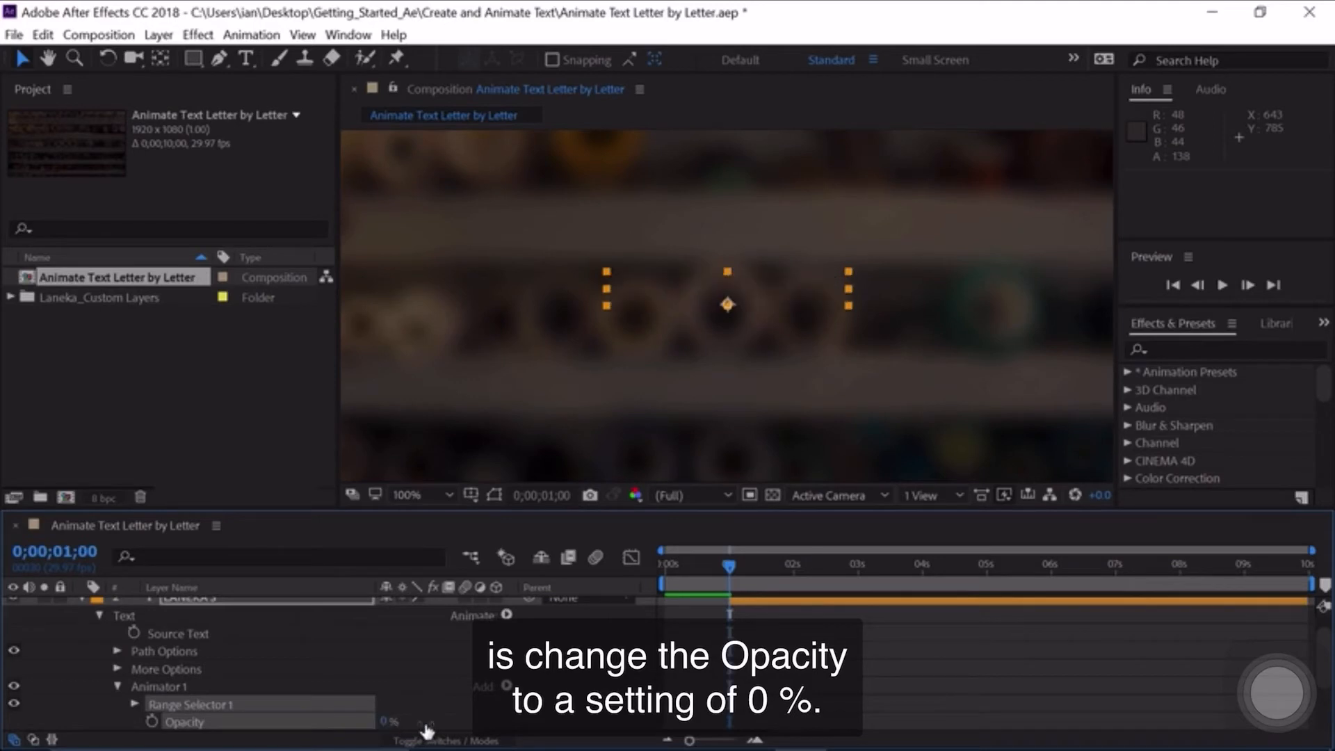
Experiment with Range Selector 1's Start and End values, trying Start at 42%, End at 72% and Start at 13%.
{"action": "left_click", "coordinate": [135, 702]}
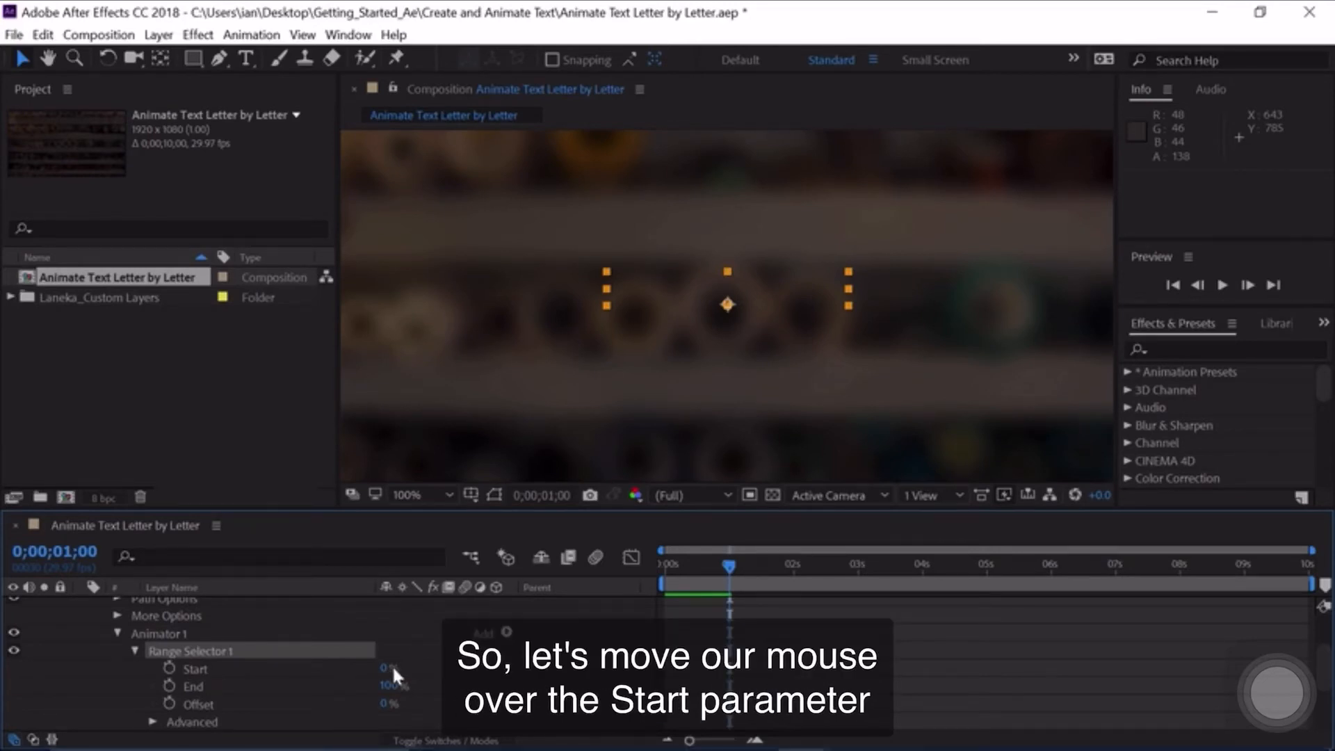
{"action": "left_click_drag", "start_coordinate": [384, 672], "coordinate": [429, 670]}
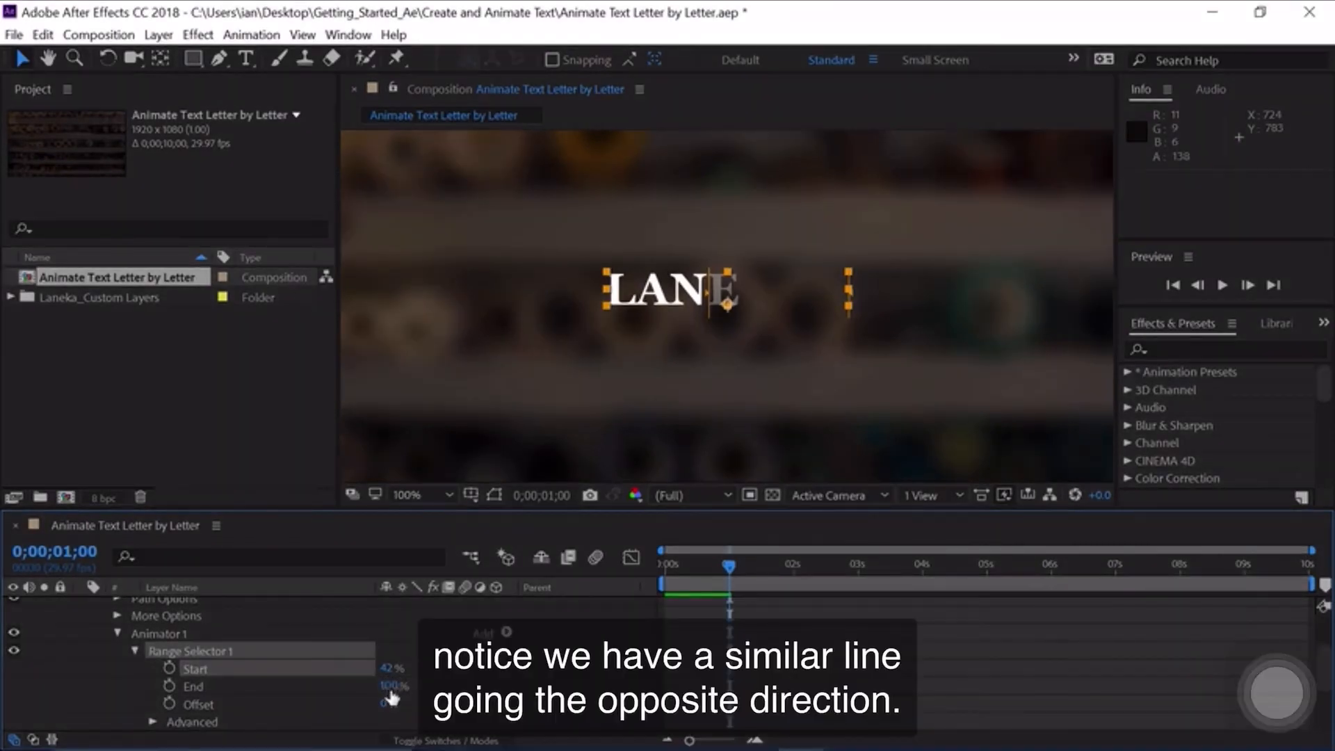
{"action": "left_click_drag", "start_coordinate": [392, 692], "coordinate": [359, 687]}
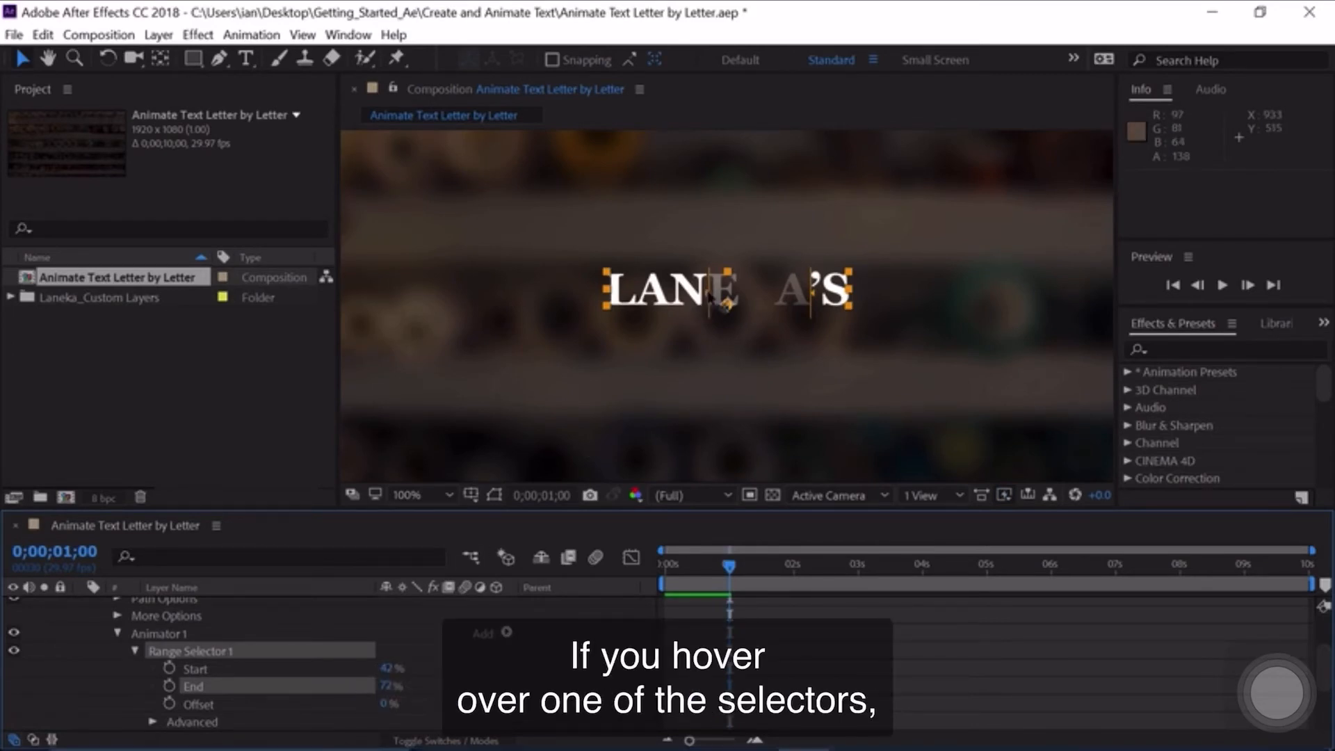
{"action": "left_click_drag", "start_coordinate": [708, 299], "coordinate": [643, 296]}
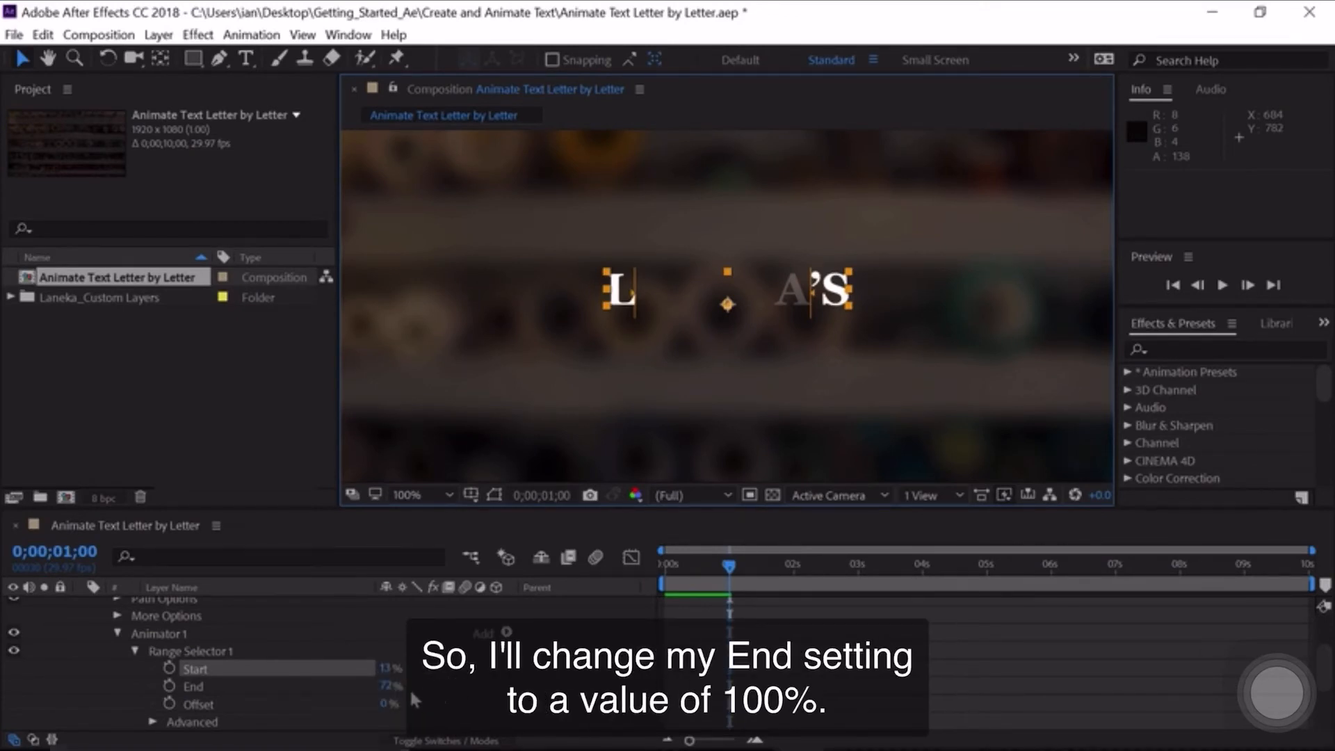
Set Range Selector 1's End to 100% and its Start to 0%.
{"action": "left_click_drag", "start_coordinate": [384, 690], "coordinate": [409, 690]}
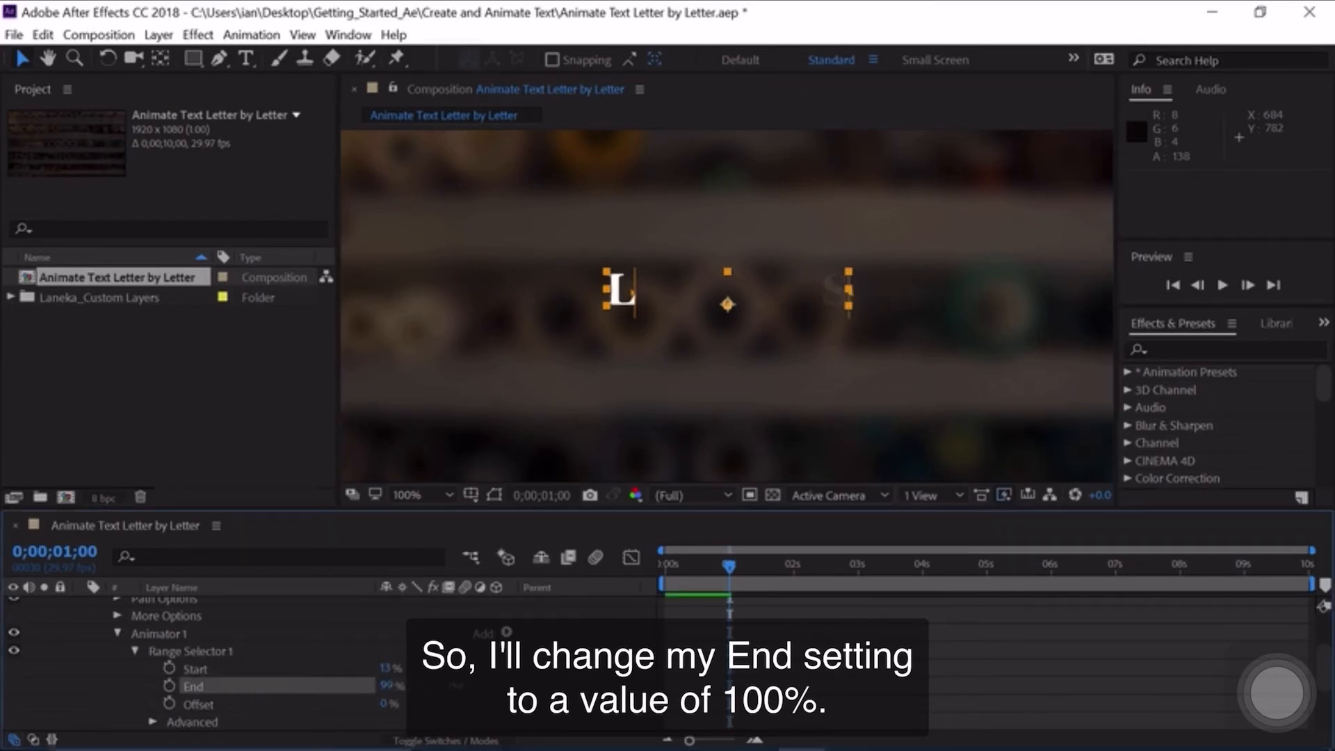
{"action": "left_click", "coordinate": [387, 686]}
{"action": "type", "text": "100"}
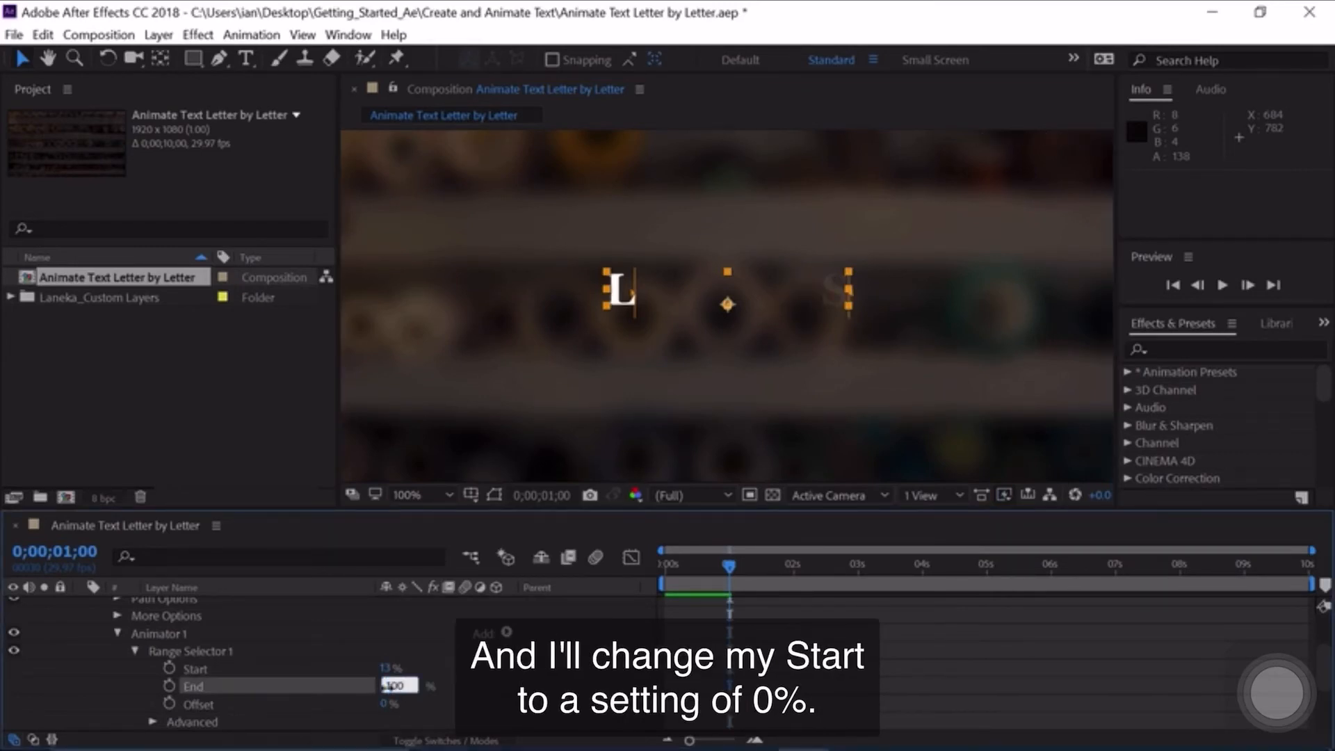
{"action": "key", "text": "Return"}
{"action": "left_click", "coordinate": [387, 668]}
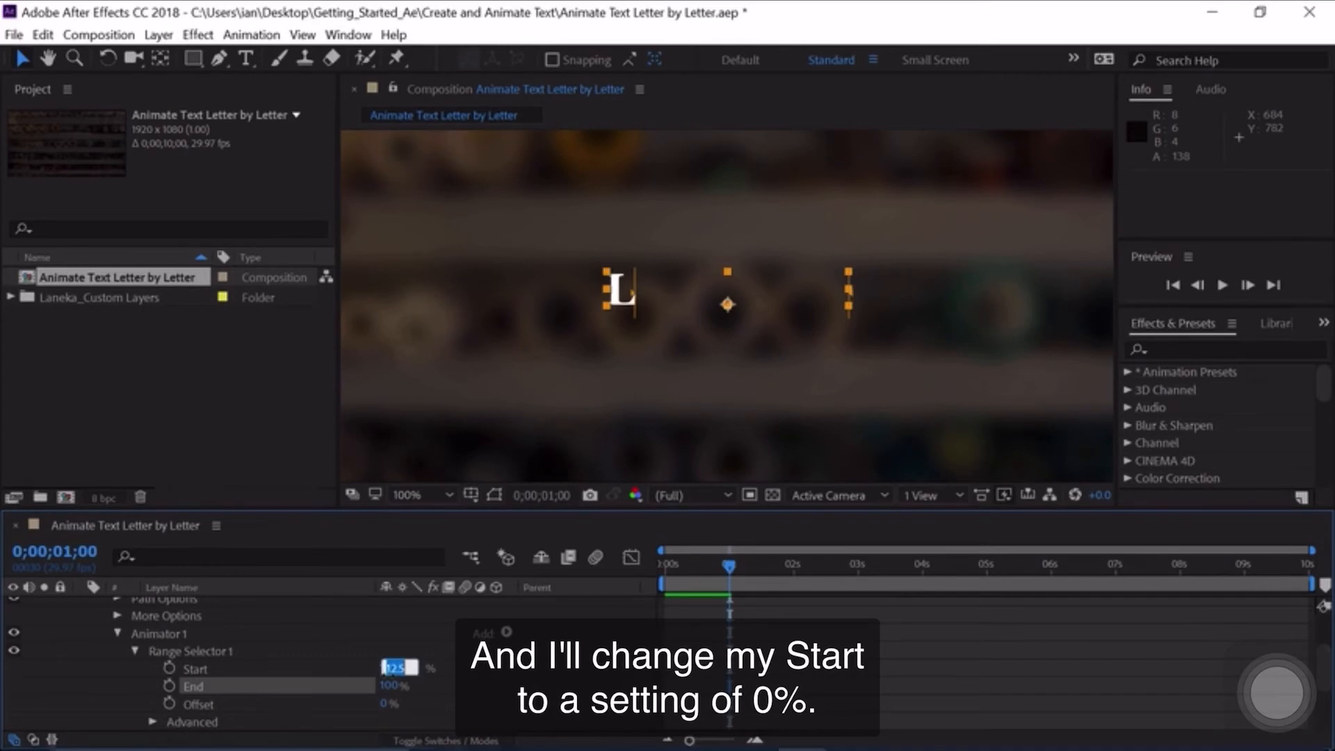
{"action": "type", "text": "0"}
{"action": "key", "text": "Return"}
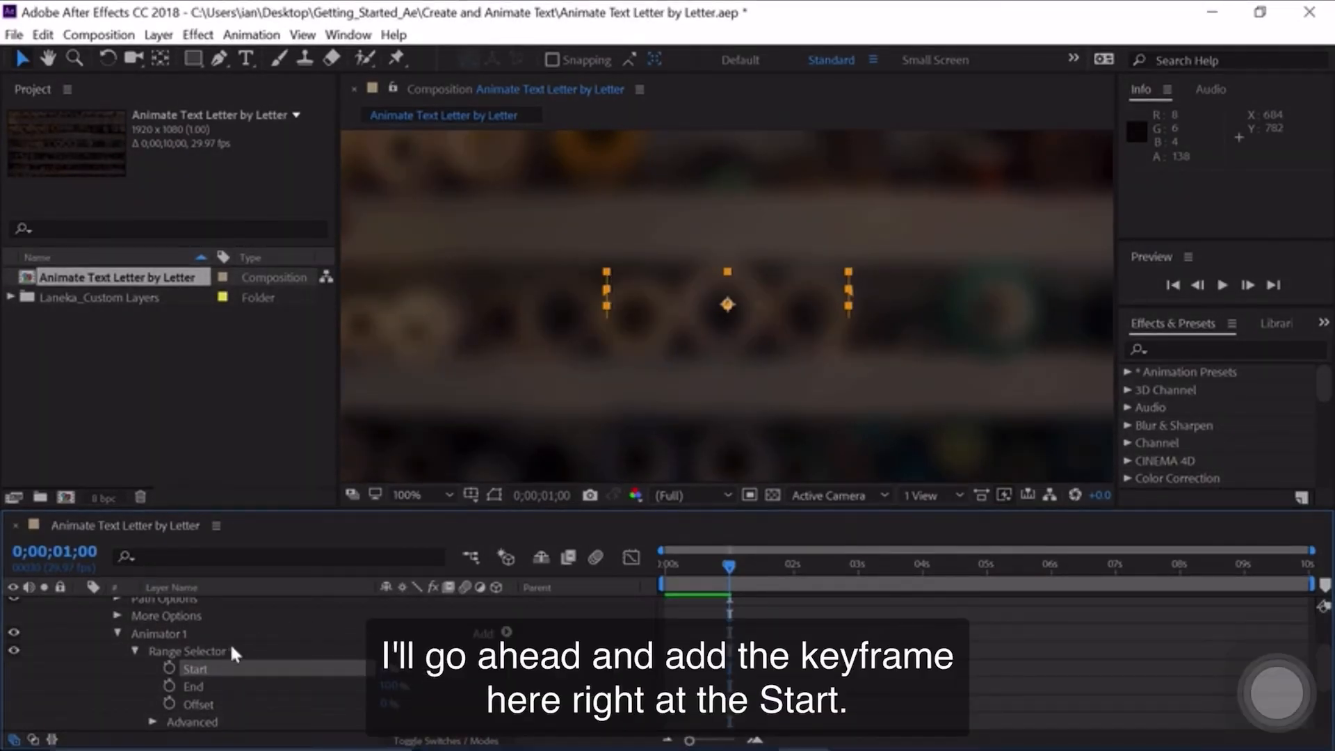
Keyframe Range Selector 1's Start at the current time, and add a second keyframe of 100% at 0;00;02;00.
{"action": "left_click", "coordinate": [168, 667]}
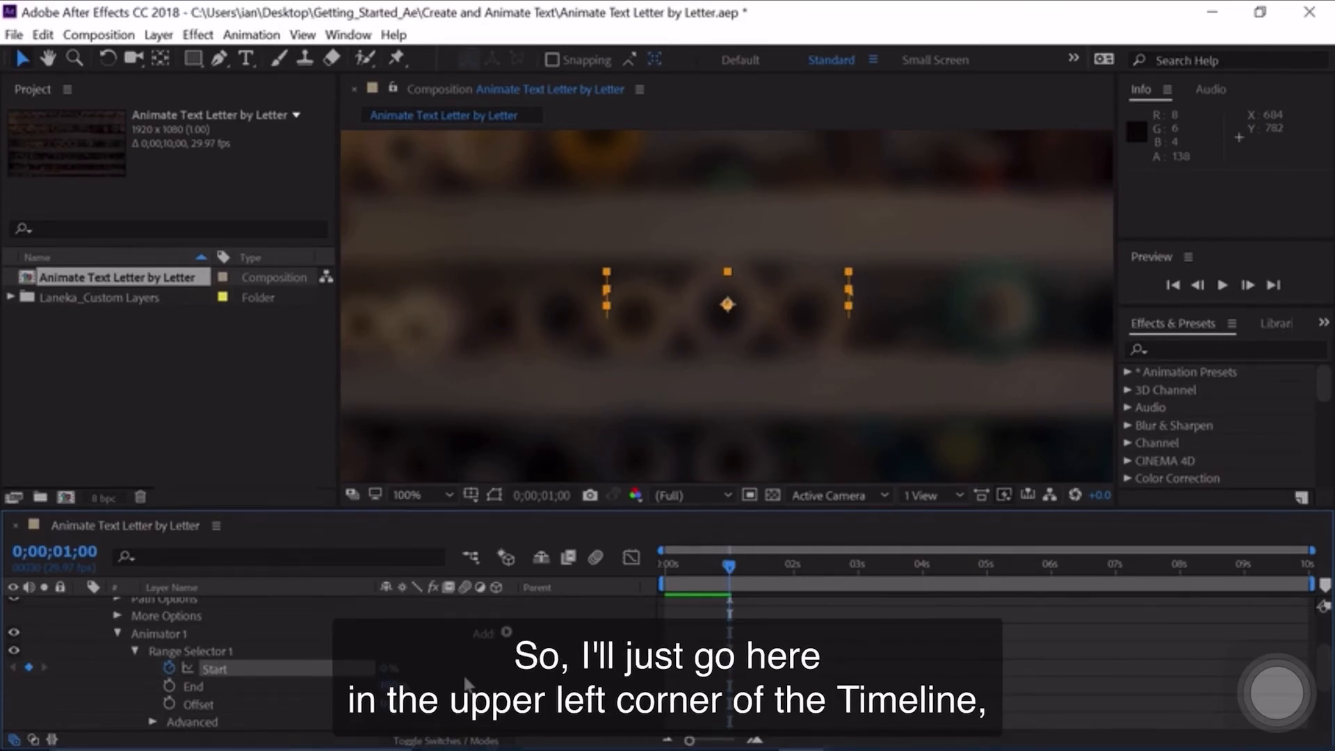
{"action": "left_click", "coordinate": [82, 552]}
{"action": "type", "text": "200"}
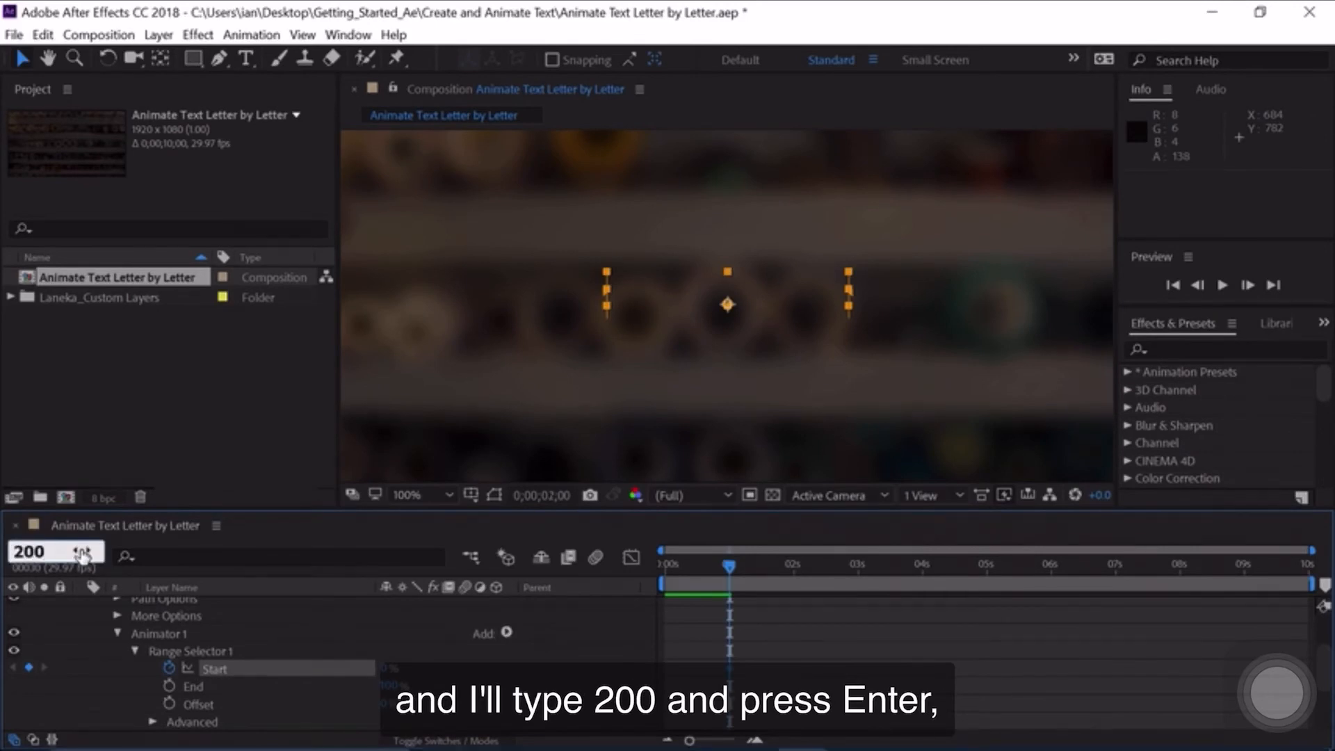
{"action": "key", "text": "Return"}
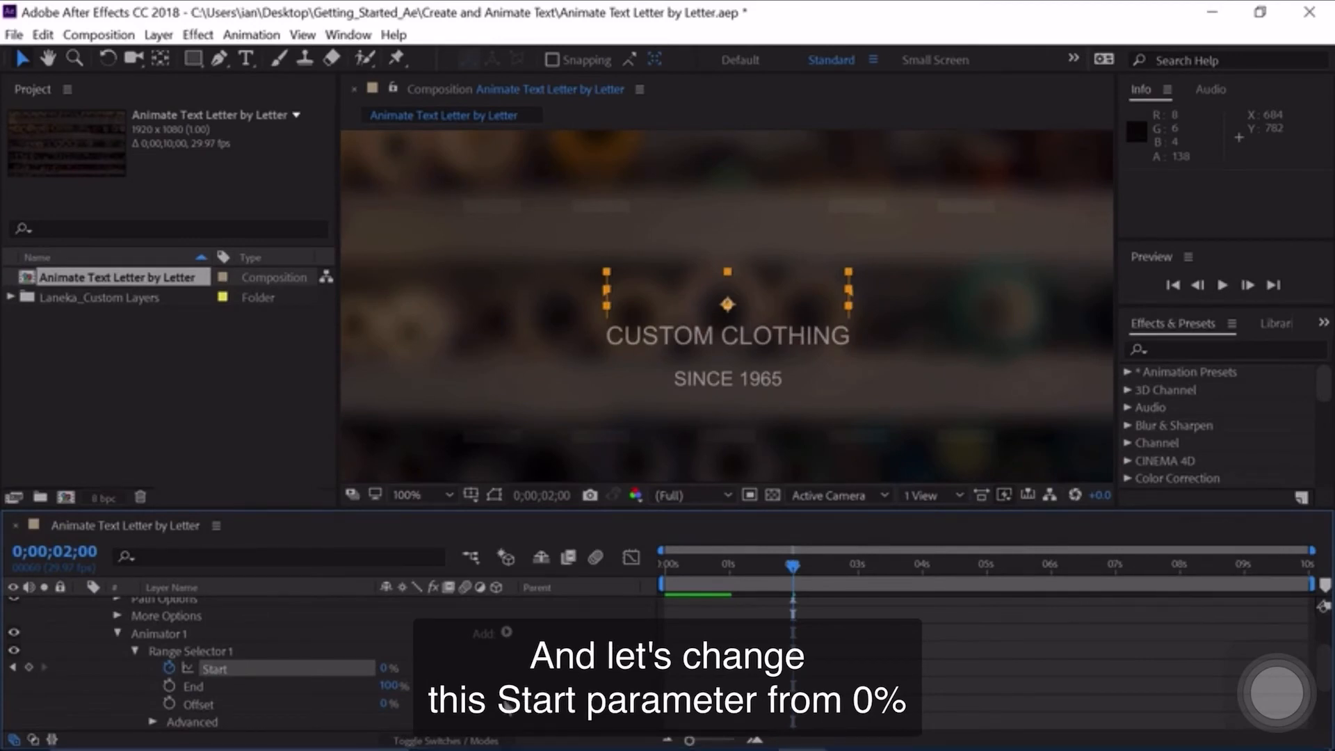
{"action": "left_click", "coordinate": [387, 667]}
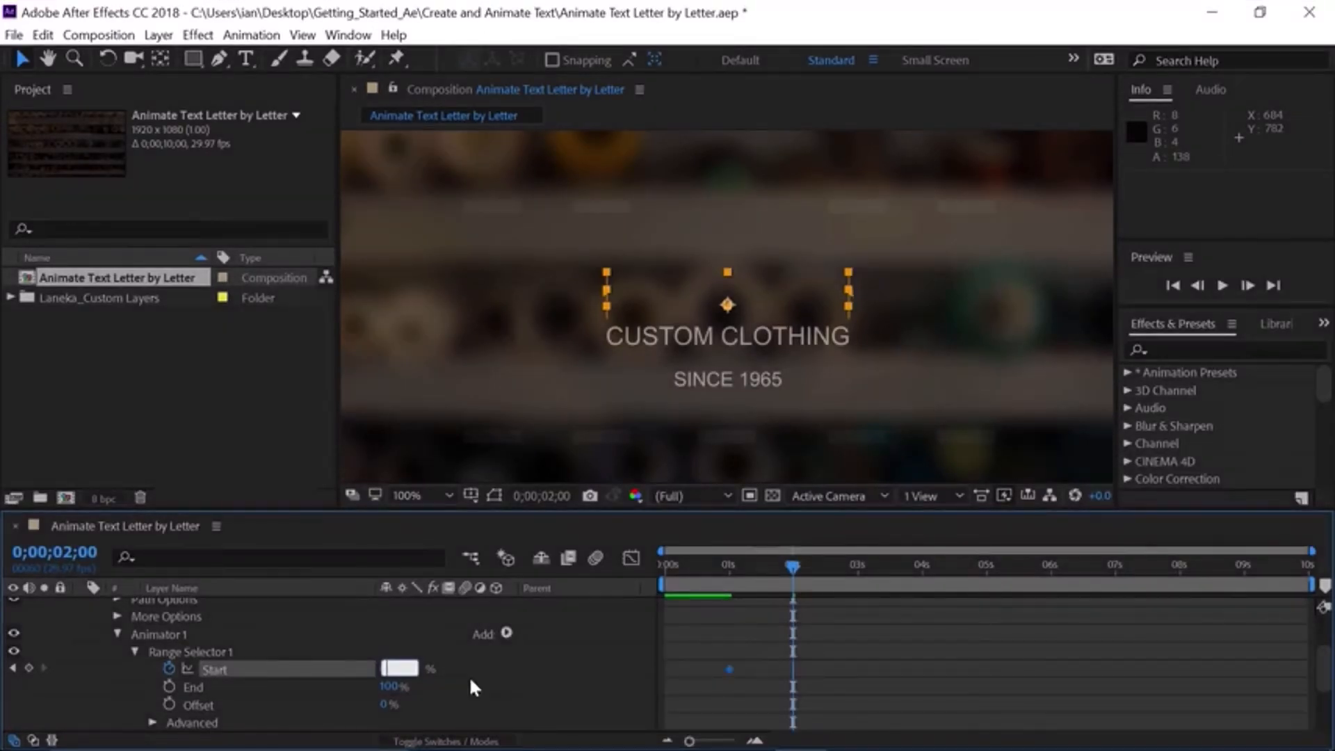
{"action": "type", "text": "100"}
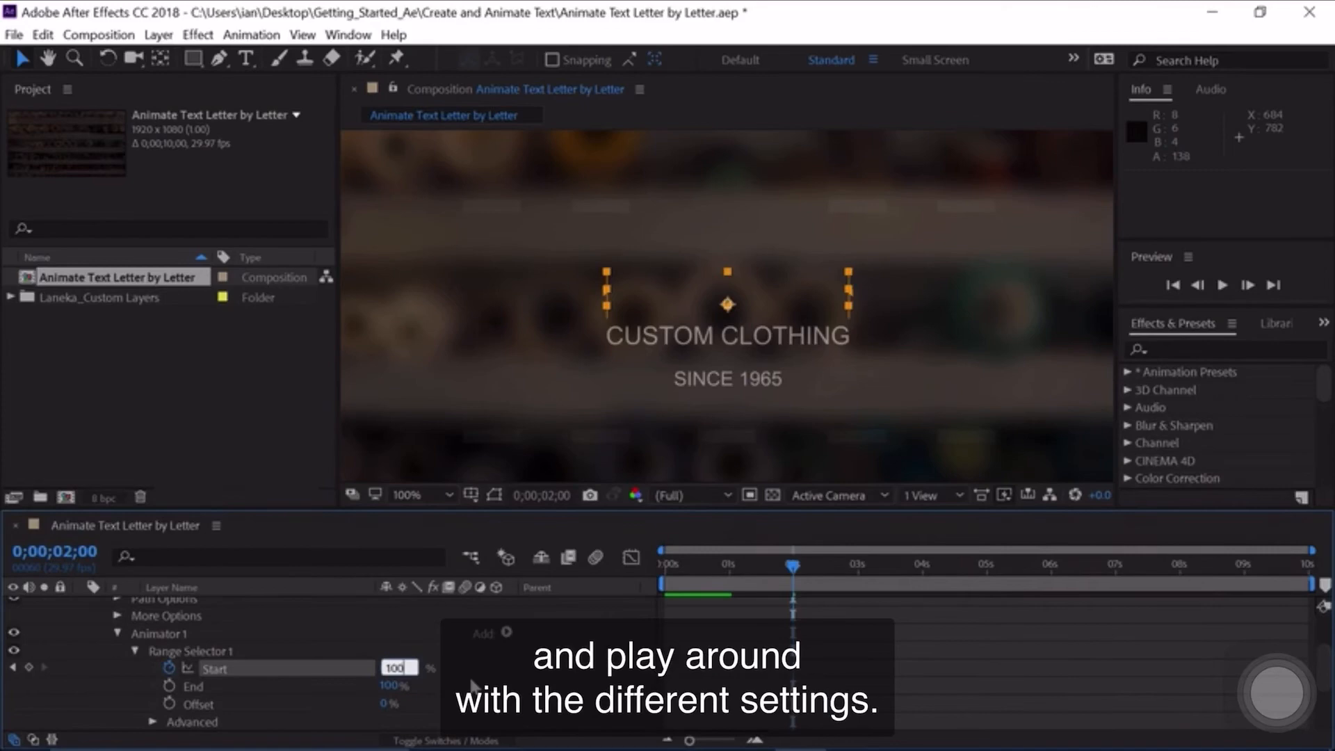
{"action": "key", "text": "Return"}
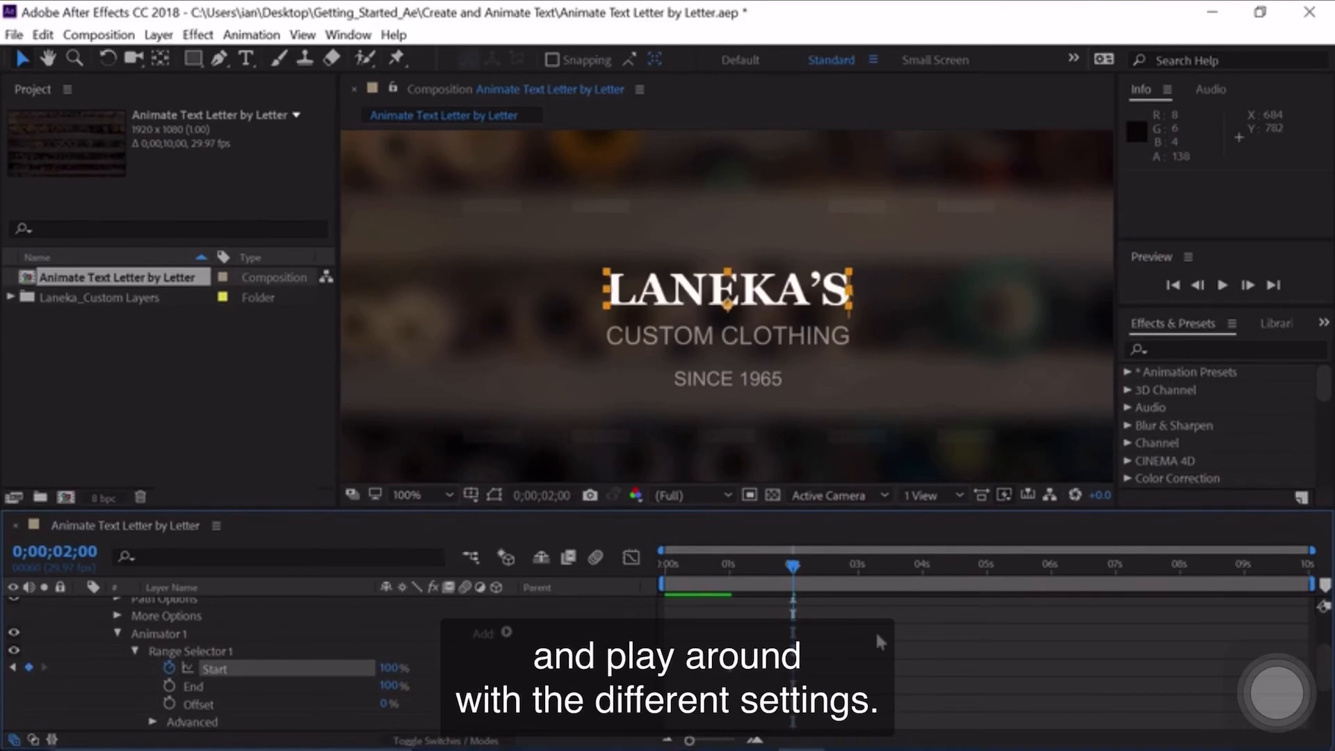
Preview the letter-by-letter fade from the beginning of the composition.
{"action": "left_click_drag", "start_coordinate": [793, 564], "coordinate": [629, 563]}
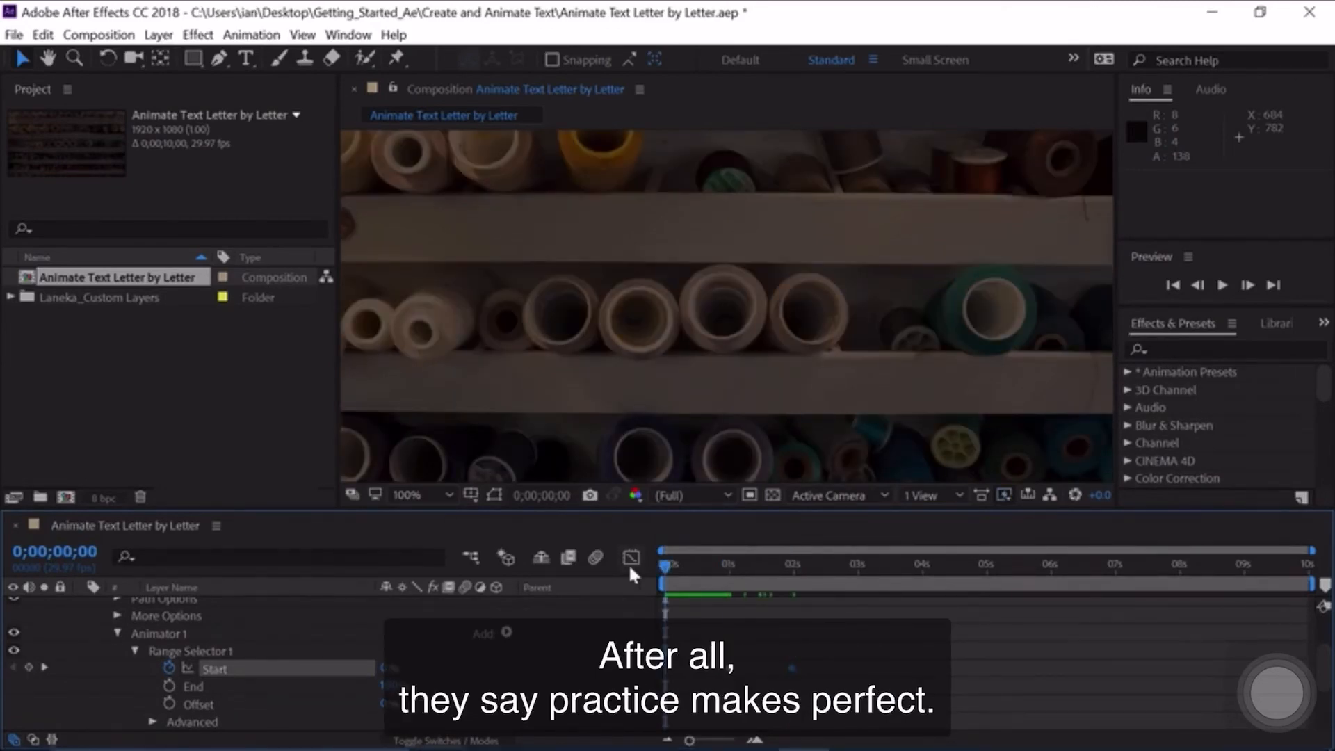
{"action": "key", "text": "space"}
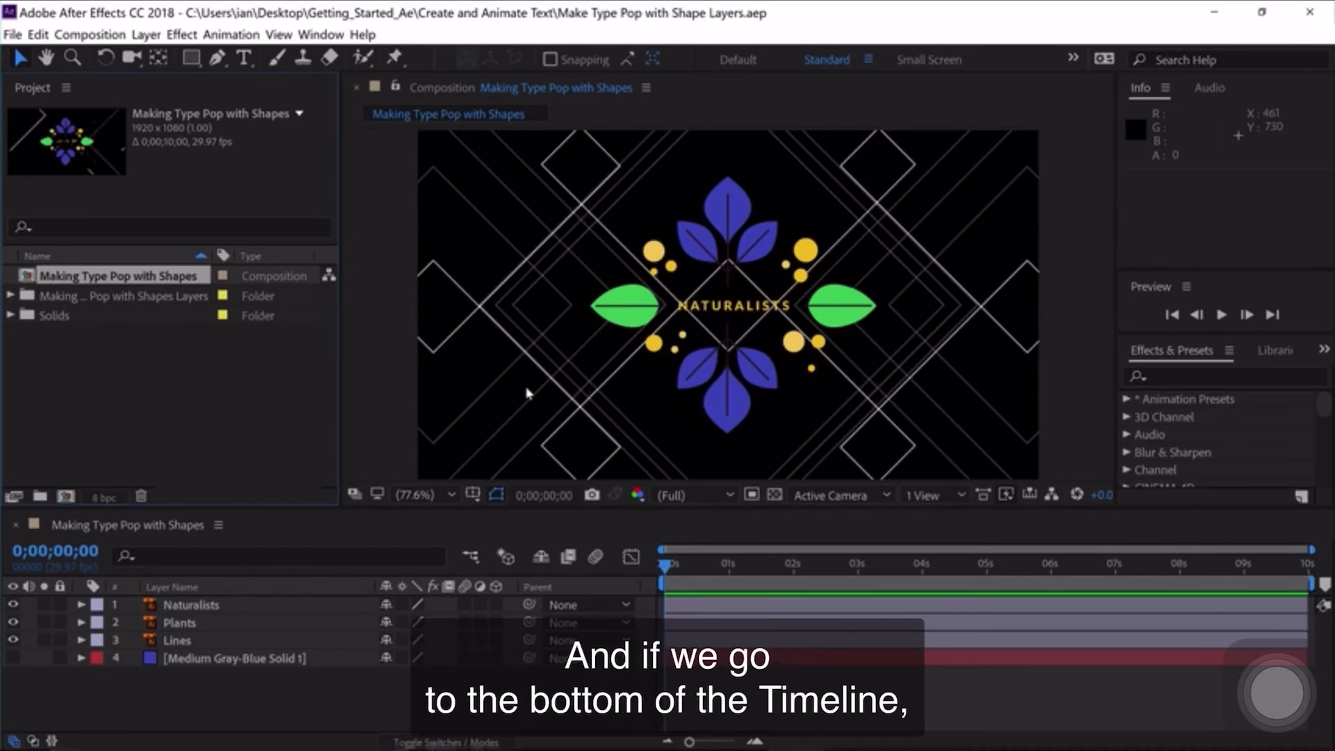
Show the Medium Gray-Blue Solid 1 layer in the Making Type Pop with Shapes composition and hide it again.
{"action": "left_click", "coordinate": [13, 657]}
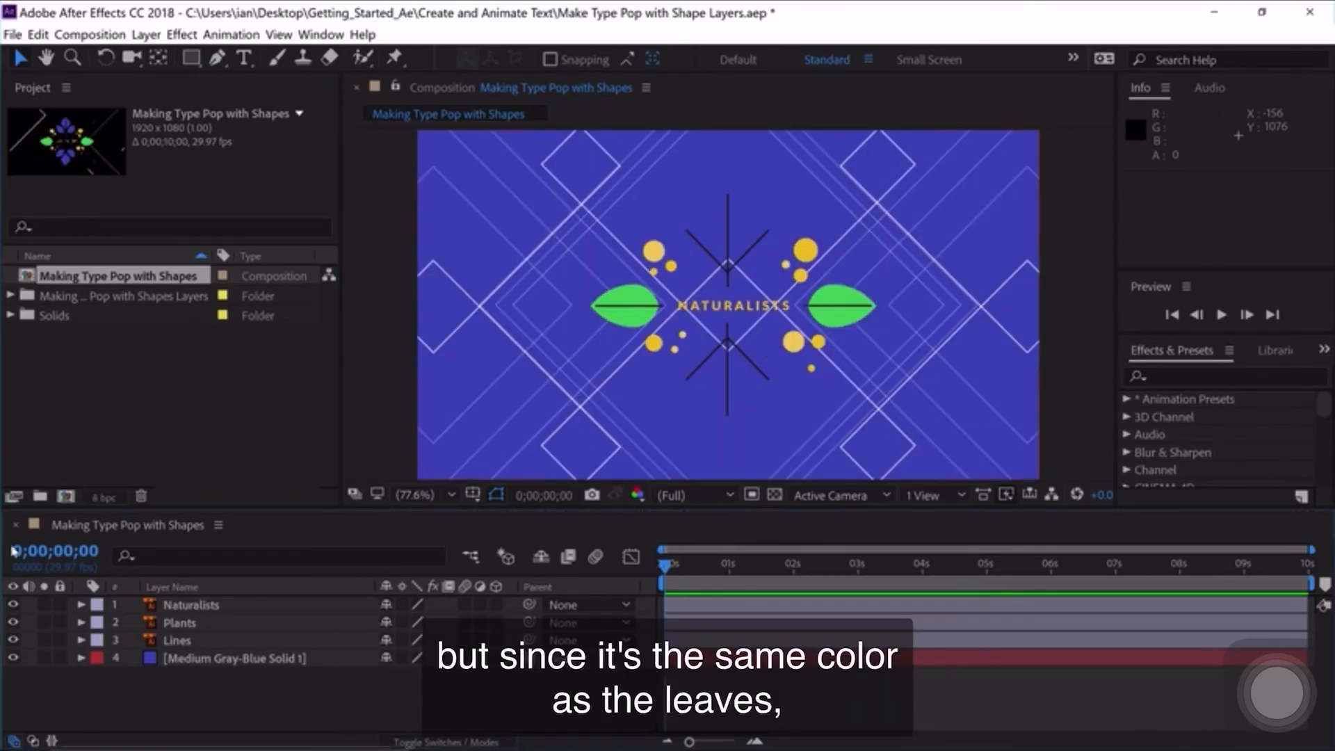
{"action": "left_click", "coordinate": [13, 657]}
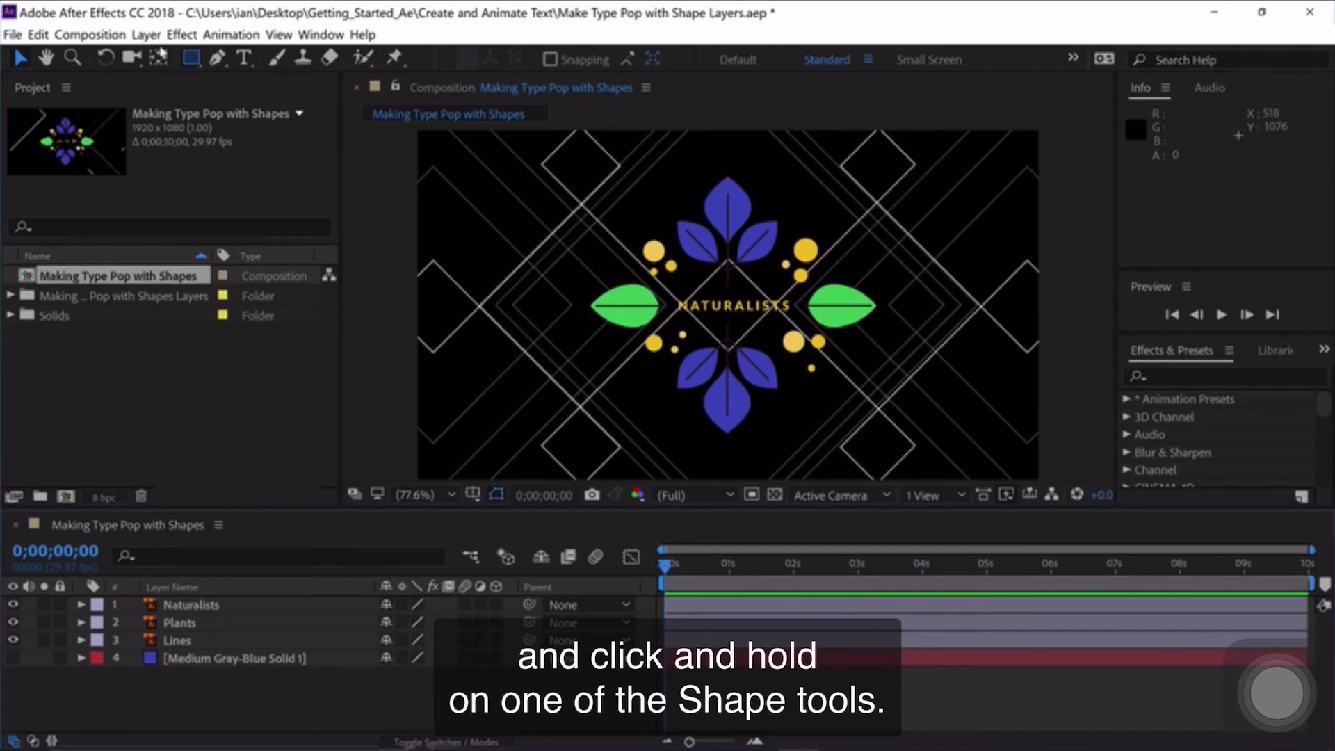
Draw a white square about 321 px wide with the Rectangle Tool, partly covering the green leaf before NATURALISTS.
{"action": "left_click", "coordinate": [192, 58]}
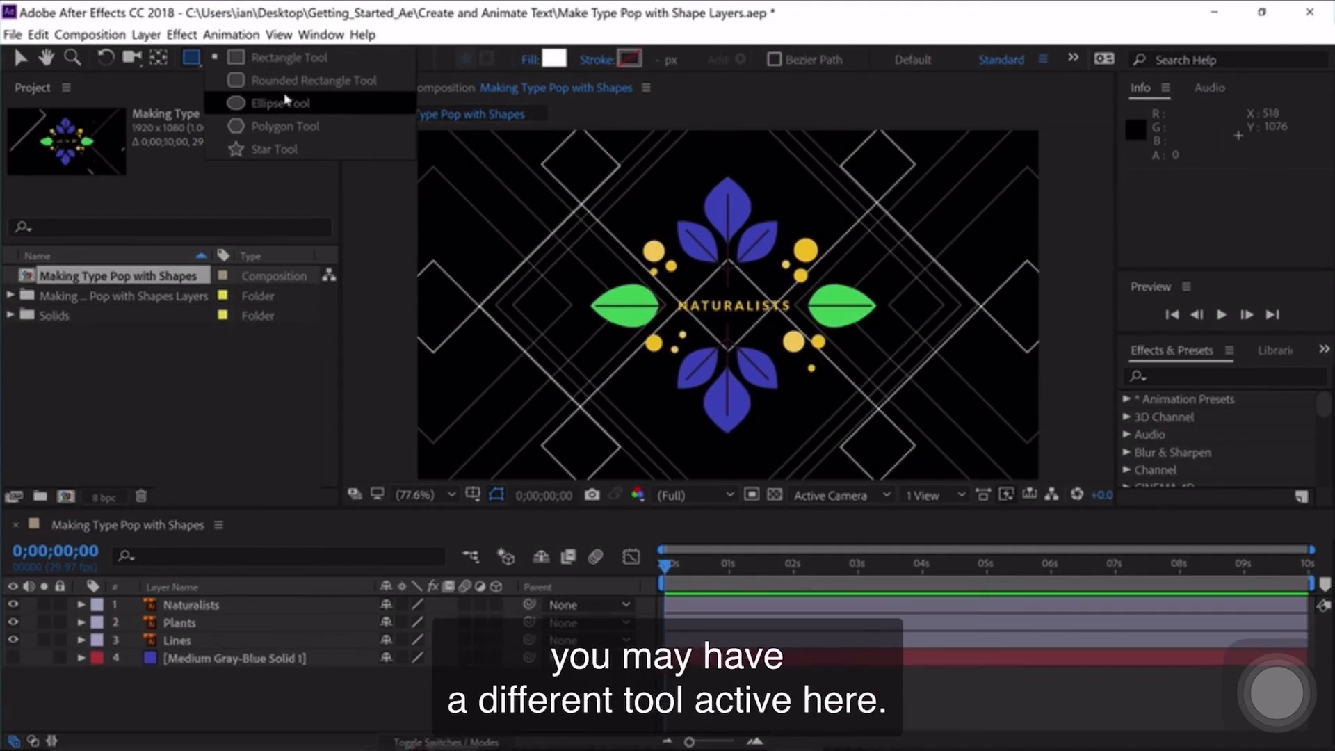
{"action": "left_click", "coordinate": [238, 61]}
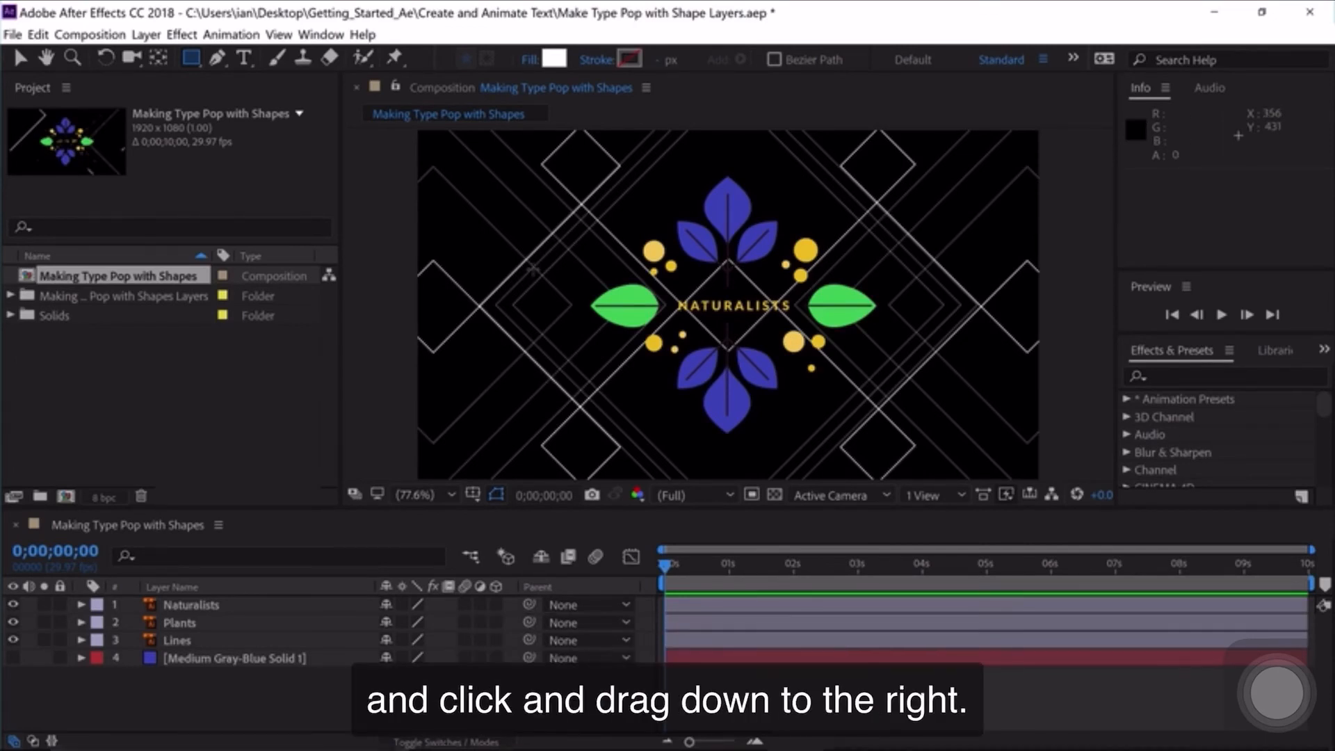
{"action": "left_click_drag", "start_coordinate": [532, 269], "coordinate": [637, 374]}
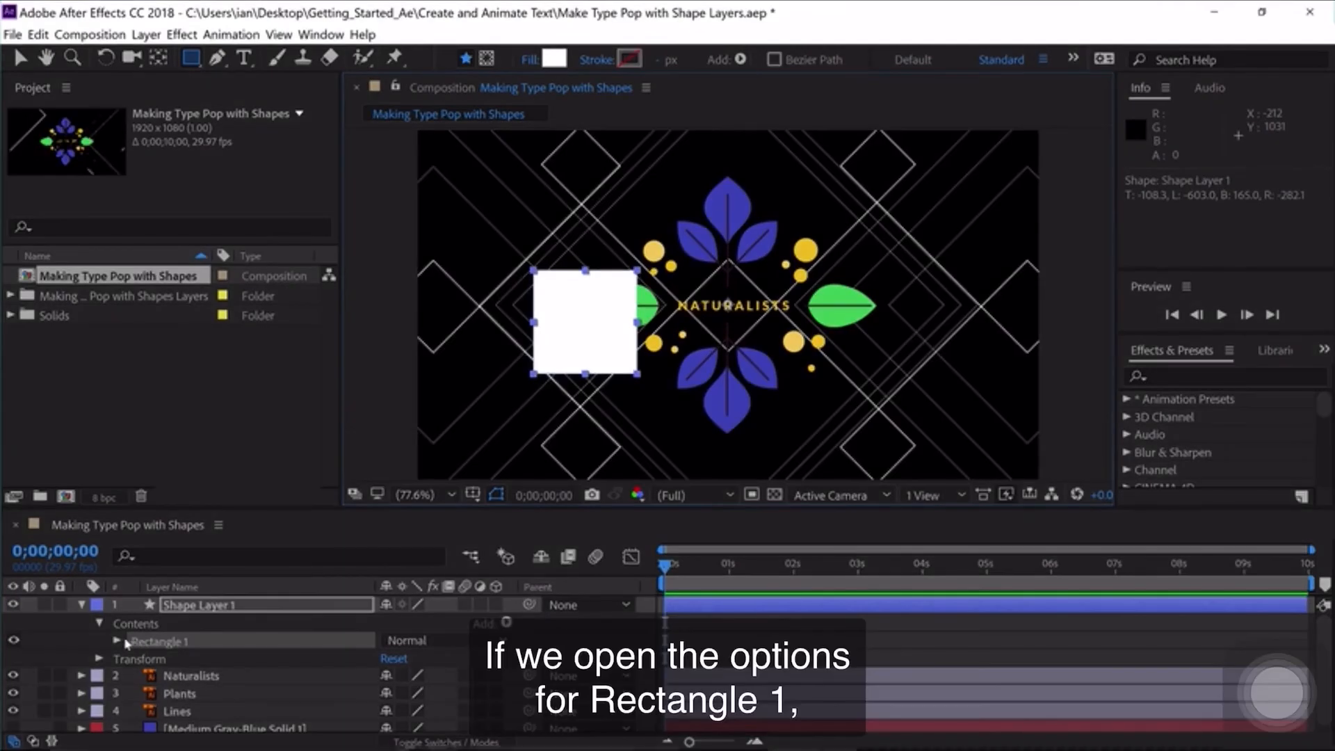
Try rotating Rectangle 1 to about 119° with its own Transform properties, undo the rotation, and collapse those properties.
{"action": "left_click", "coordinate": [117, 641]}
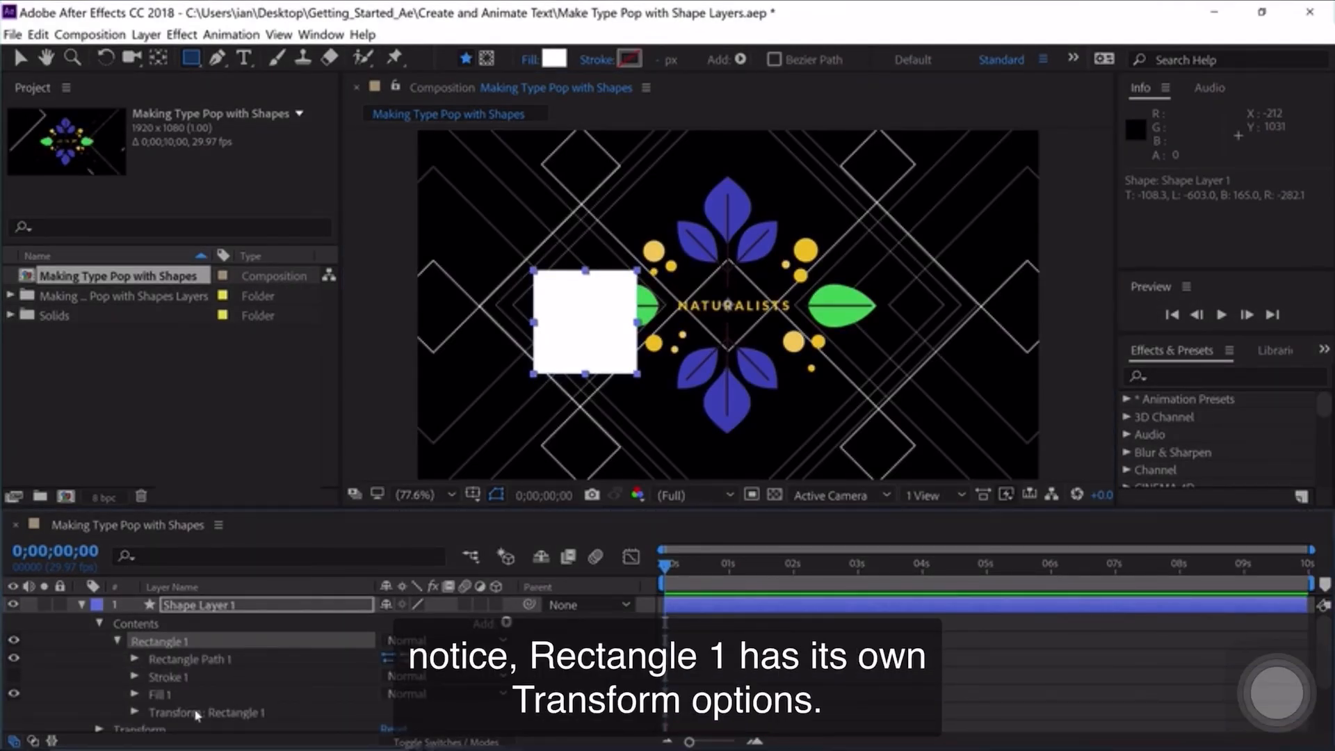
{"action": "left_click", "coordinate": [134, 712]}
{"action": "scroll", "coordinate": [278, 671], "scroll_direction": "down", "scroll_amount": 3}
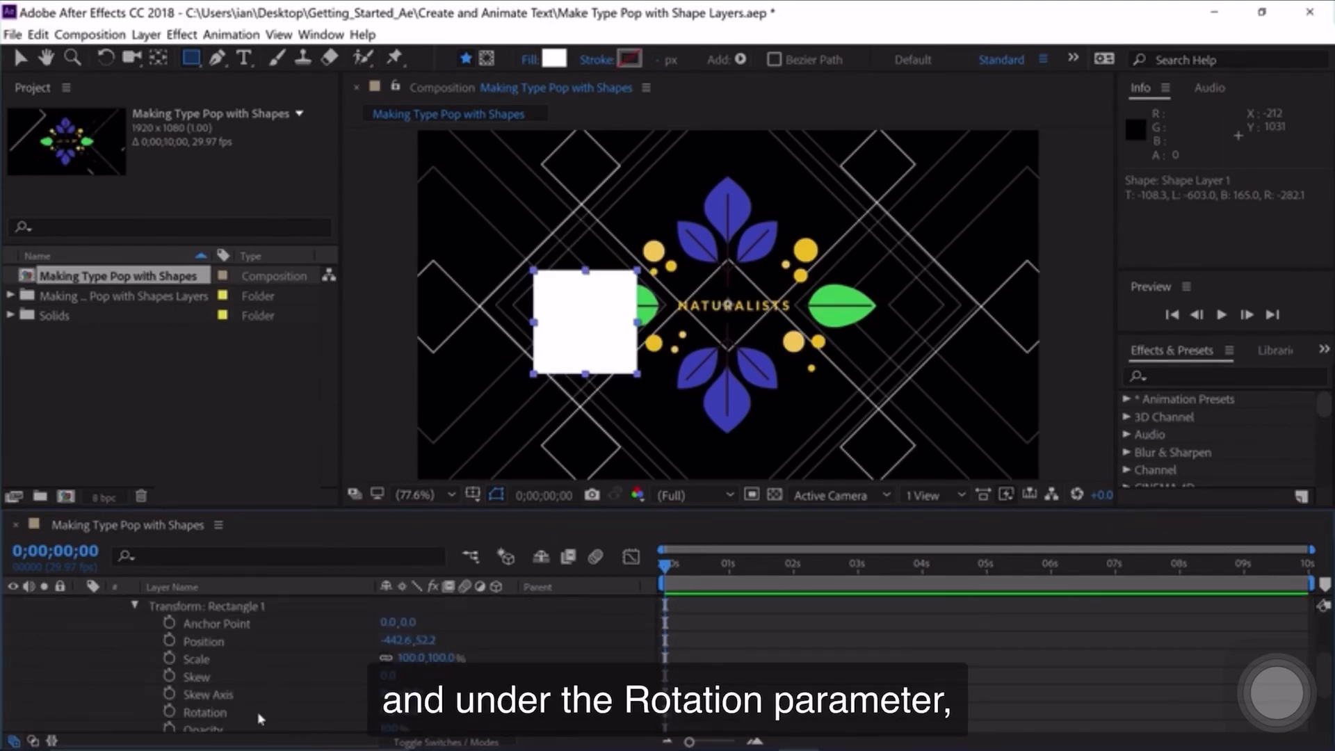
{"action": "left_click_drag", "start_coordinate": [409, 719], "coordinate": [445, 718]}
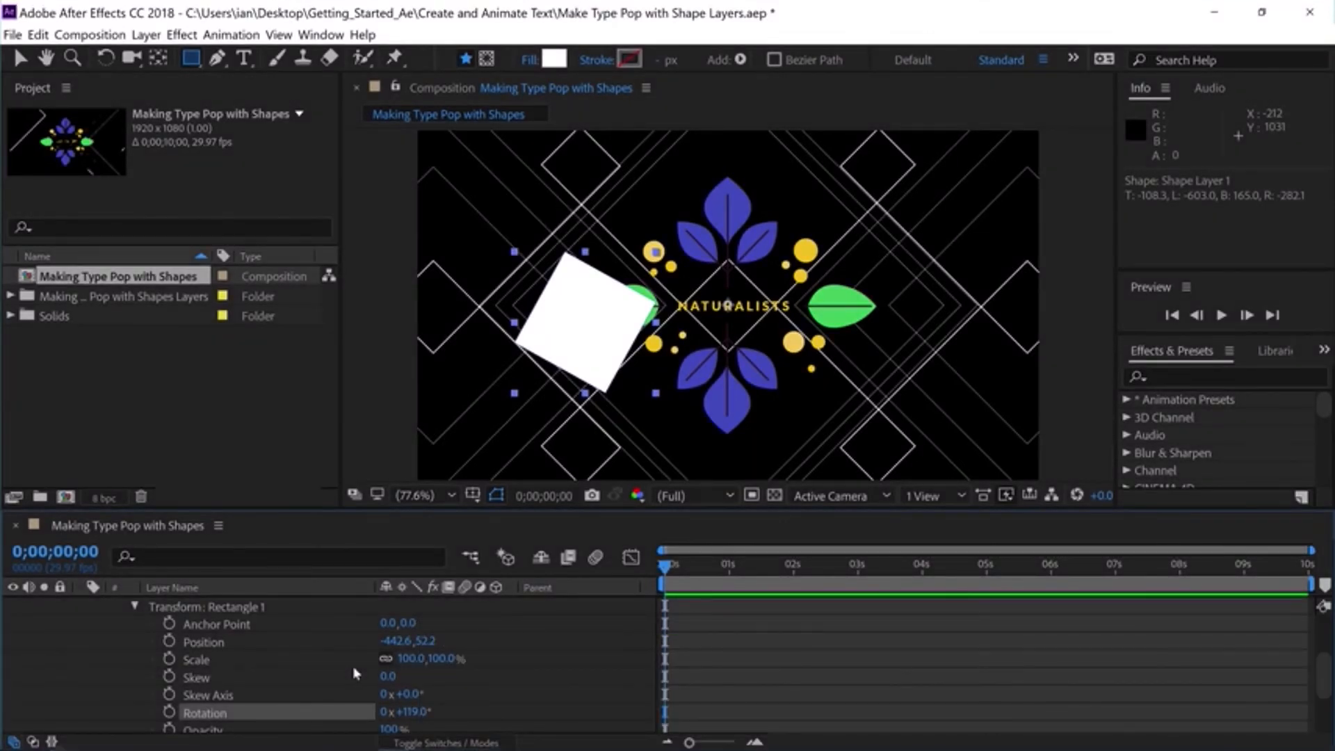
{"action": "key", "text": "ctrl+z"}
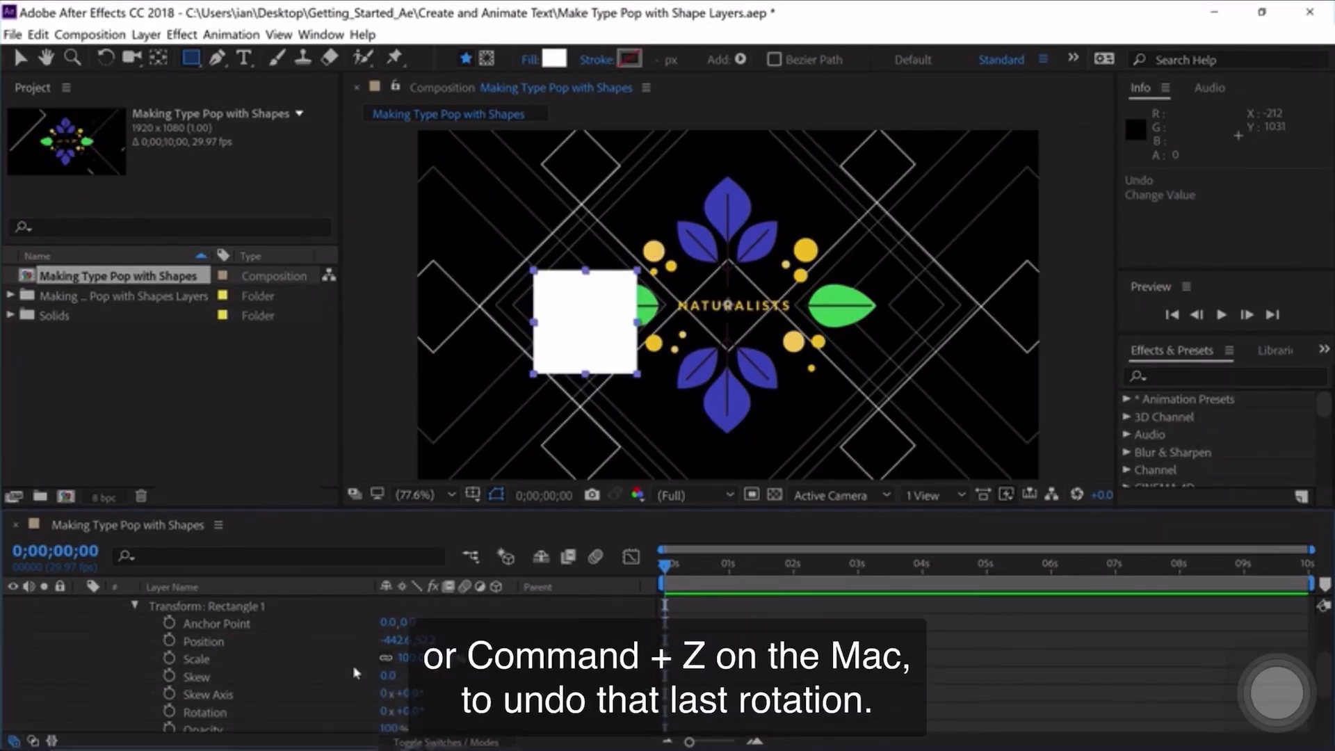
{"action": "left_click", "coordinate": [134, 609]}
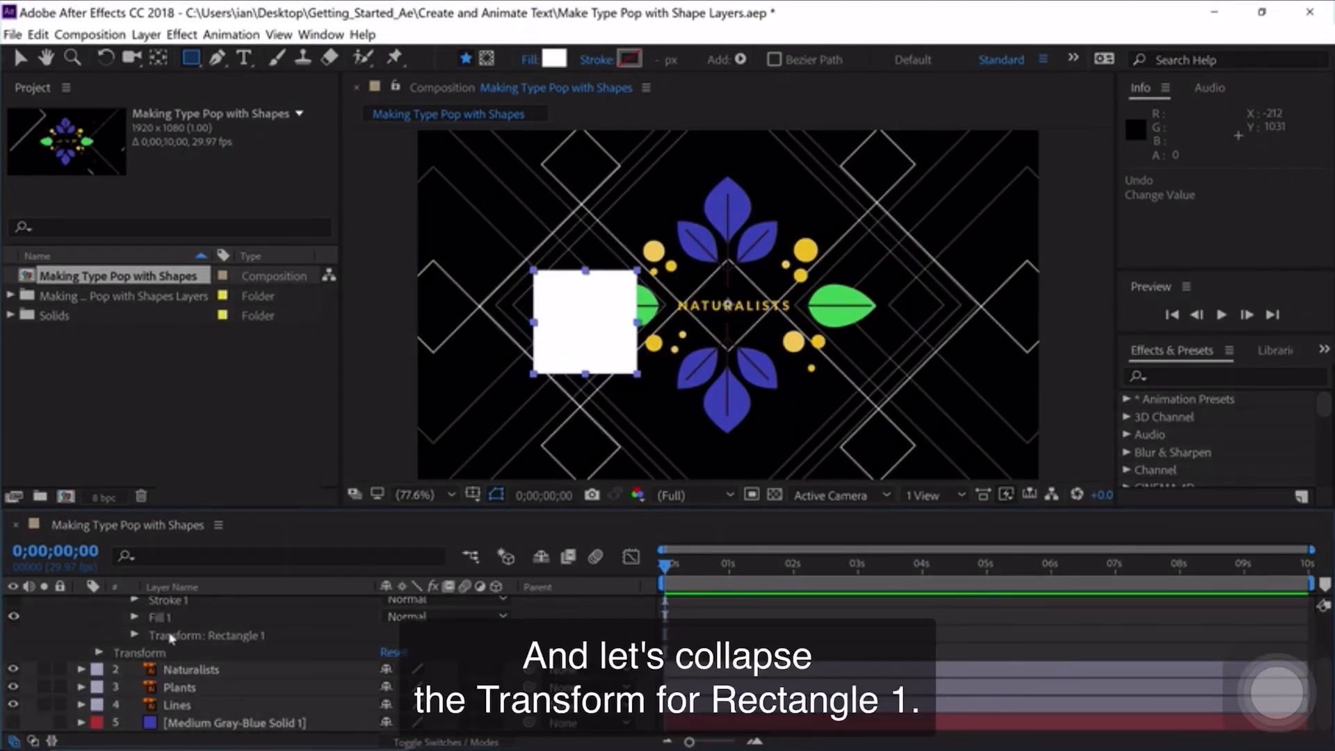
Try rotating the whole Shape Layer 1 with the layer's own Transform properties and undo the rotation.
{"action": "left_click", "coordinate": [98, 652]}
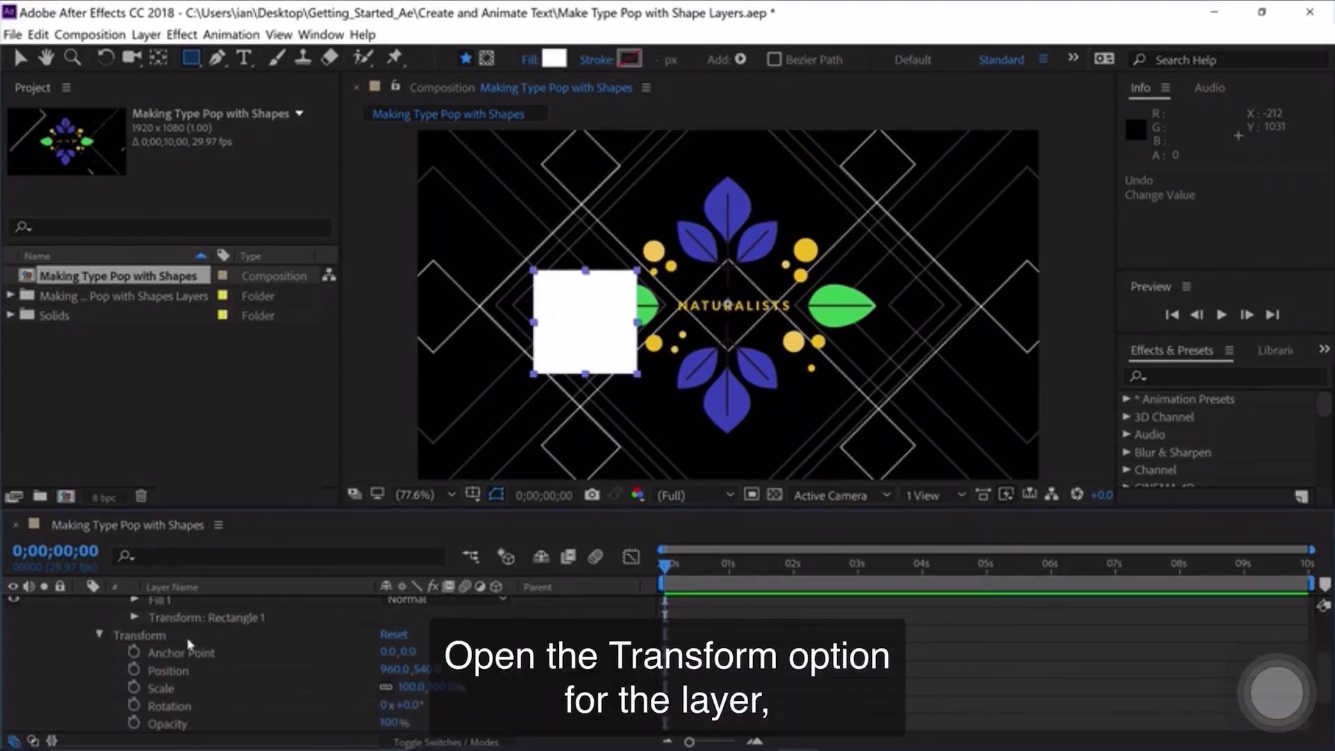
{"action": "left_click_drag", "start_coordinate": [408, 705], "coordinate": [454, 705]}
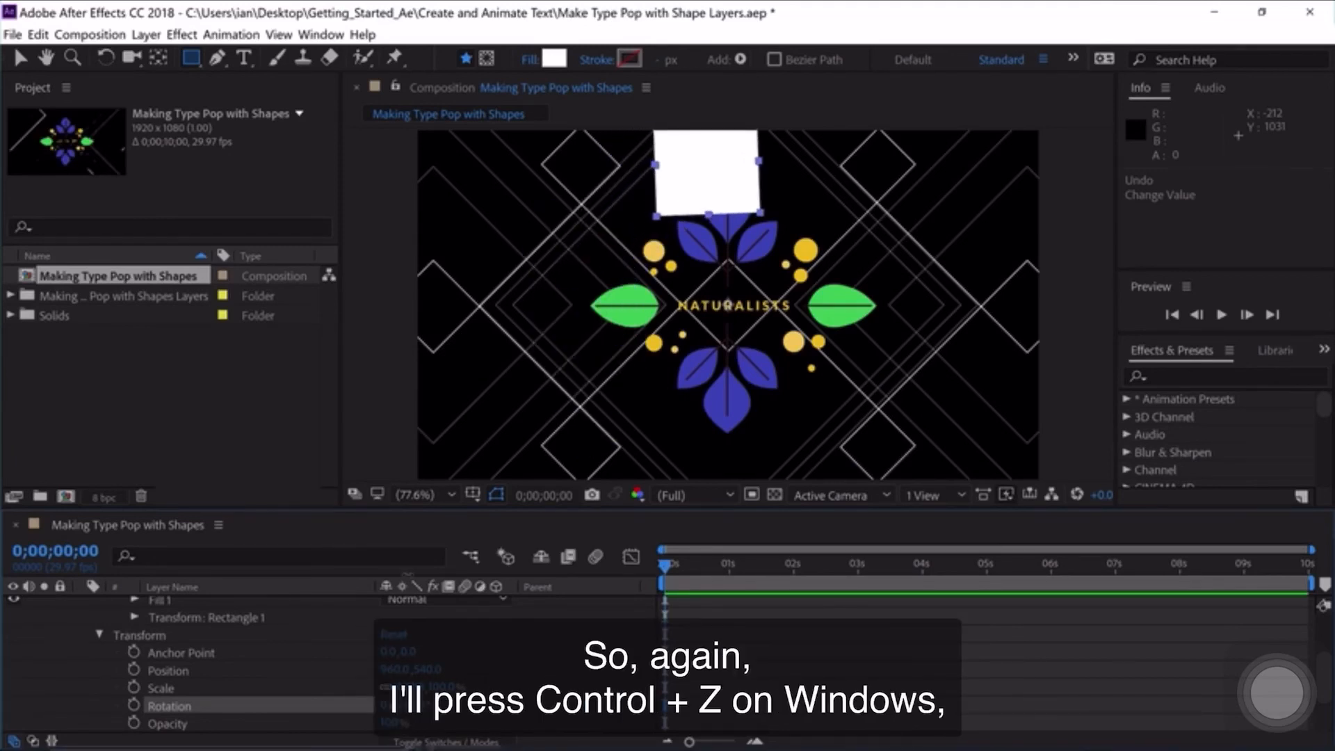
{"action": "key", "text": "ctrl+z"}
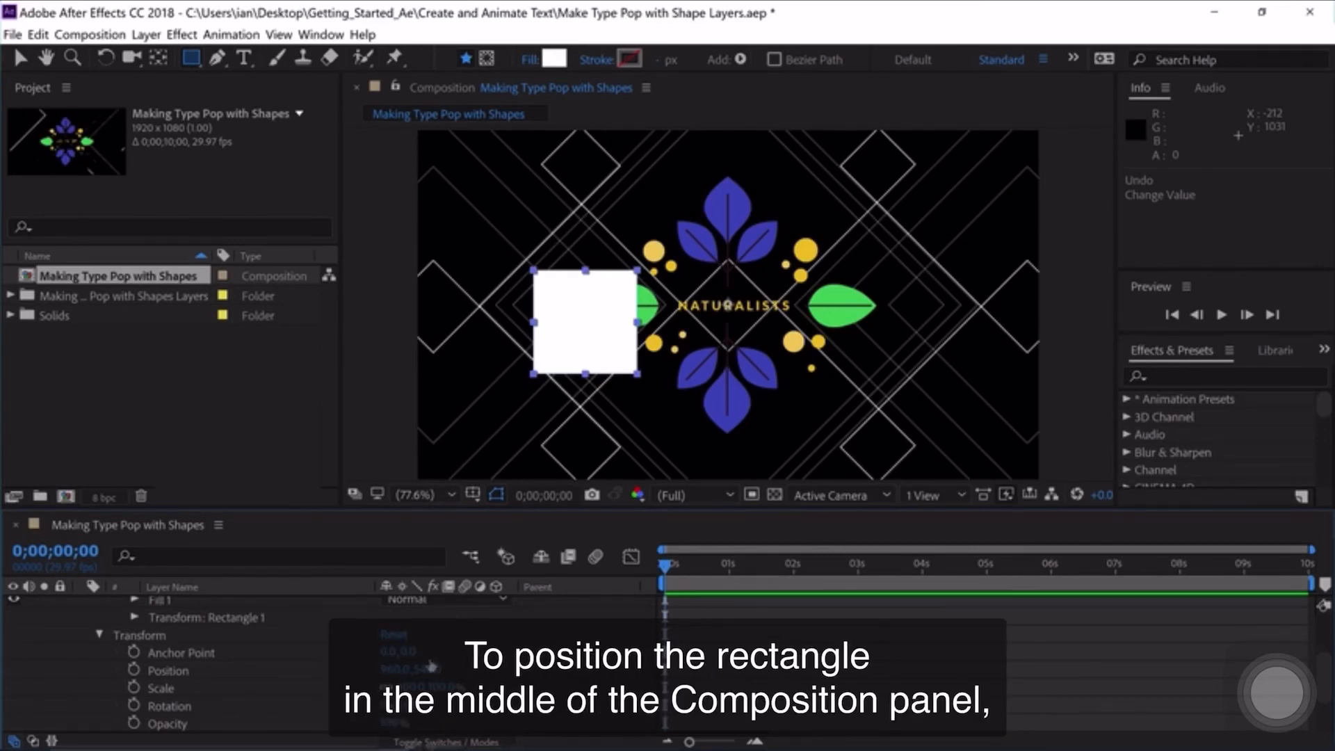
Center the white square in the composition by setting the Position in Rectangle 1's Transform properties to 0.0, 0.0.
{"action": "left_click", "coordinate": [135, 617]}
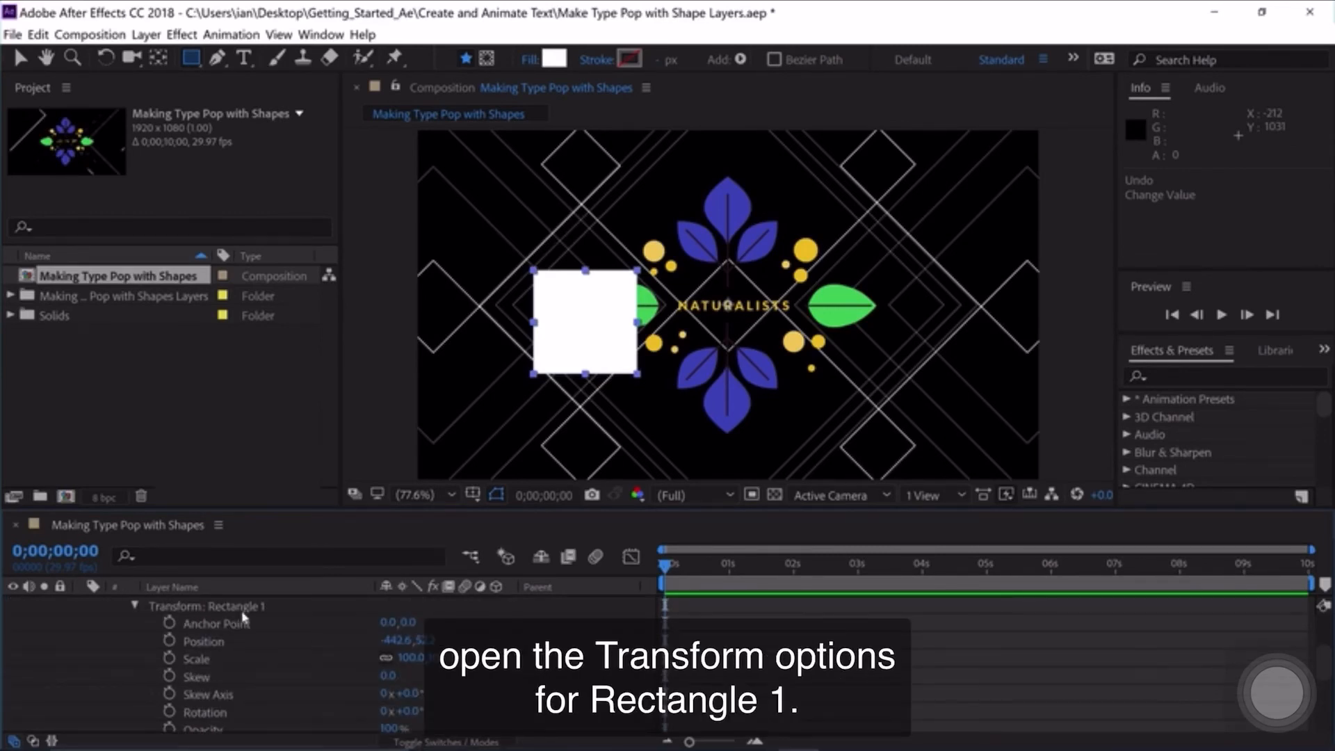
{"action": "left_click", "coordinate": [389, 640]}
{"action": "type", "text": "0"}
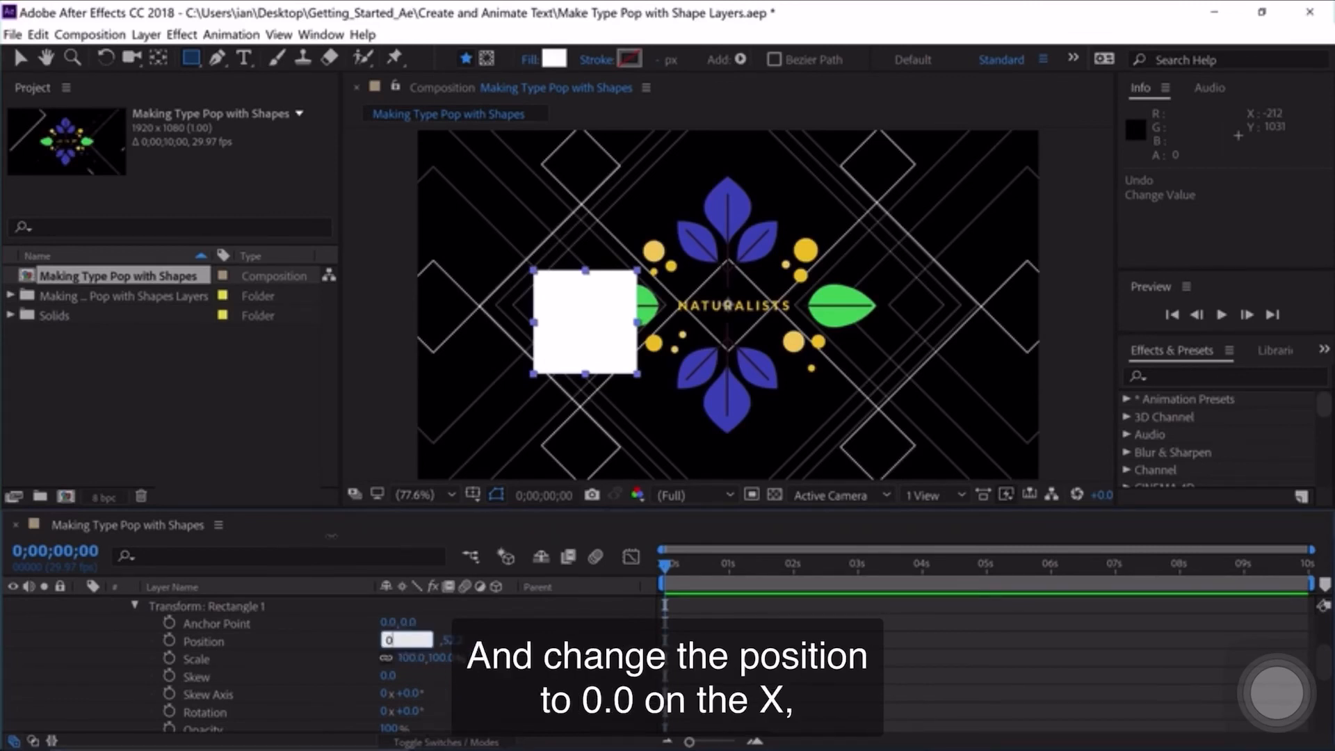
{"action": "key", "text": "Tab"}
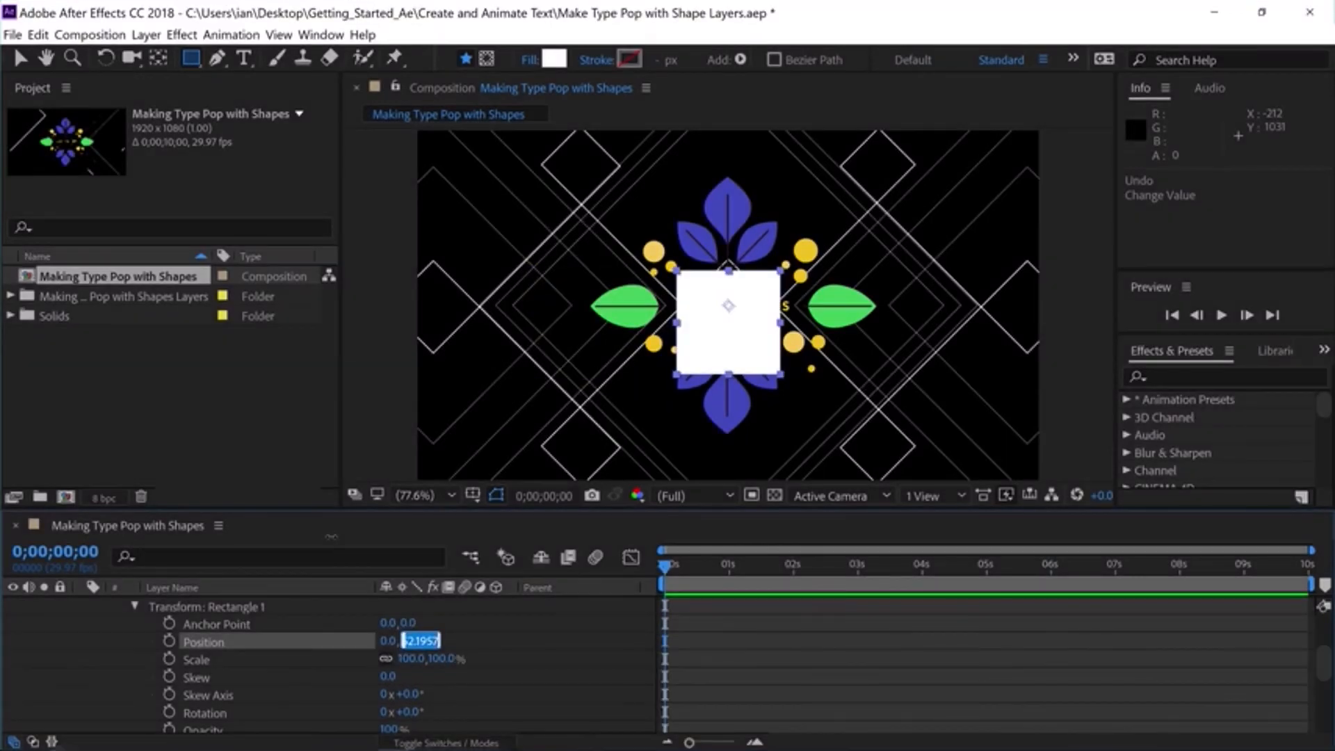
{"action": "type", "text": "0"}
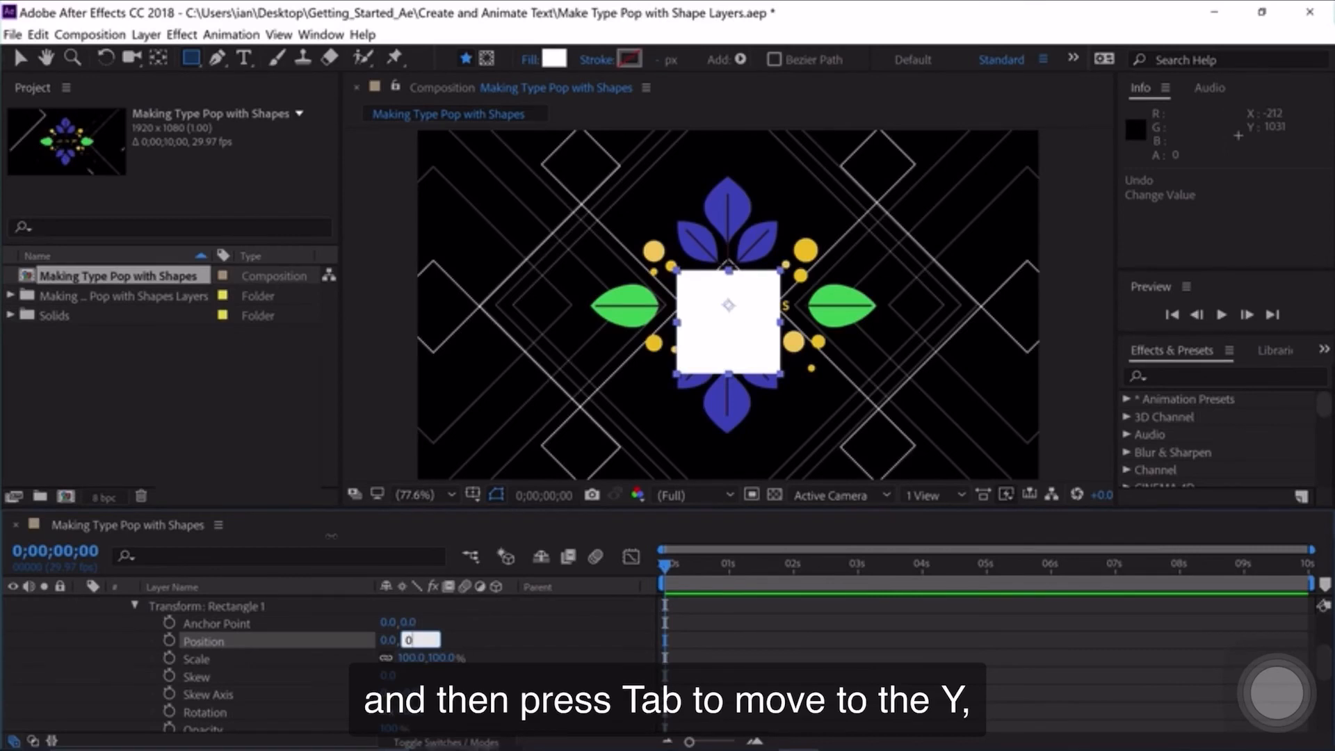
{"action": "key", "text": "Return"}
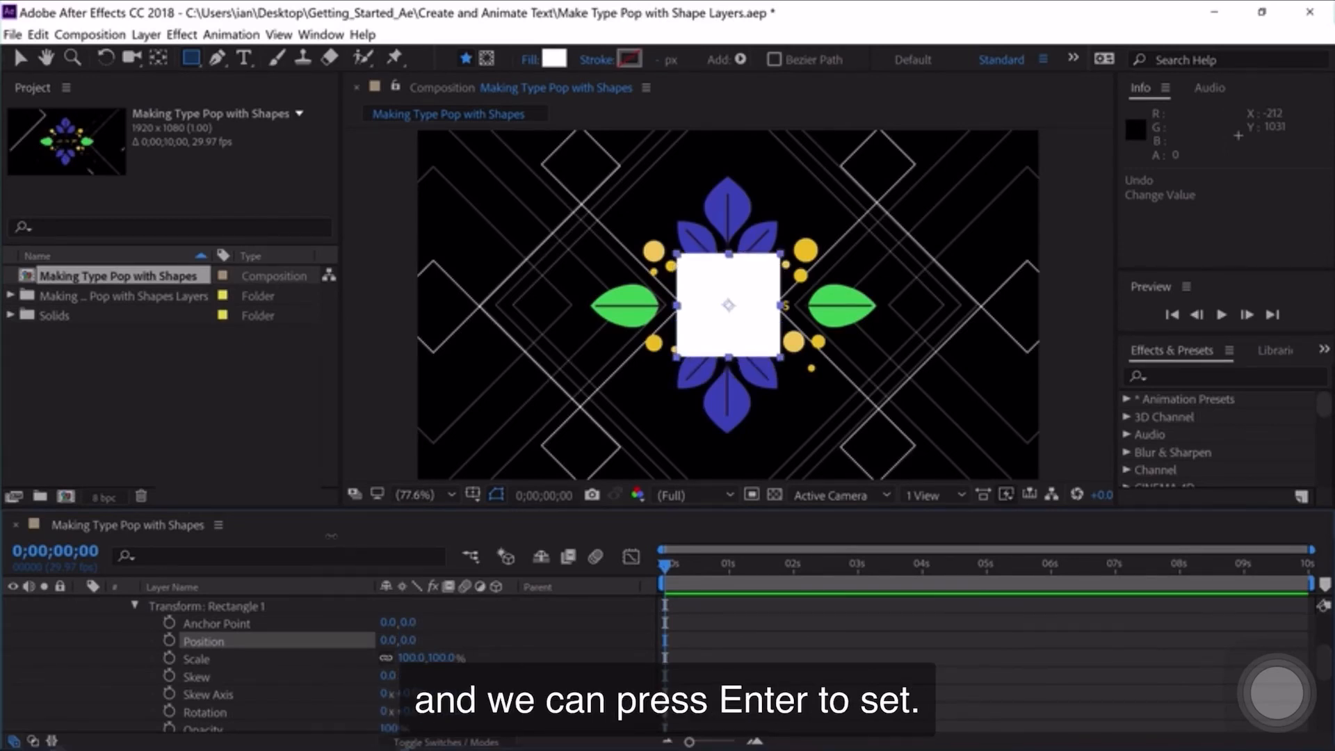
Rotate Rectangle 1 by 45° and scale it up proportionally until the diamond reaches the composition's upper and lower edges.
{"action": "left_click", "coordinate": [403, 710]}
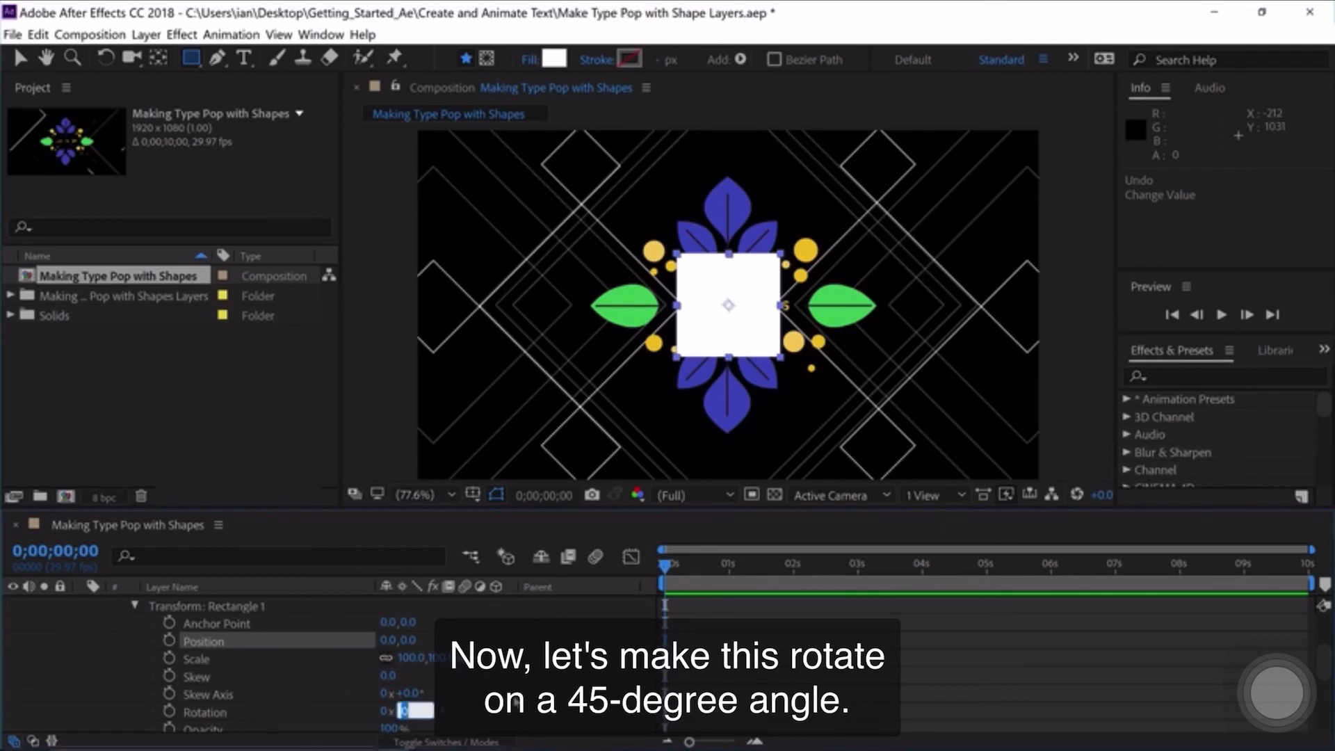
{"action": "type", "text": "45"}
{"action": "key", "text": "Return"}
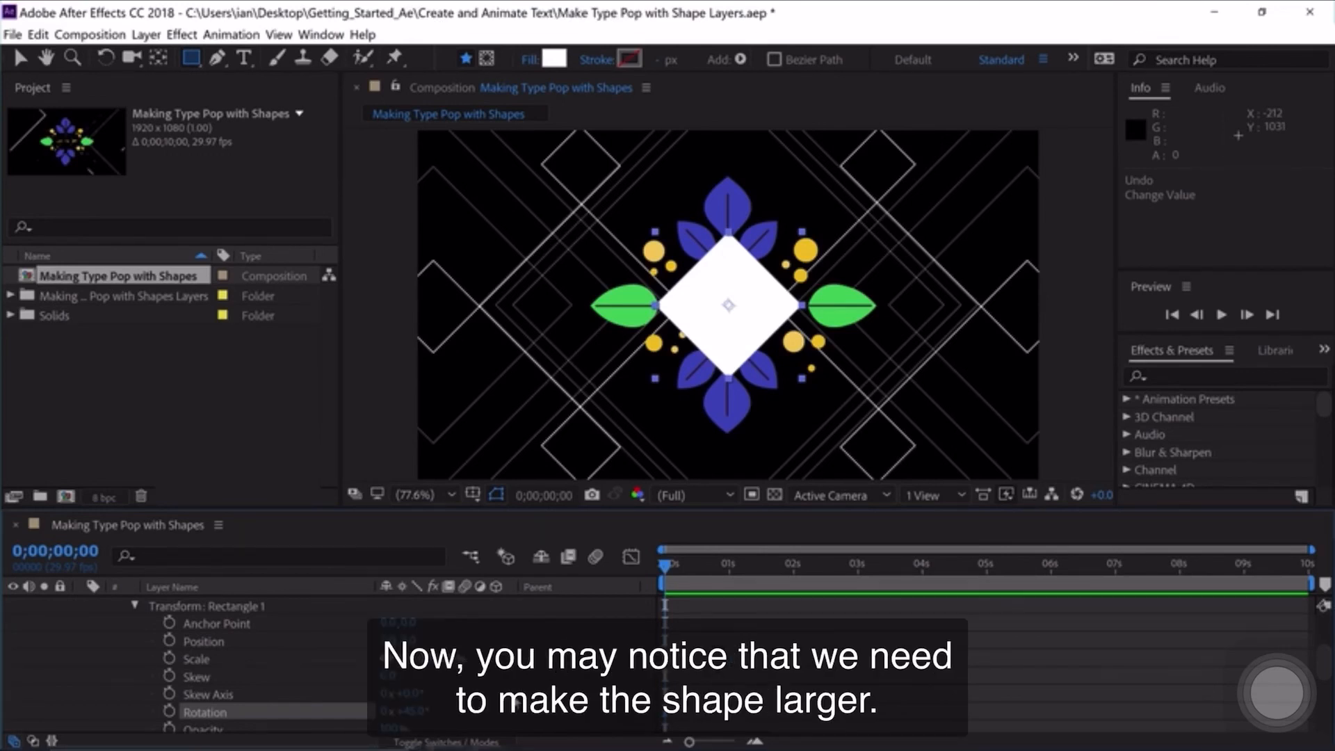
{"action": "left_click_drag", "start_coordinate": [410, 660], "coordinate": [557, 635]}
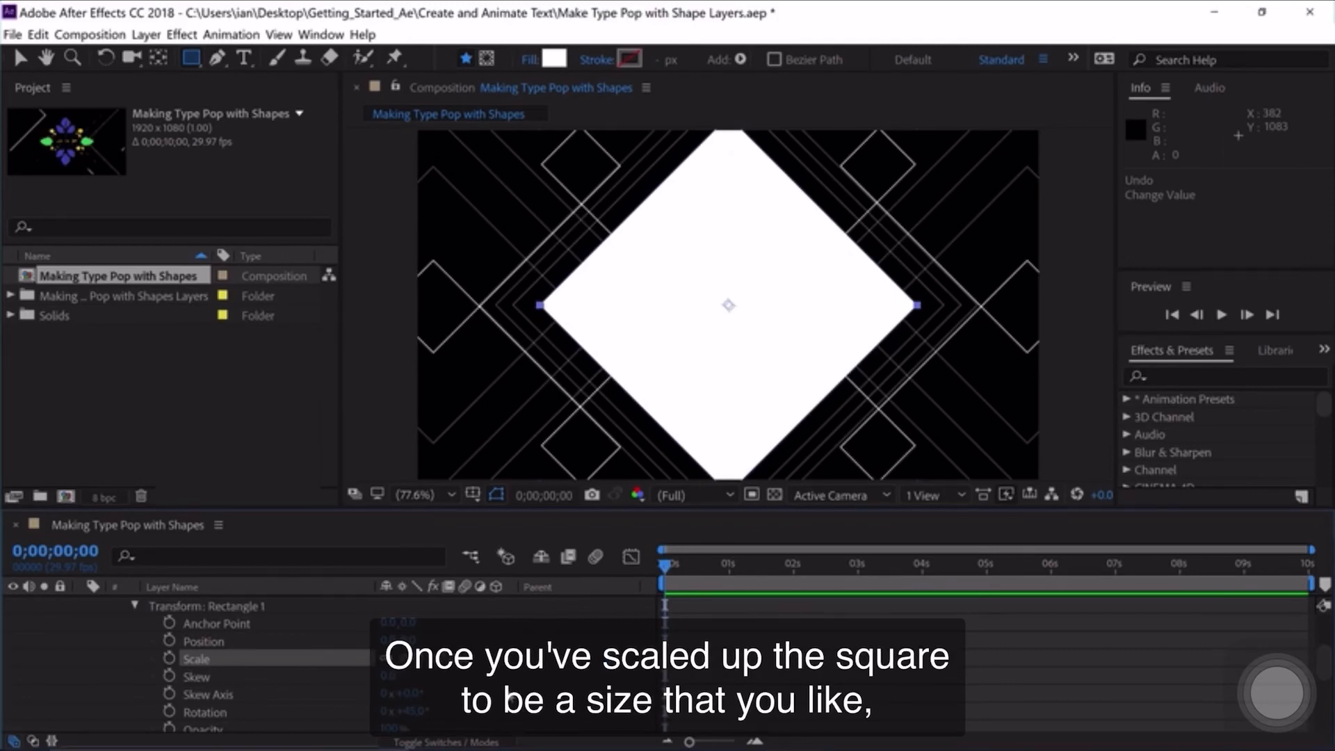
Collapse Shape Layer 1, move it between the Plants and Lines layers, and show the Medium Gray-Blue Solid 1 layer with nothing selected.
{"action": "scroll", "coordinate": [102, 626], "scroll_direction": "up", "scroll_amount": 3}
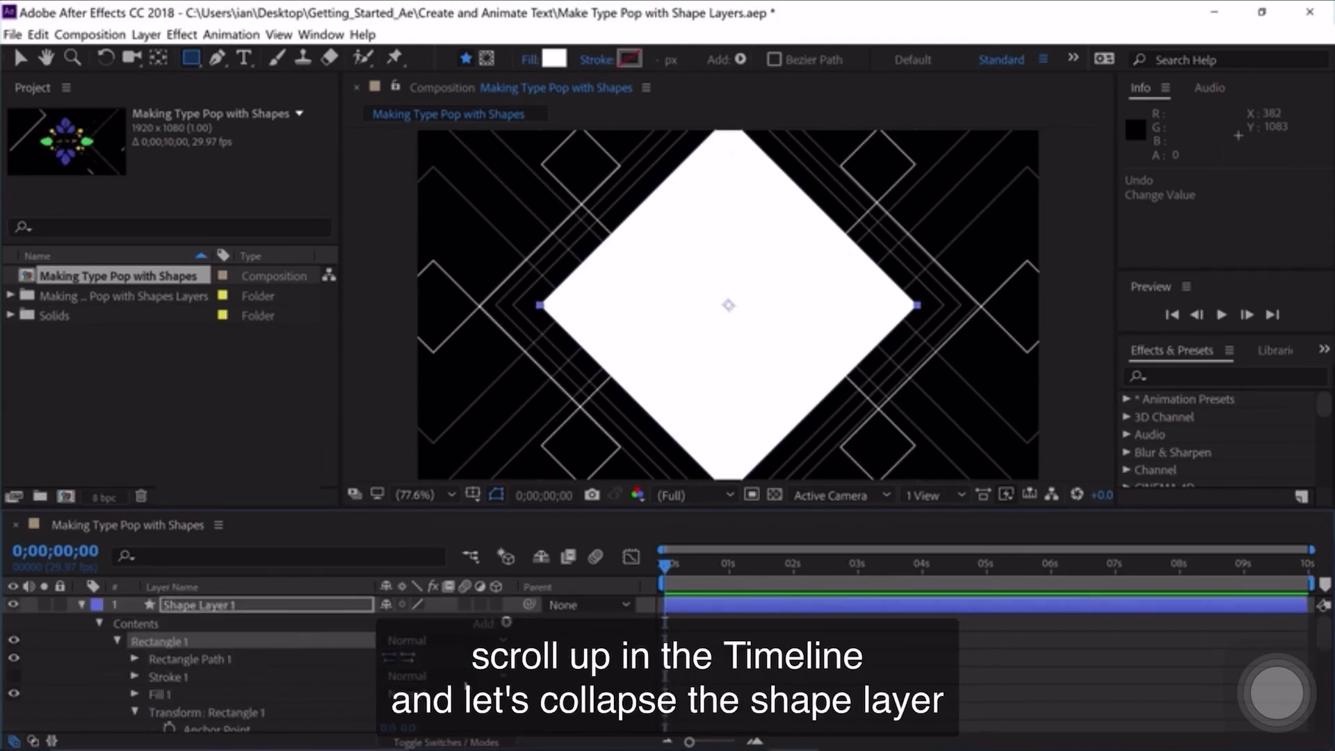
{"action": "left_click", "coordinate": [81, 605]}
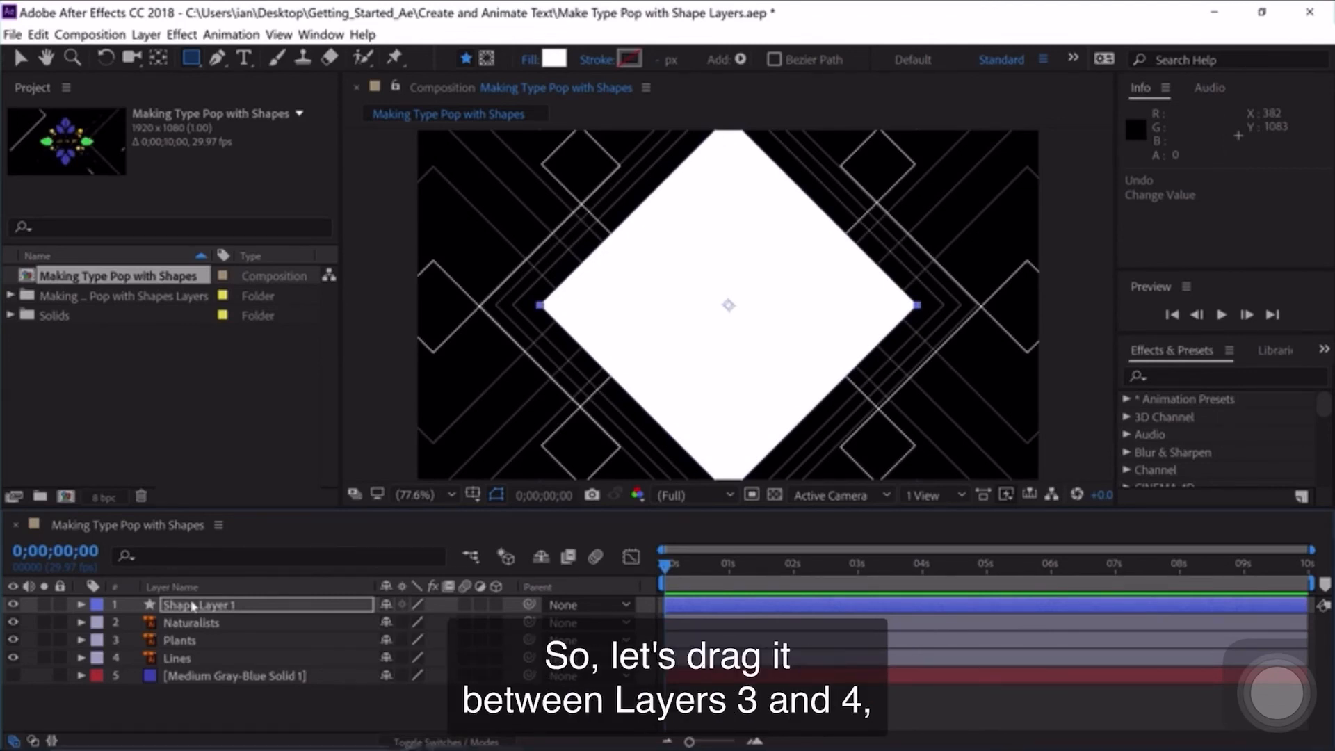
{"action": "left_click_drag", "start_coordinate": [194, 606], "coordinate": [187, 653]}
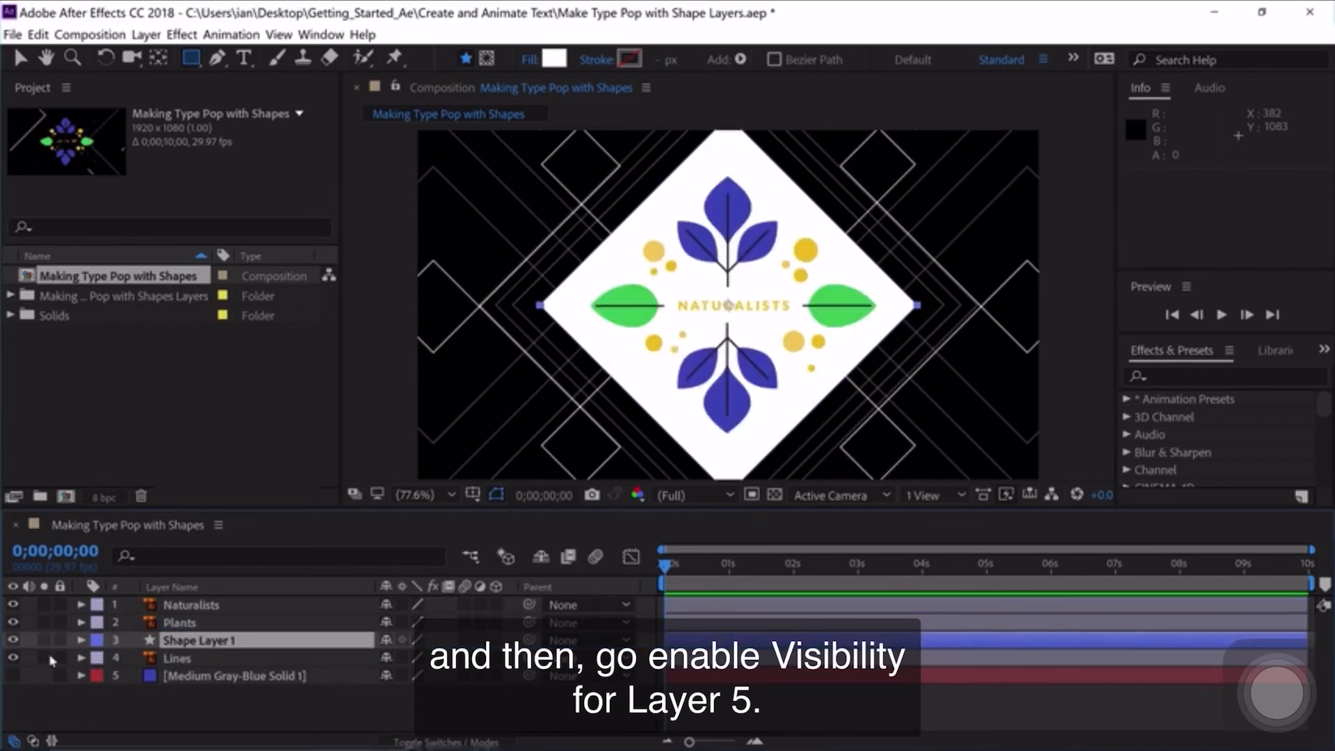
{"action": "left_click", "coordinate": [13, 675]}
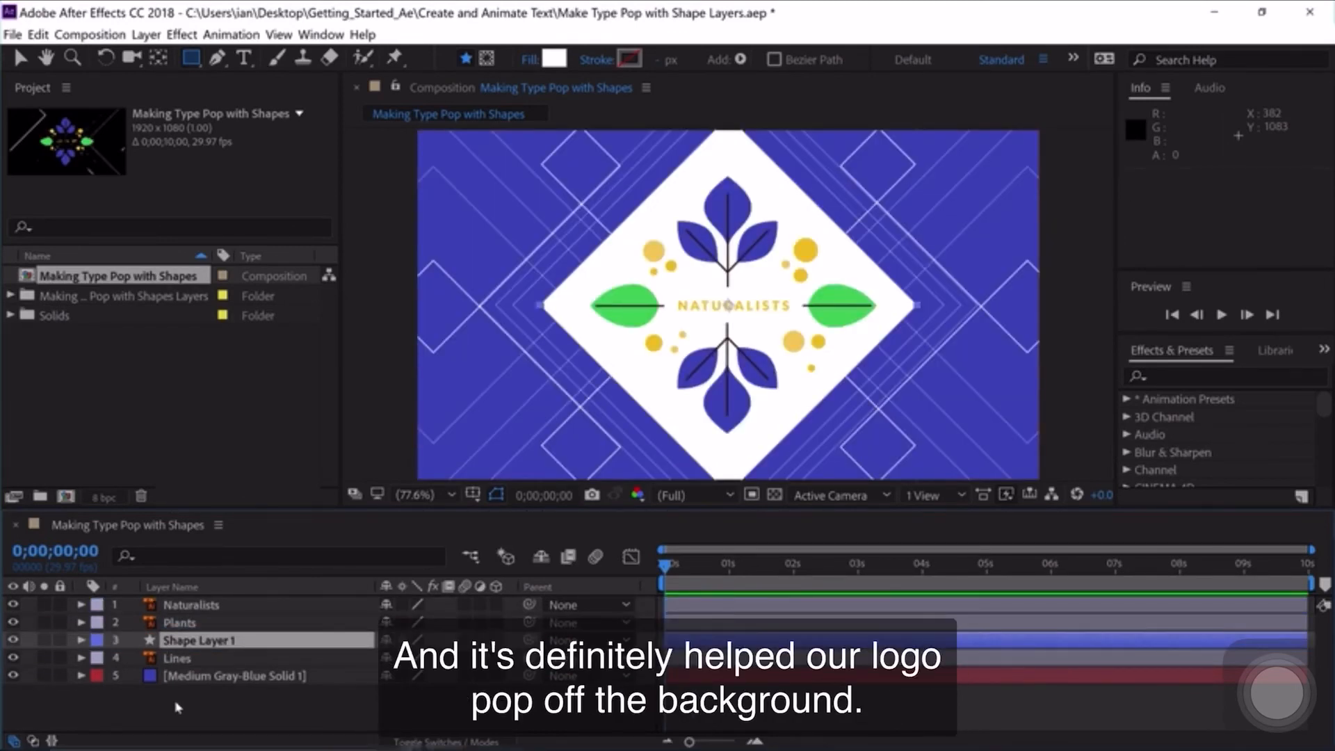
{"action": "key", "text": "F2"}
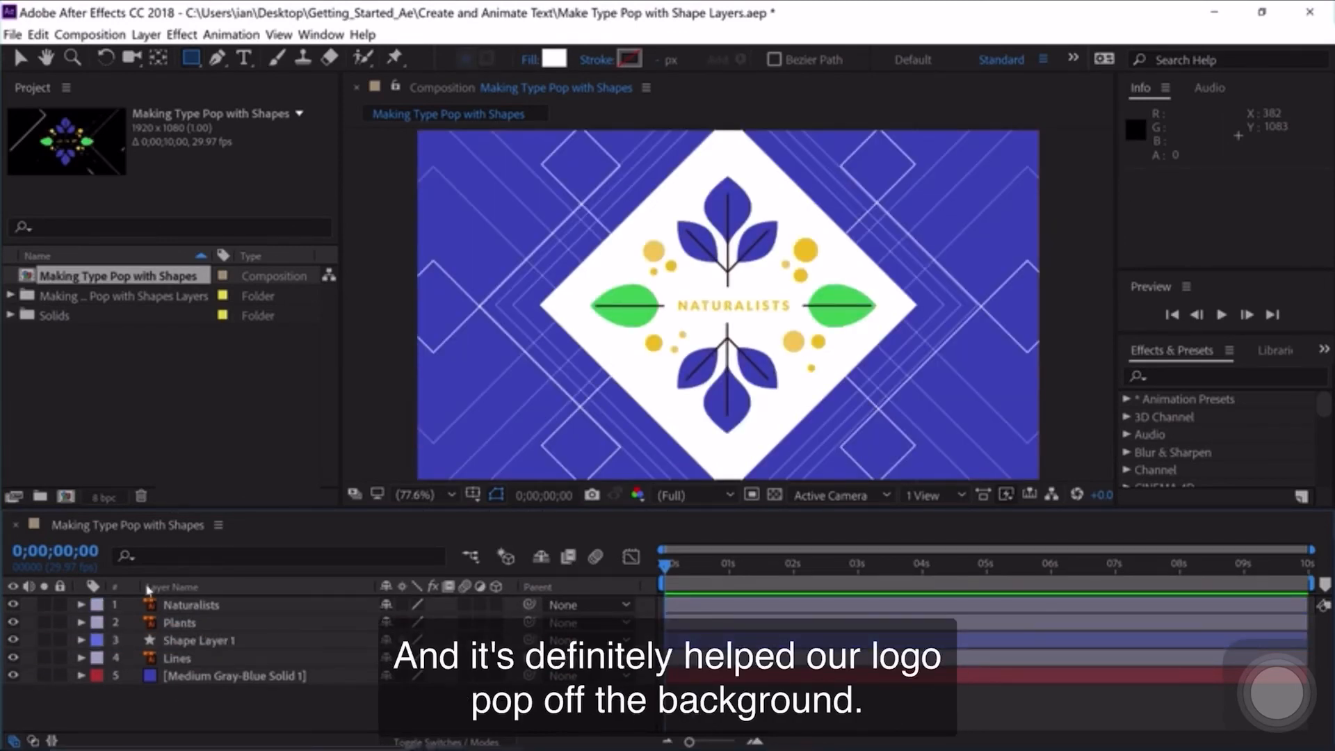